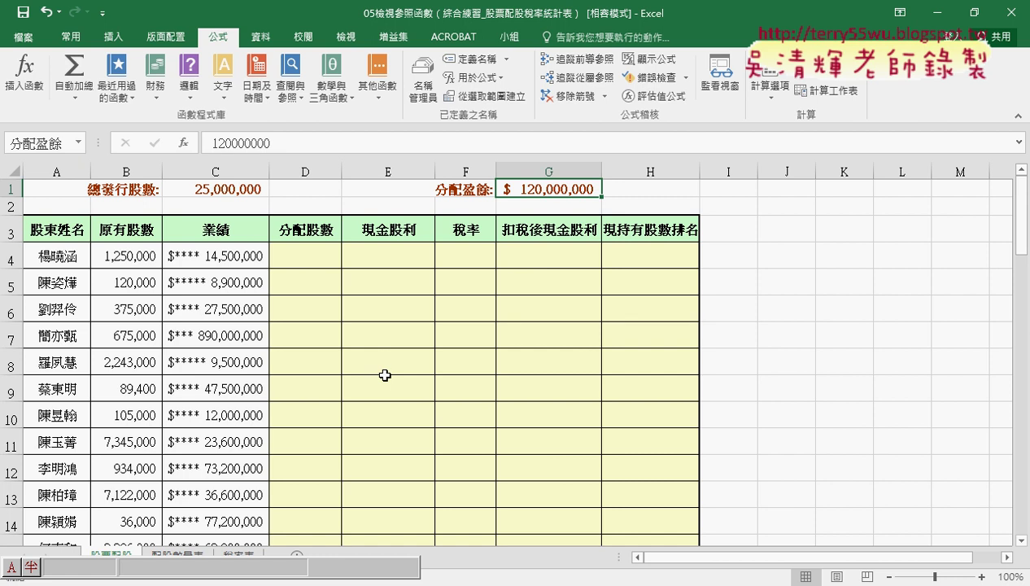
Step: Browse the workbook's defined names list, then select D4 under 分配股數
{"action": "left_click", "coordinate": [422, 100]}
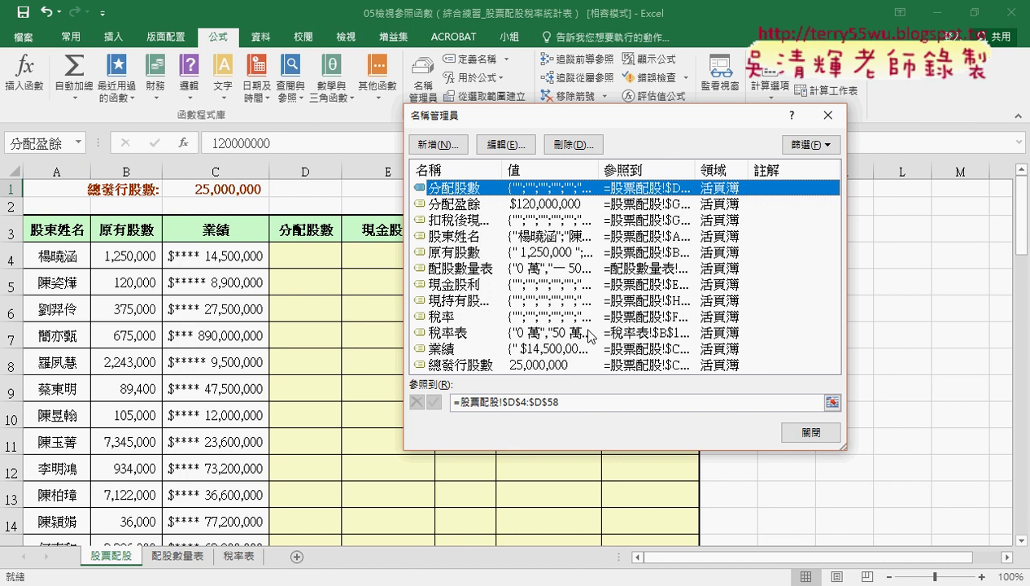
{"action": "left_click", "coordinate": [828, 115]}
{"action": "left_click", "coordinate": [303, 256]}
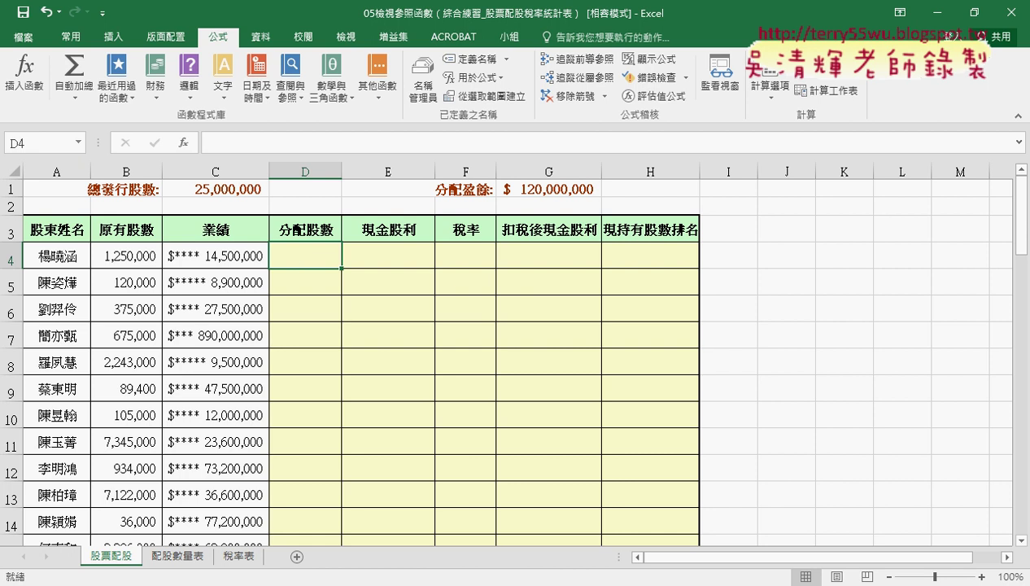
Step: Paste the exercise-instructions picture at G4 and give it a grey shadowed frame
{"action": "left_click", "coordinate": [448, 513]}
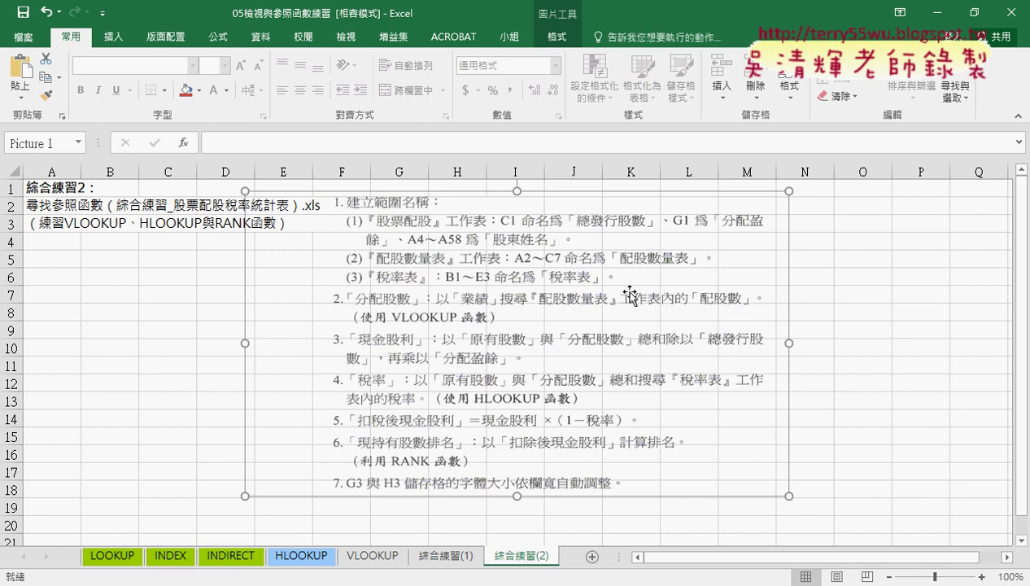
{"action": "left_click", "coordinate": [942, 16]}
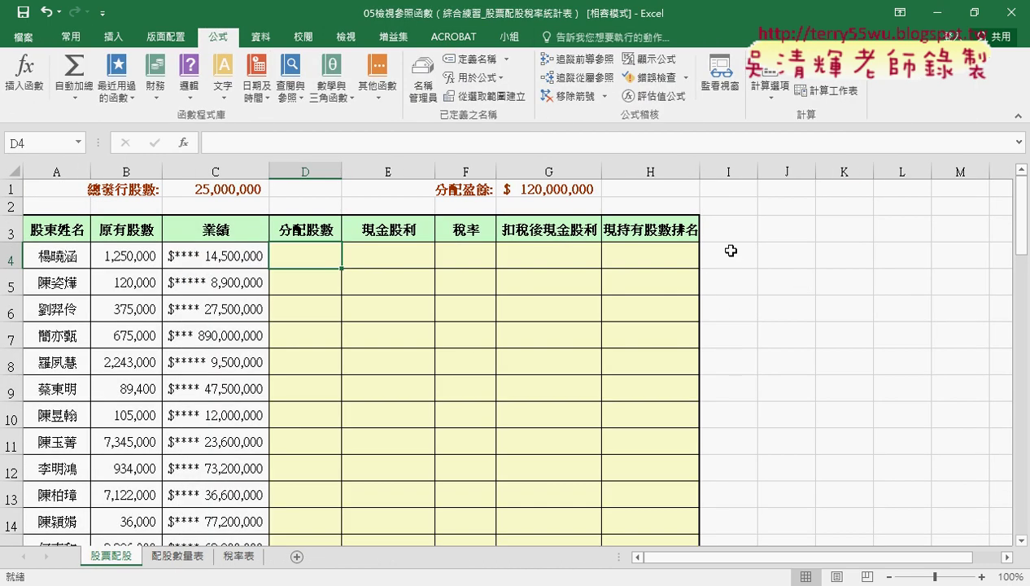
{"action": "left_click", "coordinate": [551, 257]}
{"action": "key", "text": "ctrl+v"}
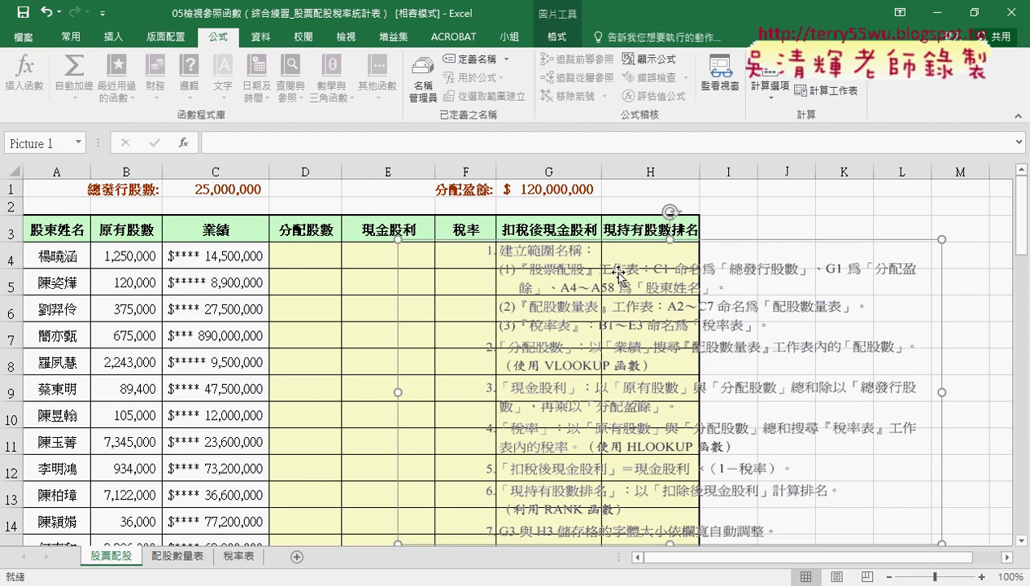
{"action": "left_click", "coordinate": [557, 37]}
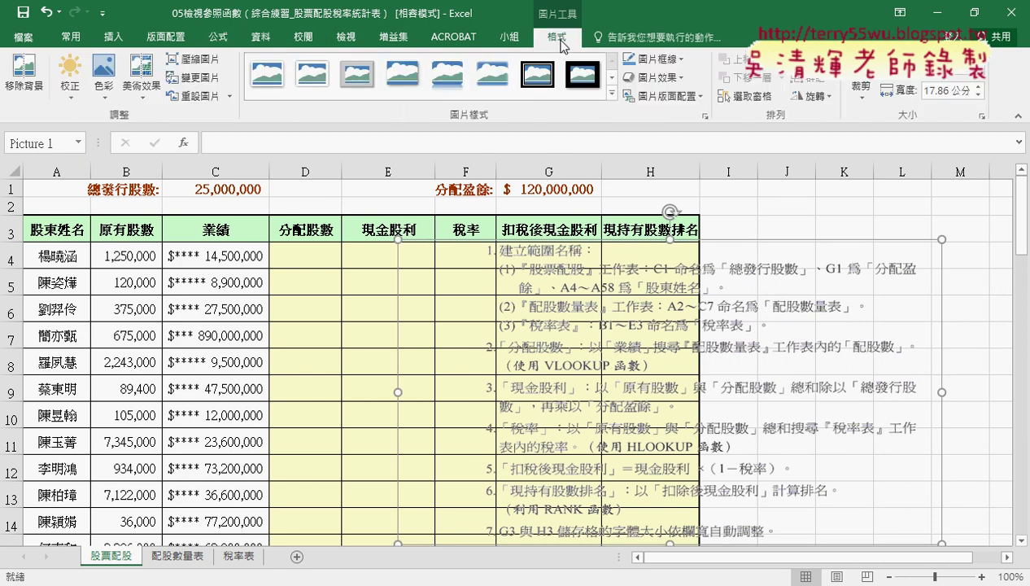
{"action": "left_click", "coordinate": [308, 82]}
Step: Reposition the framed instruction picture right of the shareholder table, then select C4
{"action": "left_click_drag", "start_coordinate": [485, 279], "coordinate": [534, 282]}
{"action": "left_click_drag", "start_coordinate": [506, 348], "coordinate": [503, 321]}
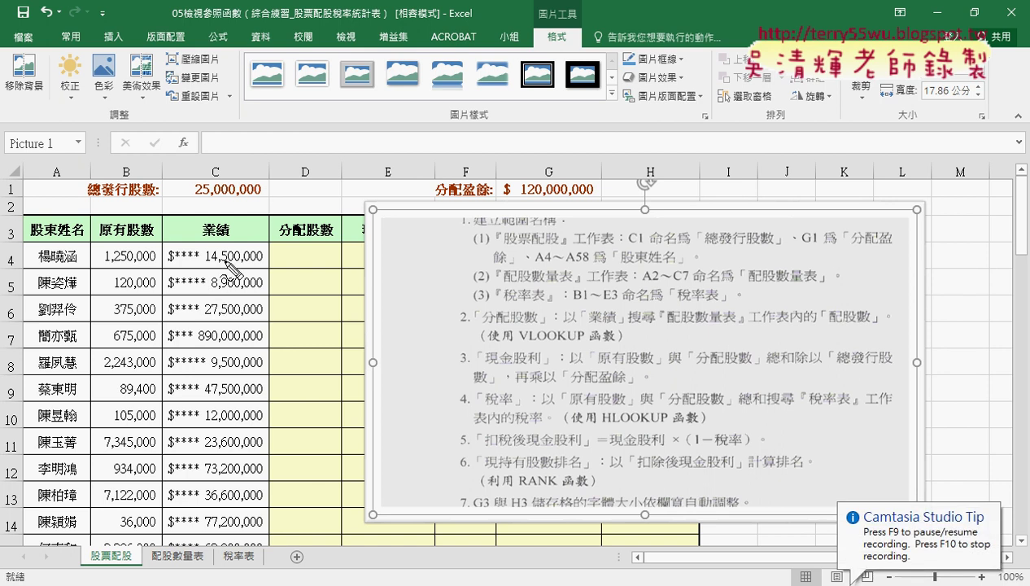
{"action": "left_click_drag", "start_coordinate": [223, 203], "coordinate": [234, 194]}
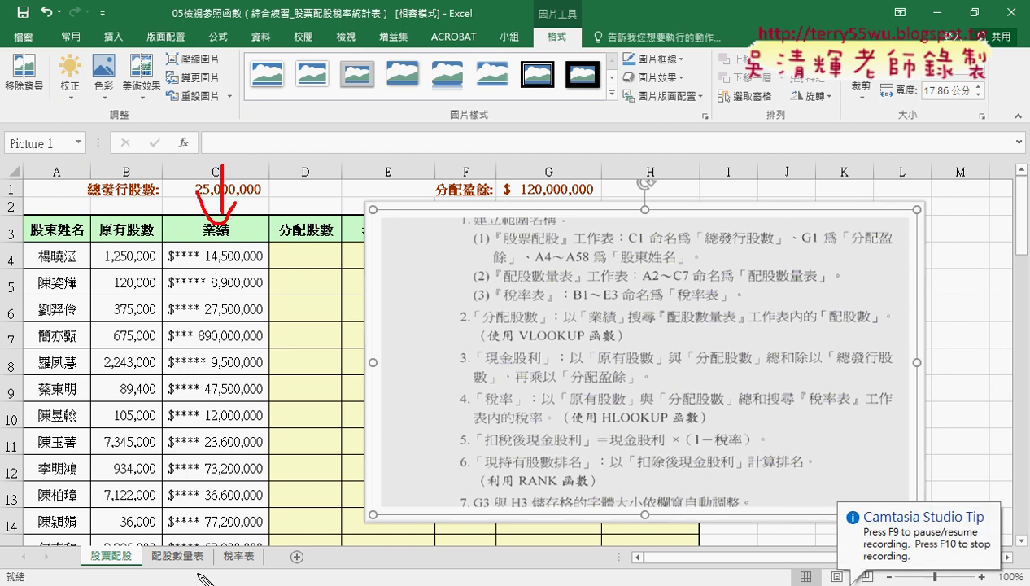
{"action": "left_click_drag", "start_coordinate": [203, 568], "coordinate": [187, 576]}
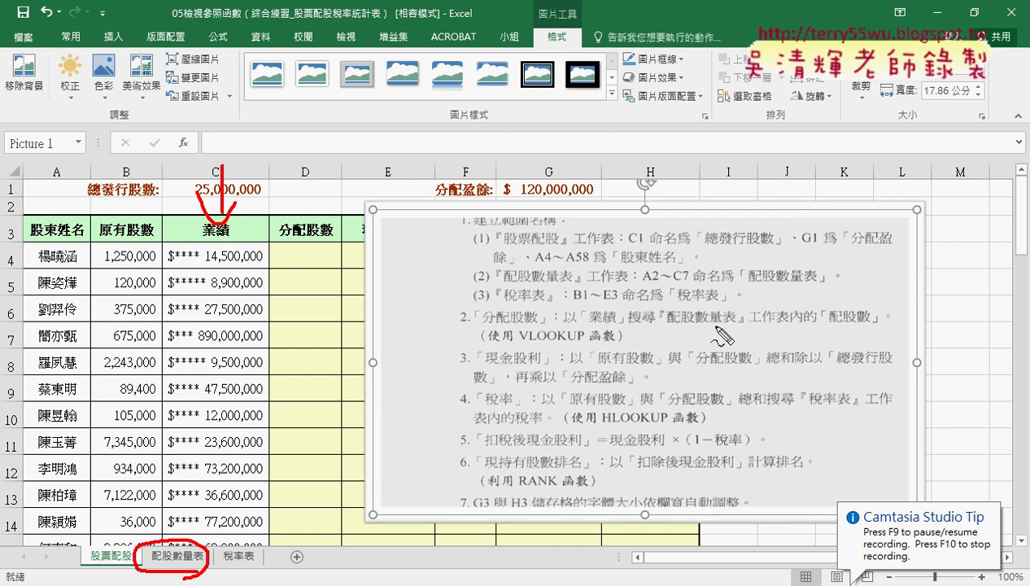
{"action": "left_click_drag", "start_coordinate": [882, 328], "coordinate": [783, 320]}
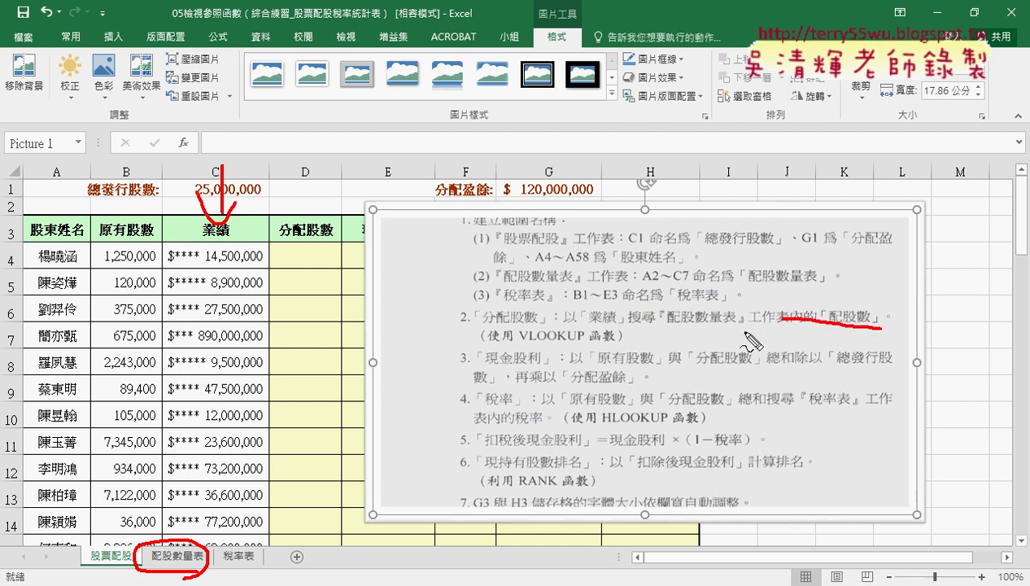
{"action": "mouse_move", "coordinate": [319, 236]}
{"action": "left_mouse_down"}
{"action": "mouse_move", "coordinate": [332, 257]}
{"action": "mouse_move", "coordinate": [314, 240]}
{"action": "left_mouse_up"}
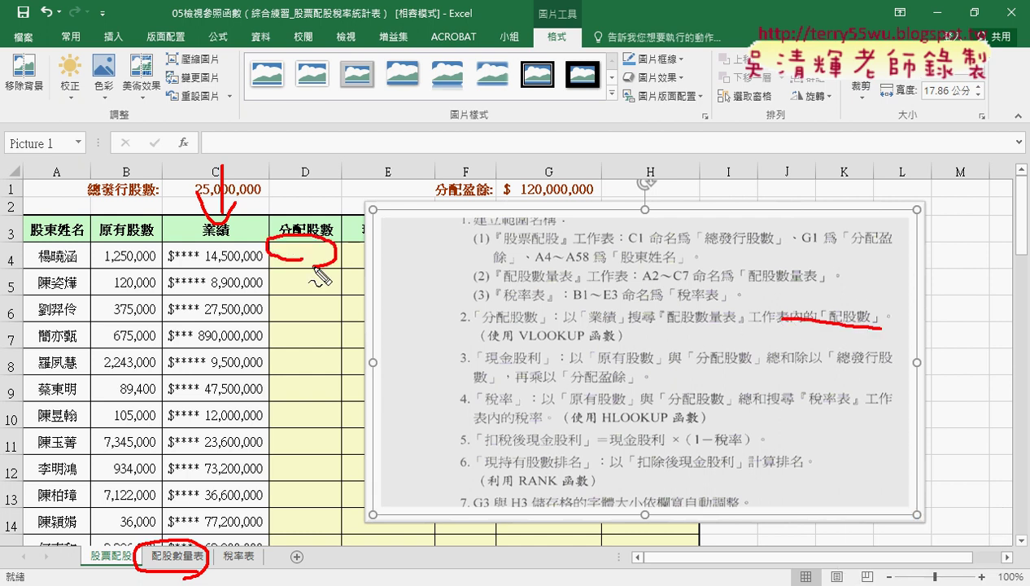
{"action": "key", "text": "Escape"}
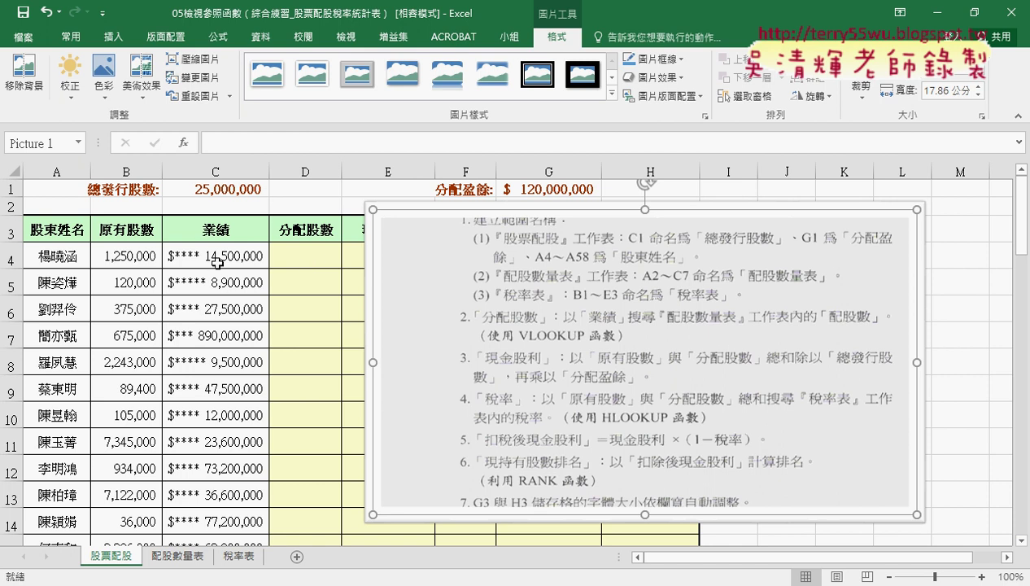
{"action": "left_click", "coordinate": [195, 261]}
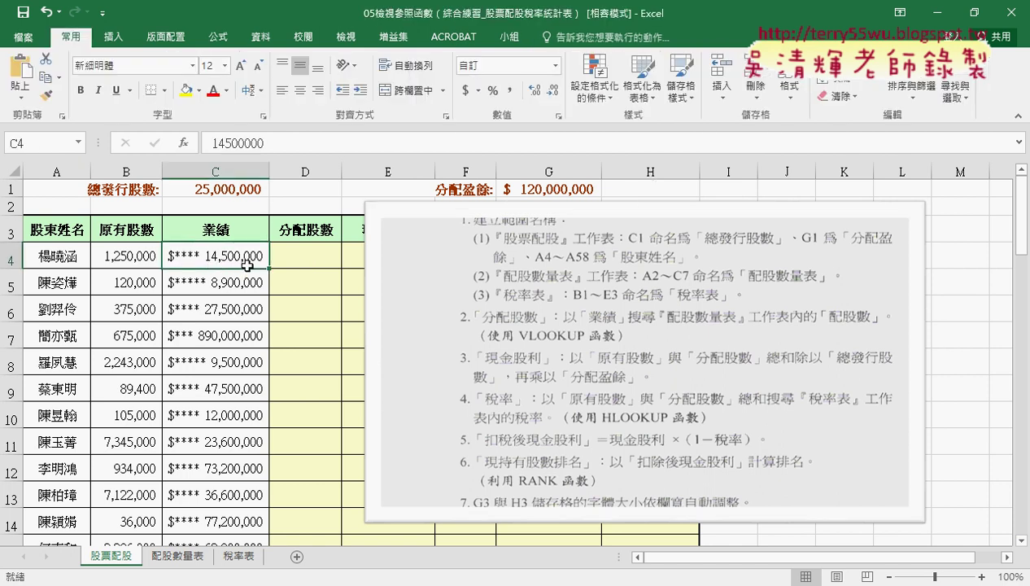
{"action": "left_click", "coordinate": [188, 560]}
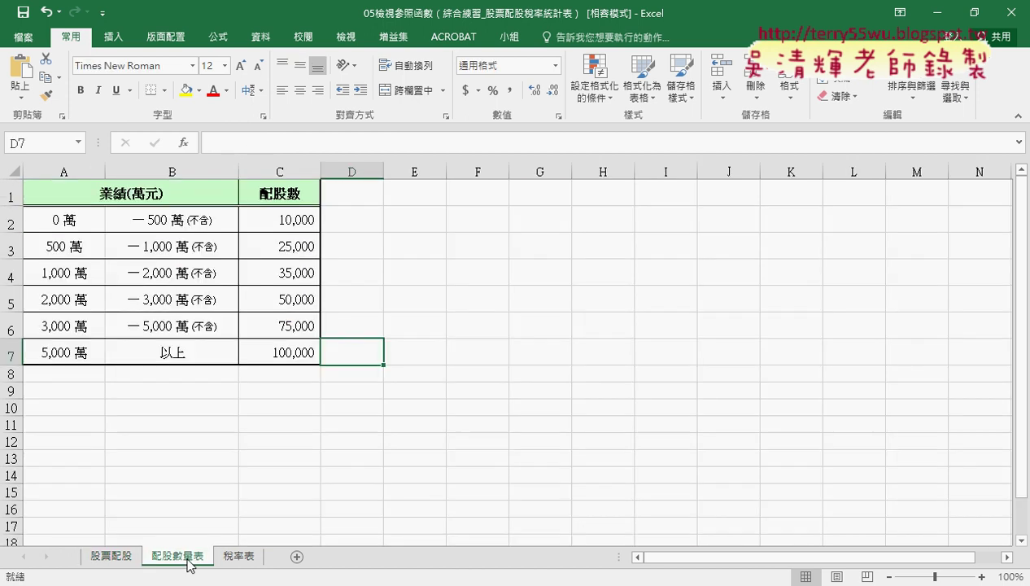
{"action": "left_click", "coordinate": [55, 271]}
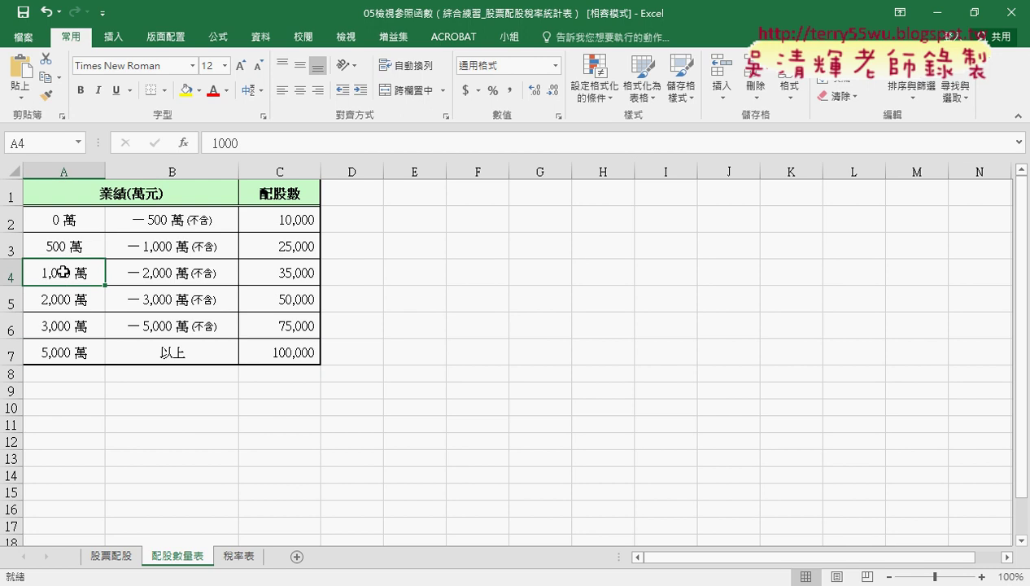
{"action": "left_click_drag", "start_coordinate": [85, 274], "coordinate": [286, 279]}
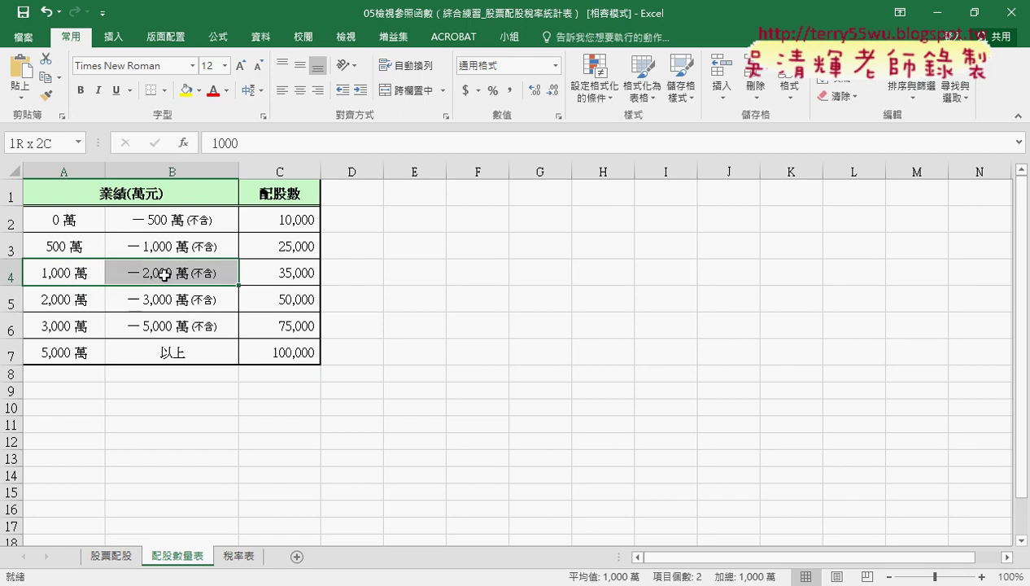
{"action": "left_click", "coordinate": [298, 273]}
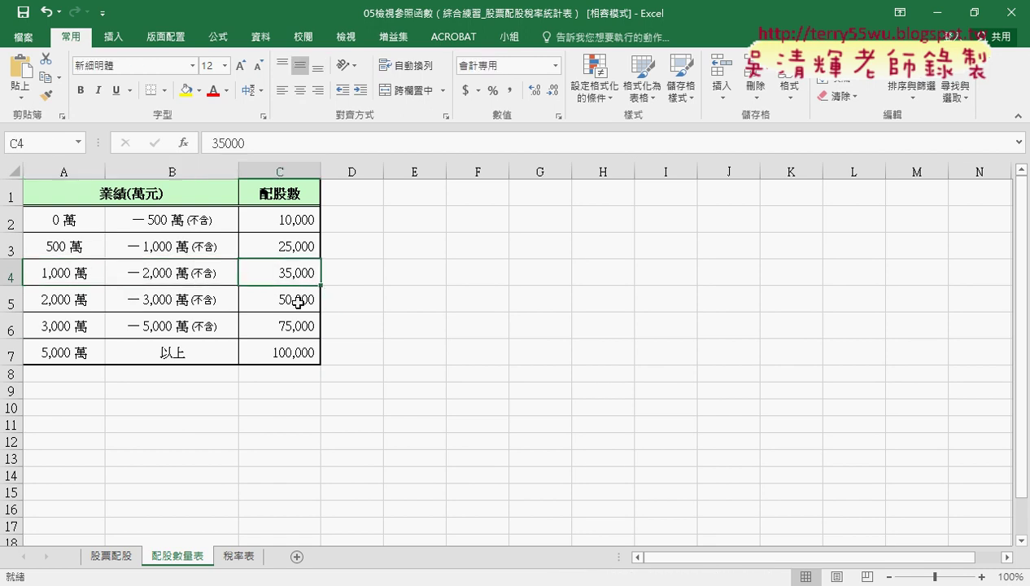
{"action": "key", "text": "ctrl+c"}
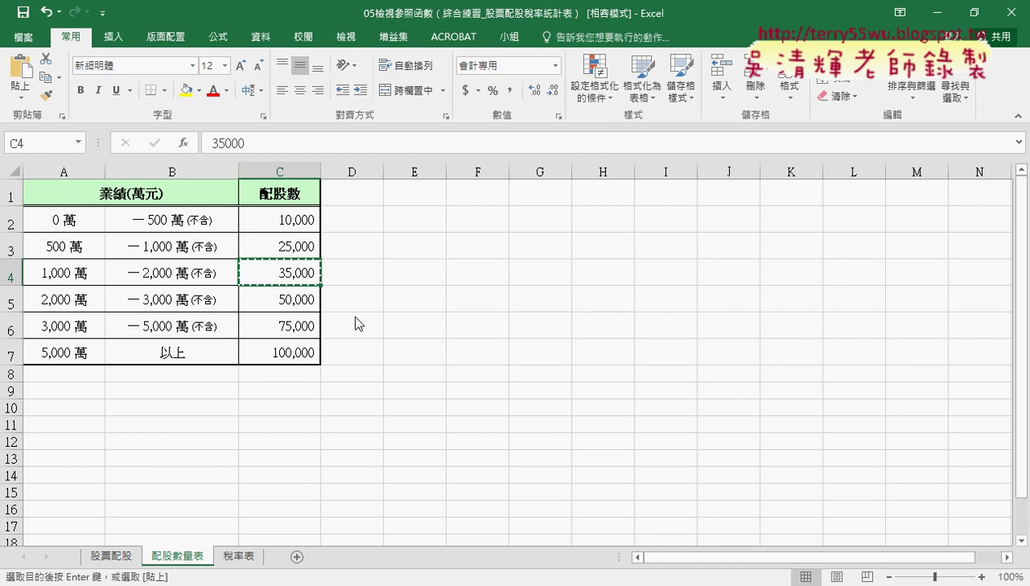
{"action": "left_click", "coordinate": [123, 557]}
{"action": "left_click", "coordinate": [330, 260]}
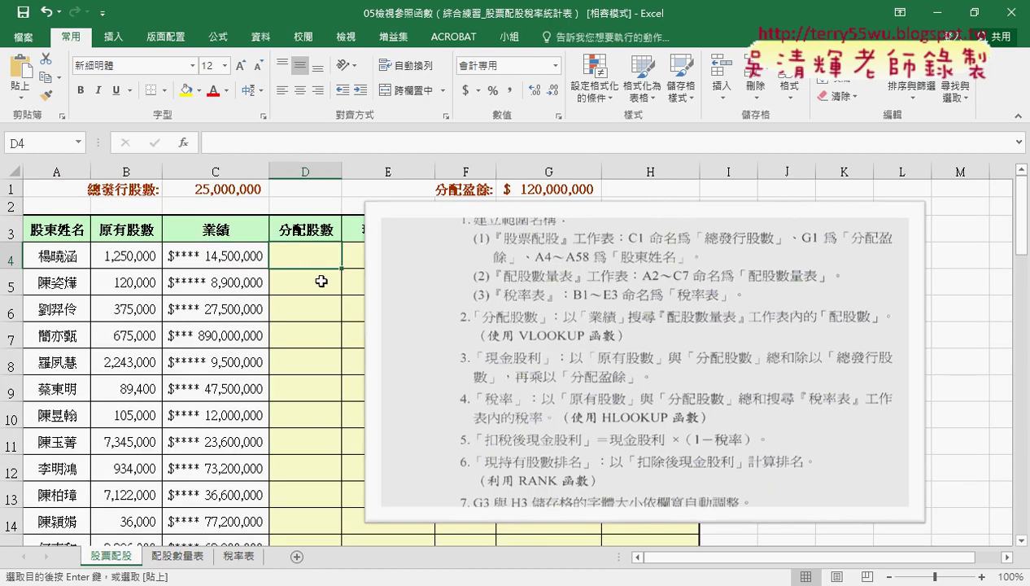
{"action": "key", "text": "ctrl+v"}
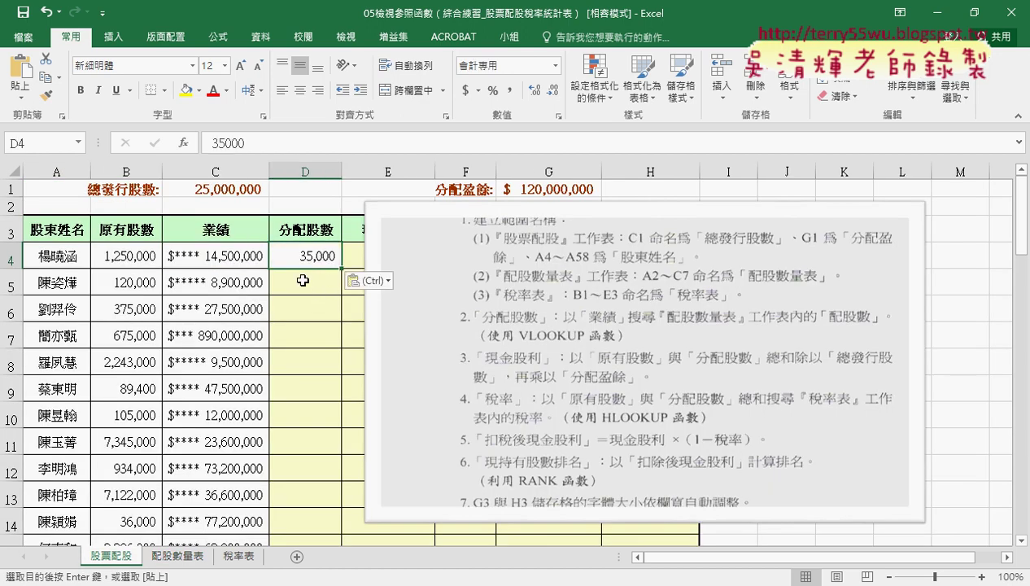
{"action": "left_click", "coordinate": [301, 281]}
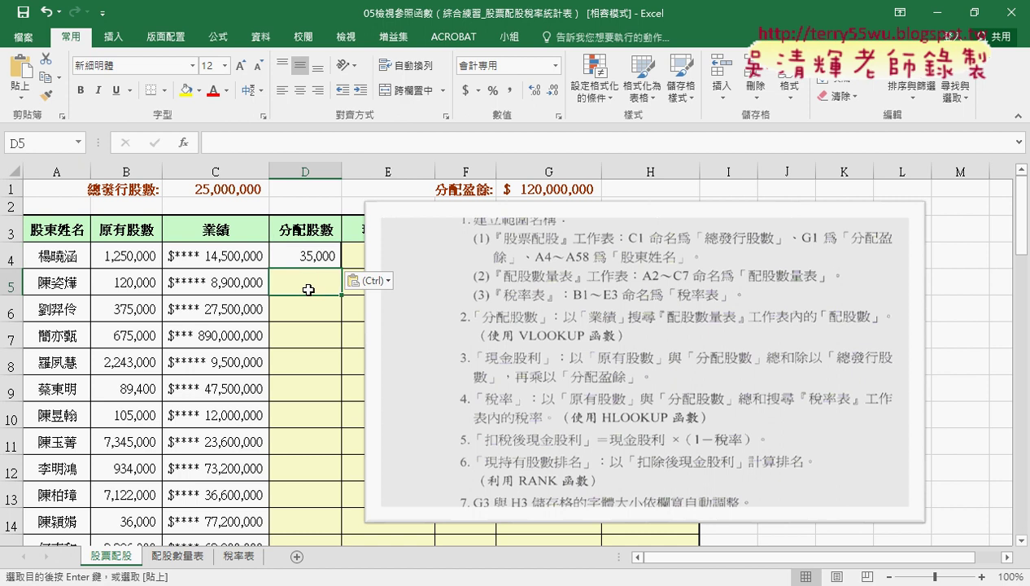
{"action": "left_click", "coordinate": [230, 286]}
{"action": "left_click", "coordinate": [179, 556]}
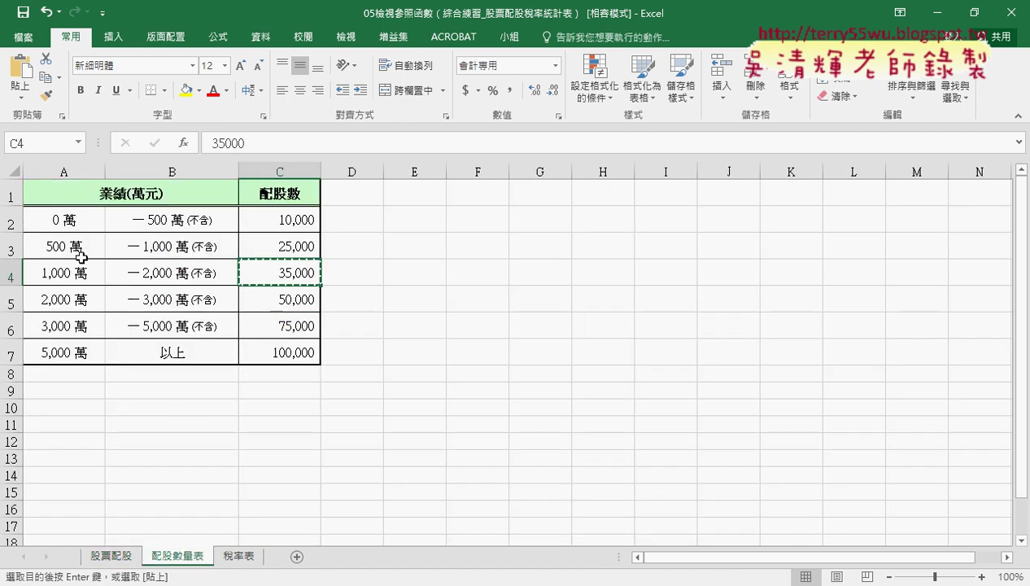
{"action": "left_click_drag", "start_coordinate": [80, 254], "coordinate": [291, 248]}
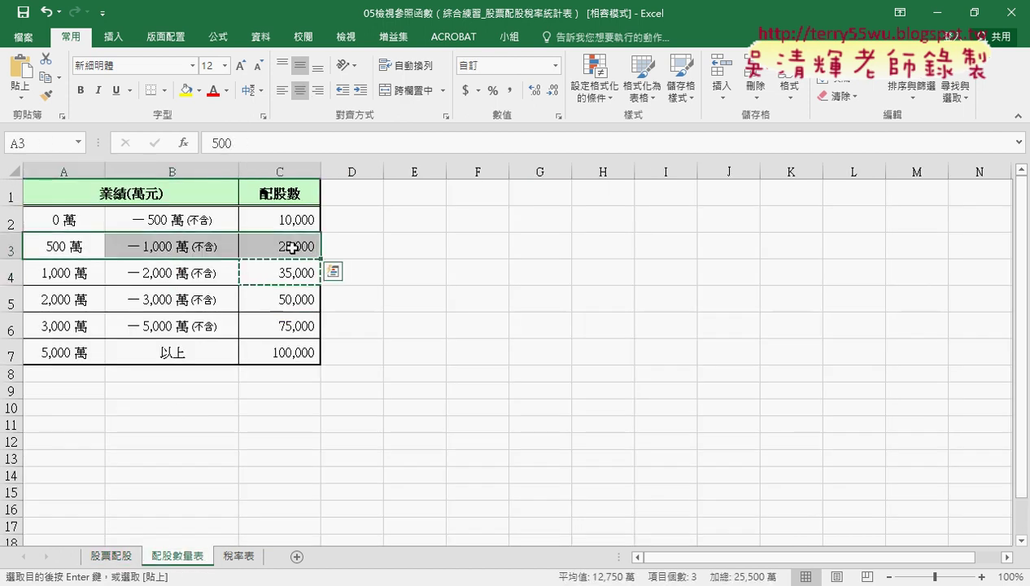
{"action": "left_click", "coordinate": [114, 555]}
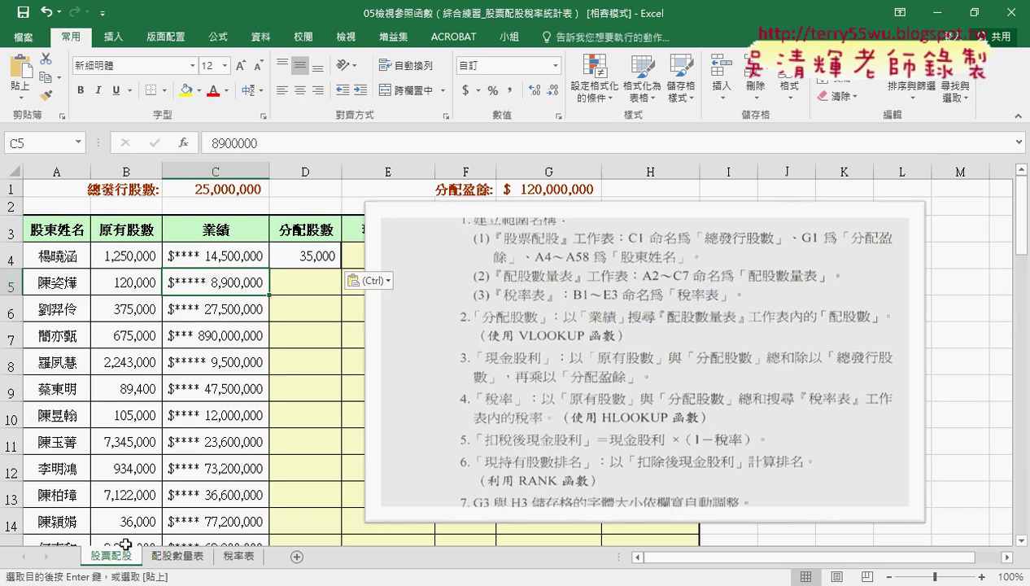
{"action": "left_click", "coordinate": [319, 254]}
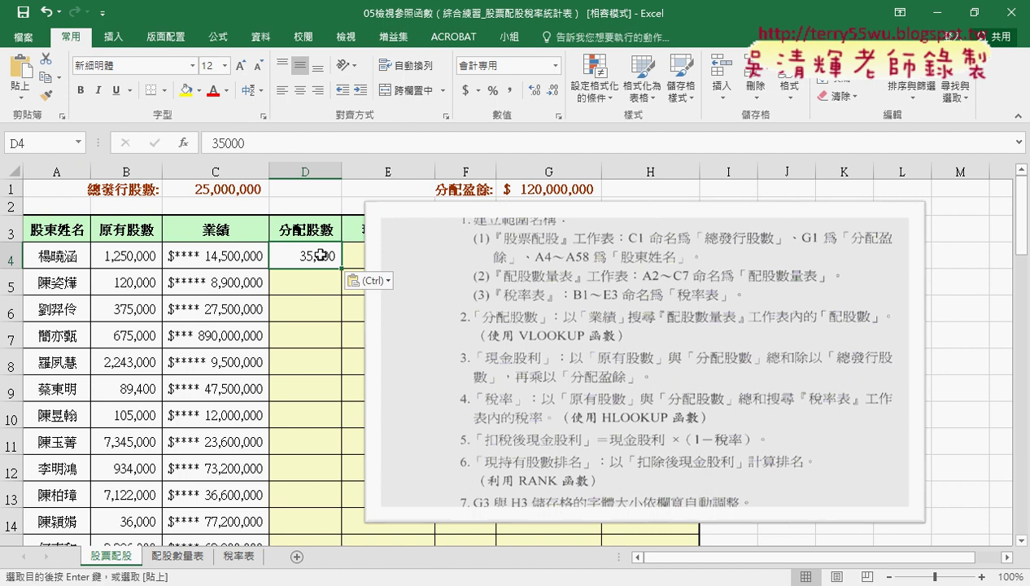
{"action": "key", "text": "ctrl+z"}
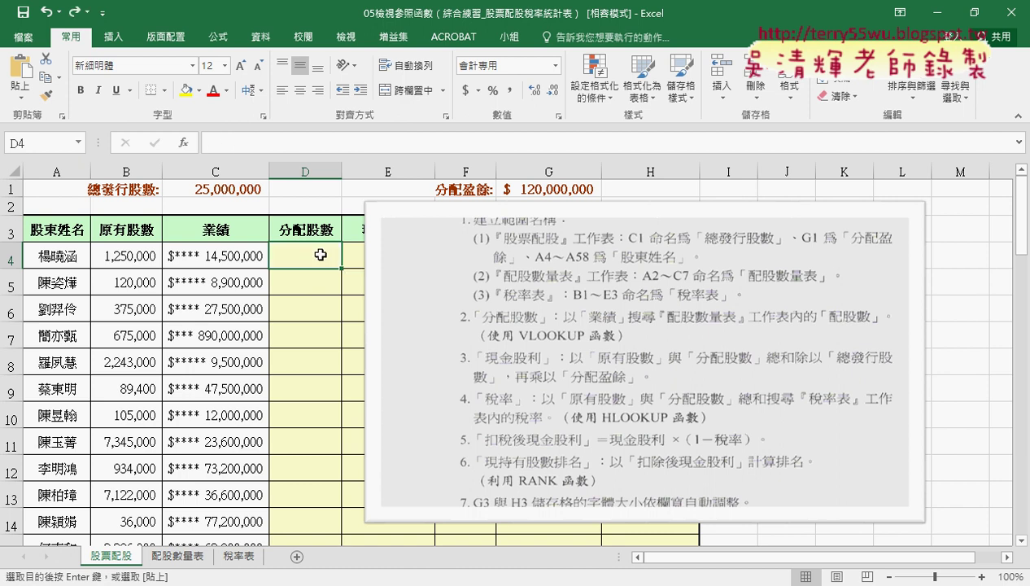
Step: Check the 0 and 500 thresholds on the 配股數量表 sheet, then return to 股票配股
{"action": "left_click", "coordinate": [234, 262]}
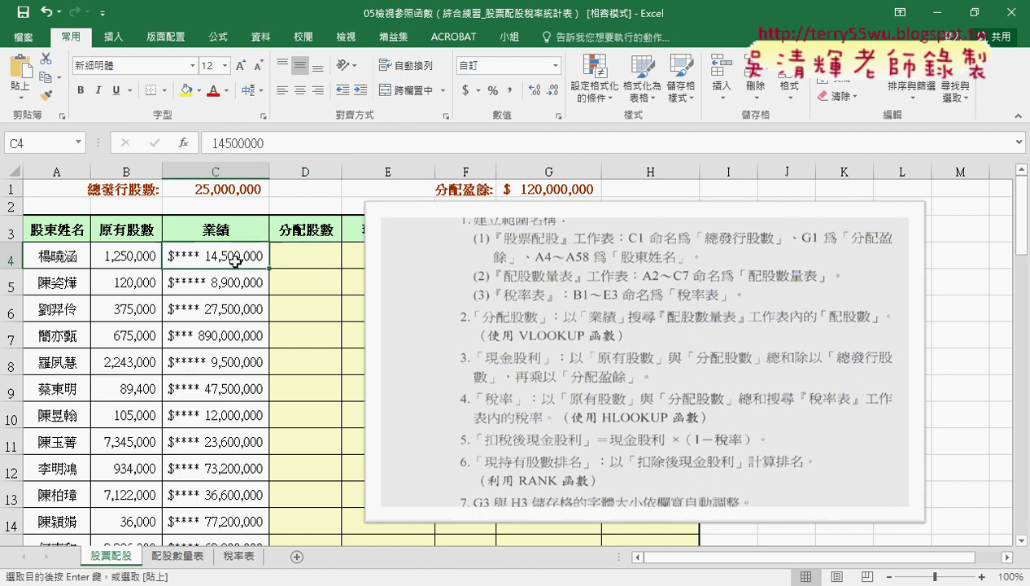
{"action": "left_click", "coordinate": [178, 556]}
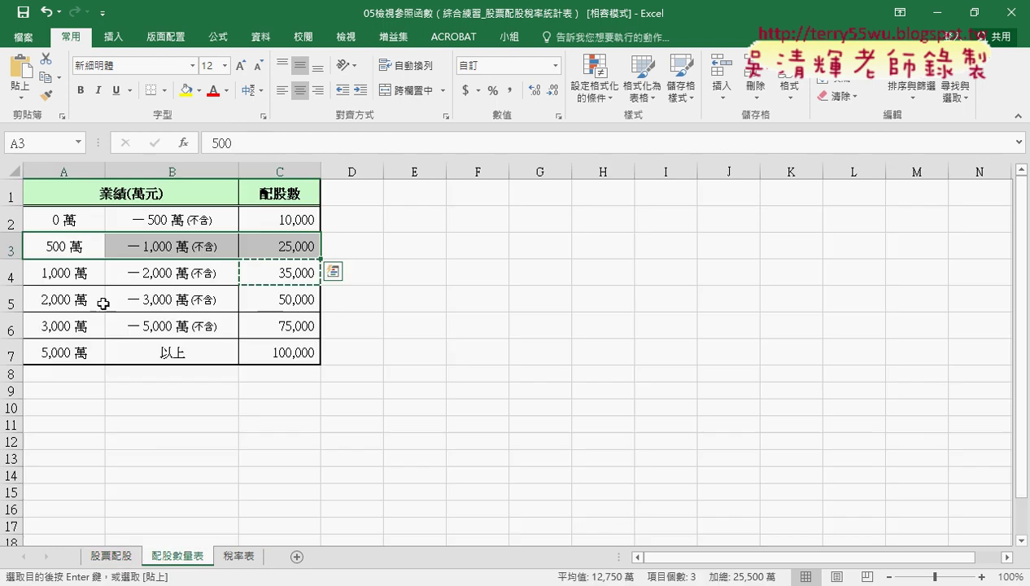
{"action": "left_click", "coordinate": [64, 220]}
{"action": "left_click", "coordinate": [65, 242]}
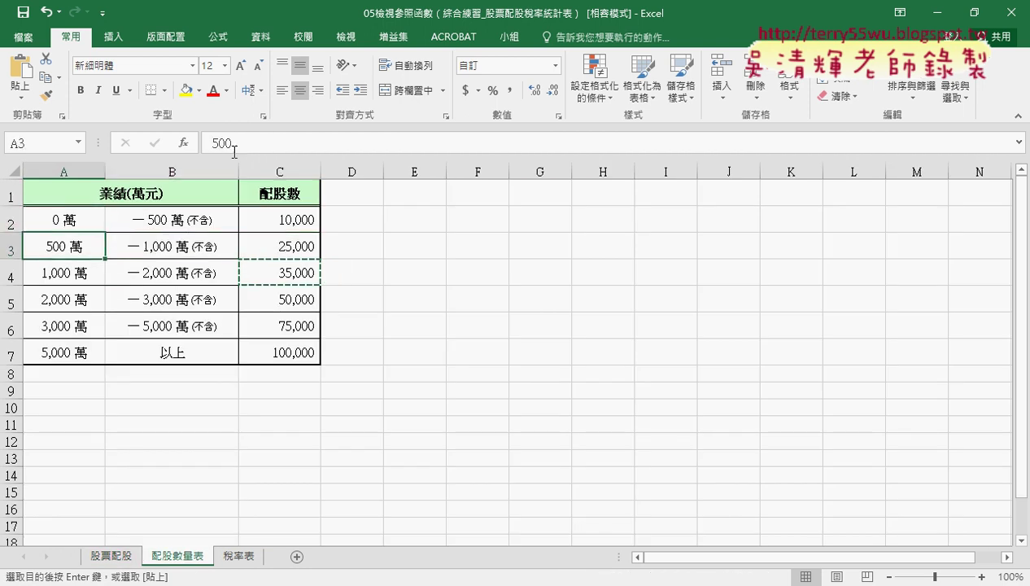
{"action": "left_click", "coordinate": [81, 273]}
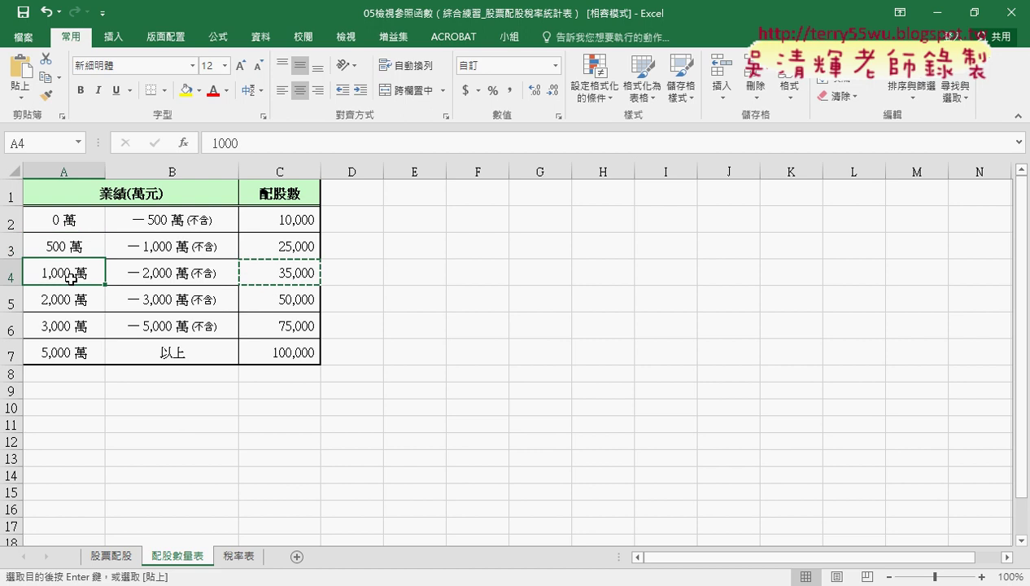
{"action": "left_click", "coordinate": [111, 556]}
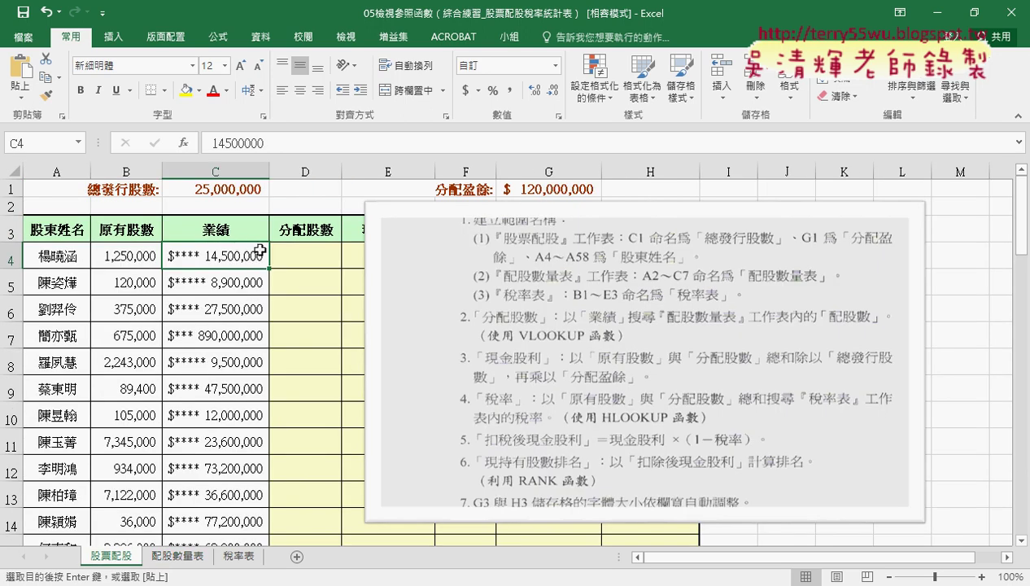
Step: Review 配股數量表's column A brackets and column C share amounts, then select D4 on 股票配股
{"action": "left_click", "coordinate": [177, 556]}
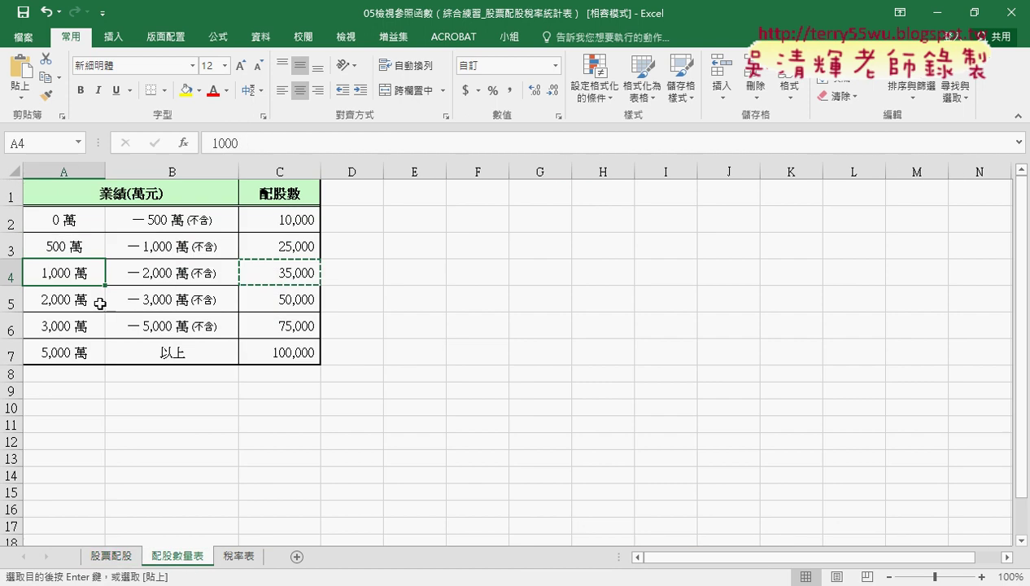
{"action": "left_click", "coordinate": [64, 166]}
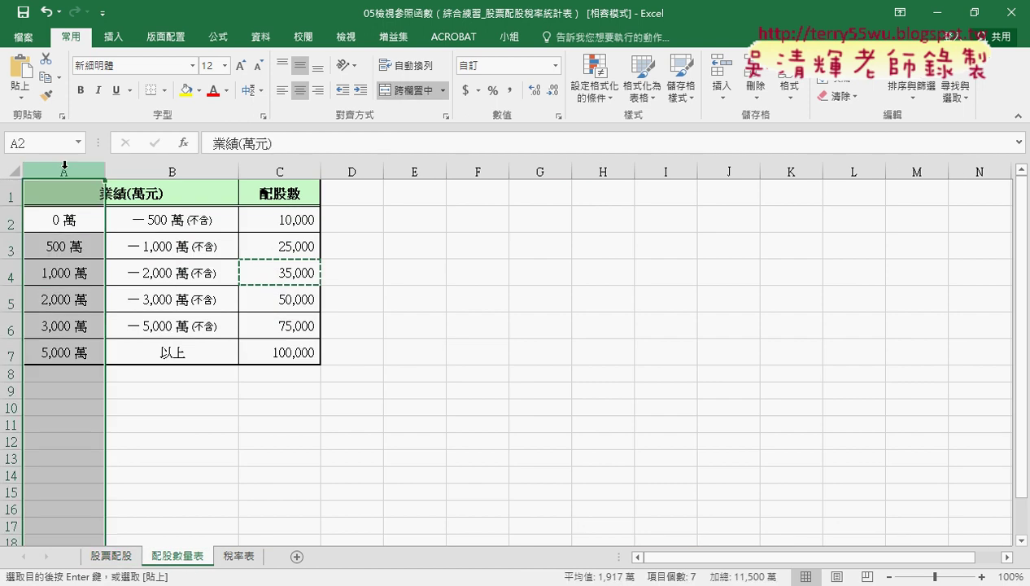
{"action": "left_click", "coordinate": [277, 170]}
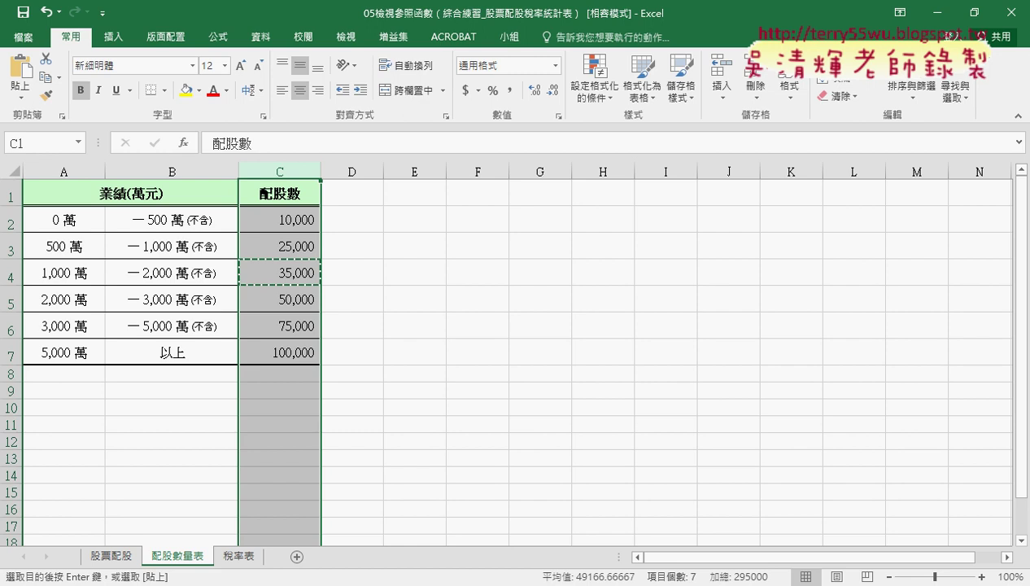
{"action": "left_click", "coordinate": [110, 556]}
{"action": "left_click", "coordinate": [302, 245]}
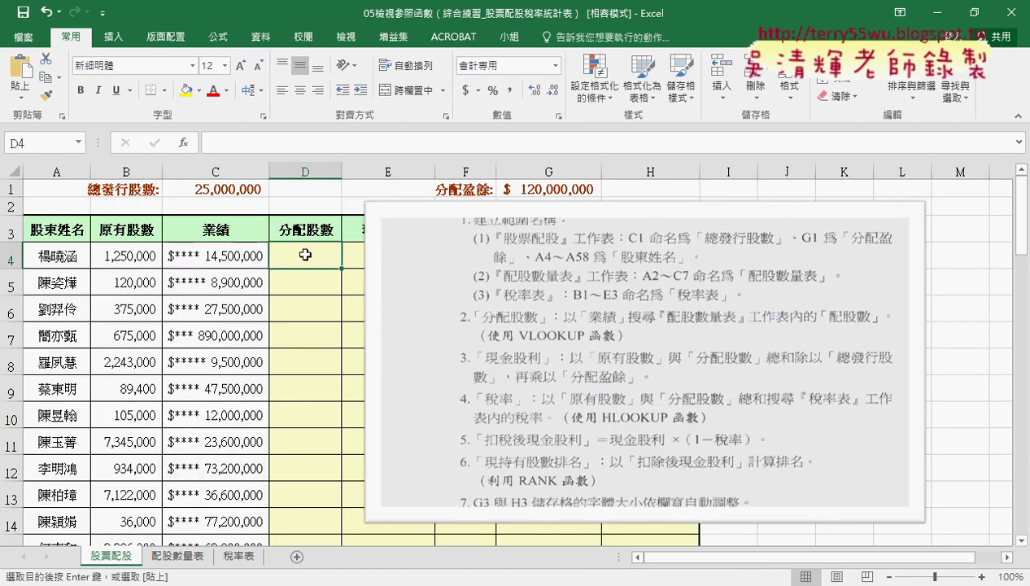
Step: Browse the 檢視與參照 function category and read VLOOKUP's description for D4
{"action": "left_click", "coordinate": [185, 144]}
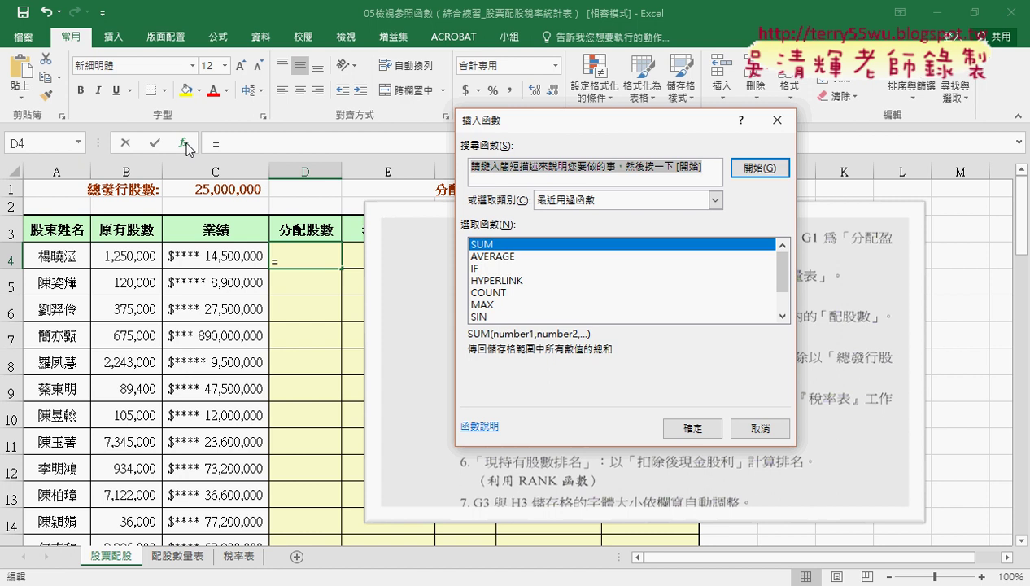
{"action": "left_click", "coordinate": [757, 429]}
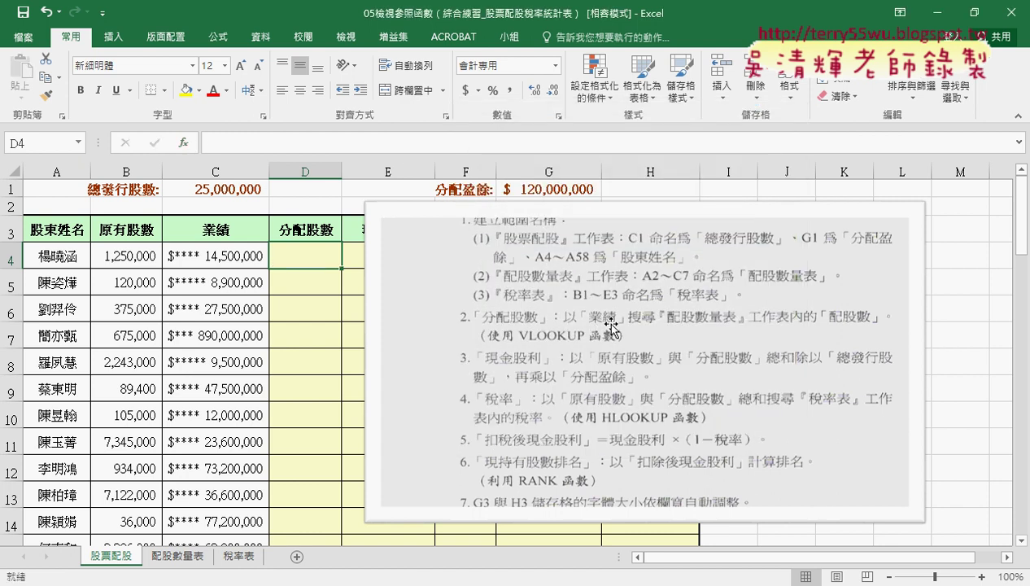
{"action": "left_click", "coordinate": [184, 144]}
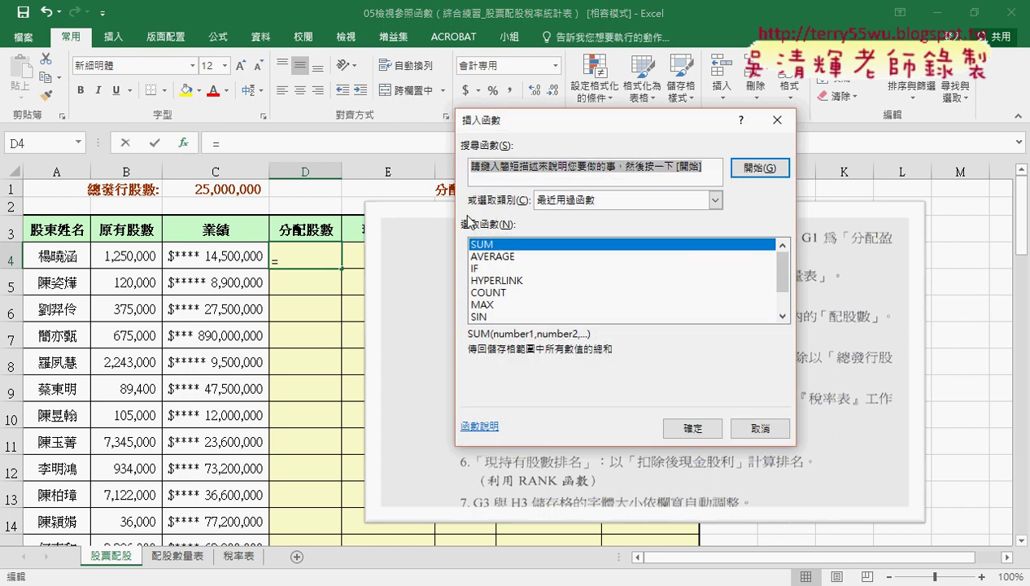
{"action": "left_click", "coordinate": [618, 200]}
{"action": "left_click", "coordinate": [618, 289]}
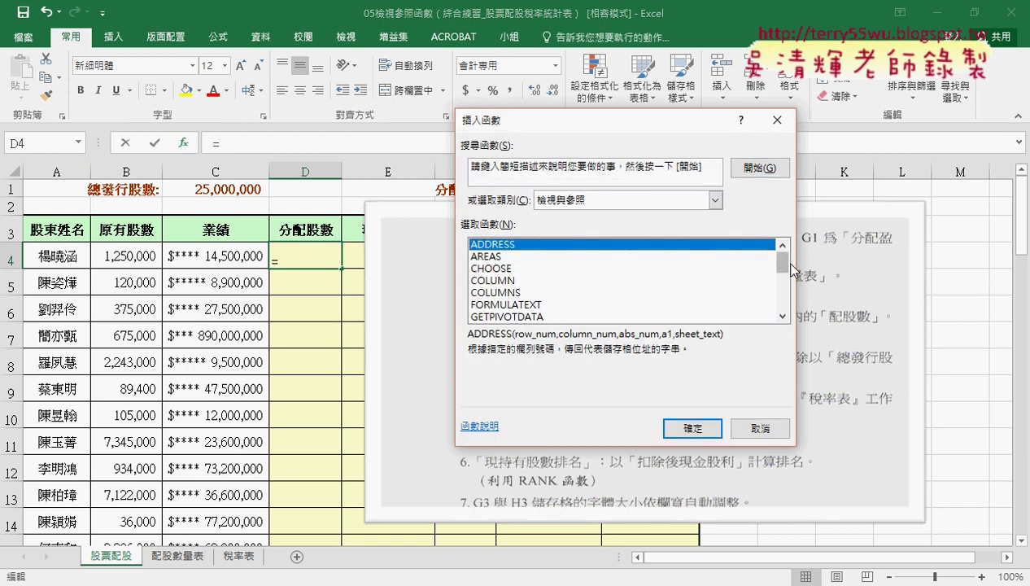
{"action": "left_click_drag", "start_coordinate": [782, 263], "coordinate": [782, 301]}
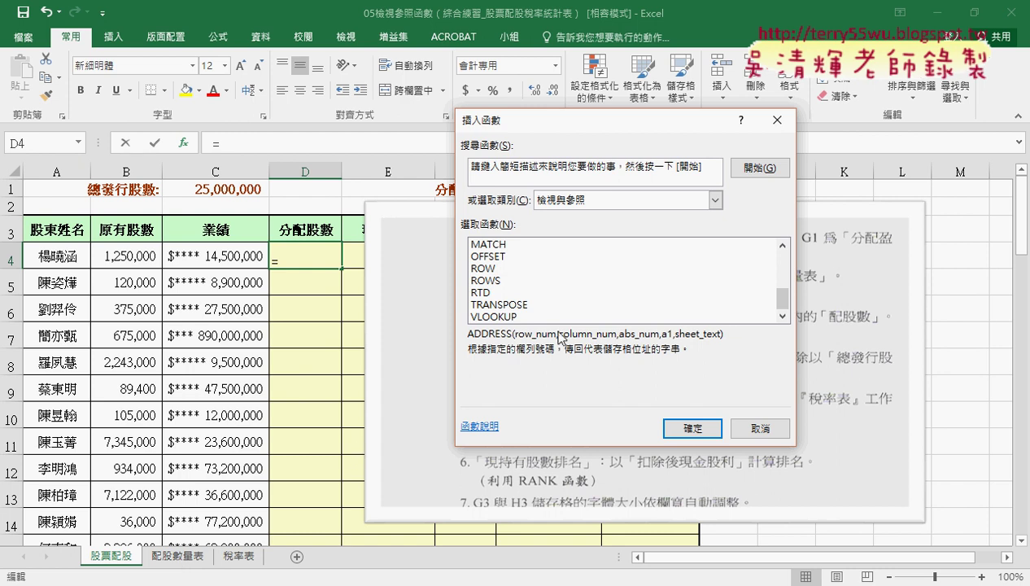
{"action": "left_click", "coordinate": [481, 317]}
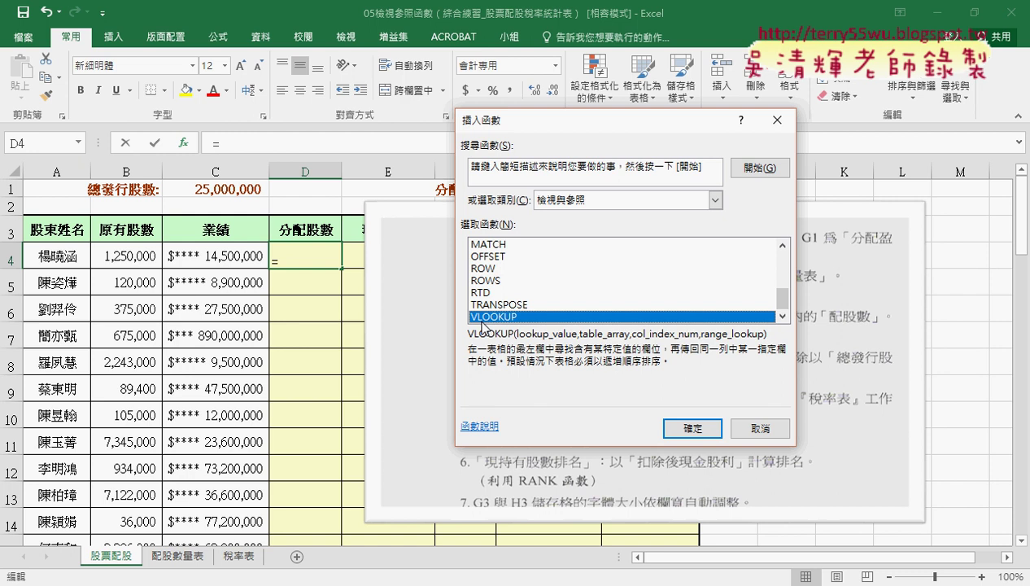
Step: Compare HLOOKUP with VLOOKUP, then insert VLOOKUP into D4
{"action": "left_click", "coordinate": [783, 246]}
{"action": "left_click", "coordinate": [783, 246]}
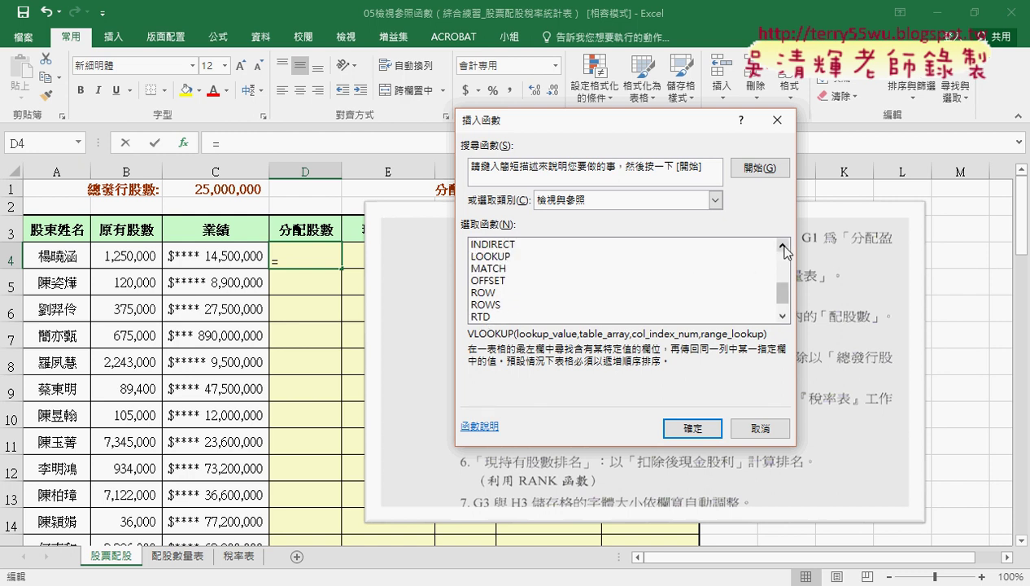
{"action": "left_click", "coordinate": [783, 246]}
{"action": "left_click", "coordinate": [783, 246]}
{"action": "left_click", "coordinate": [783, 246]}
{"action": "left_click", "coordinate": [783, 246]}
{"action": "left_click", "coordinate": [506, 256]}
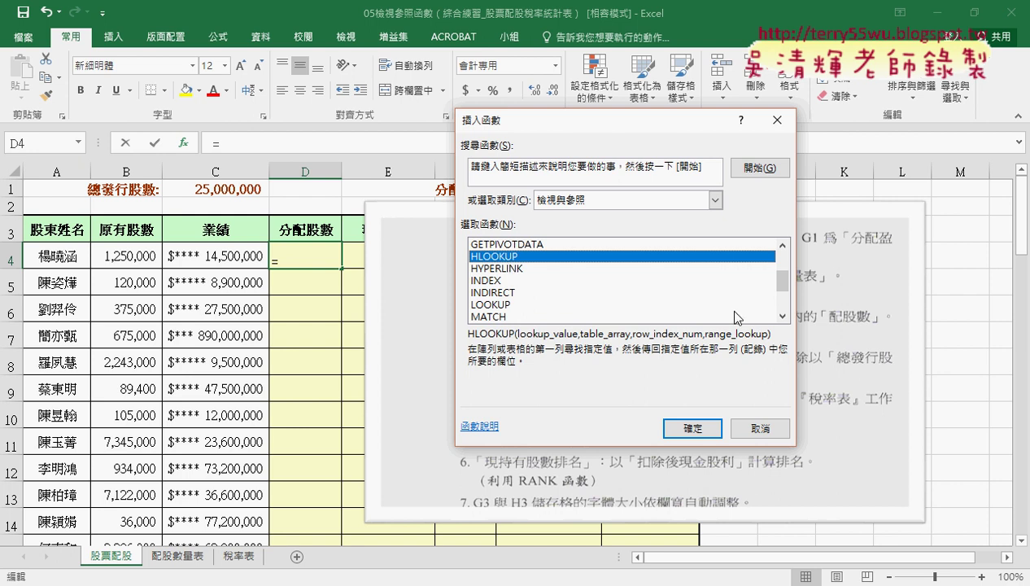
{"action": "scroll", "coordinate": [778, 285], "scroll_direction": "down", "scroll_amount": 2}
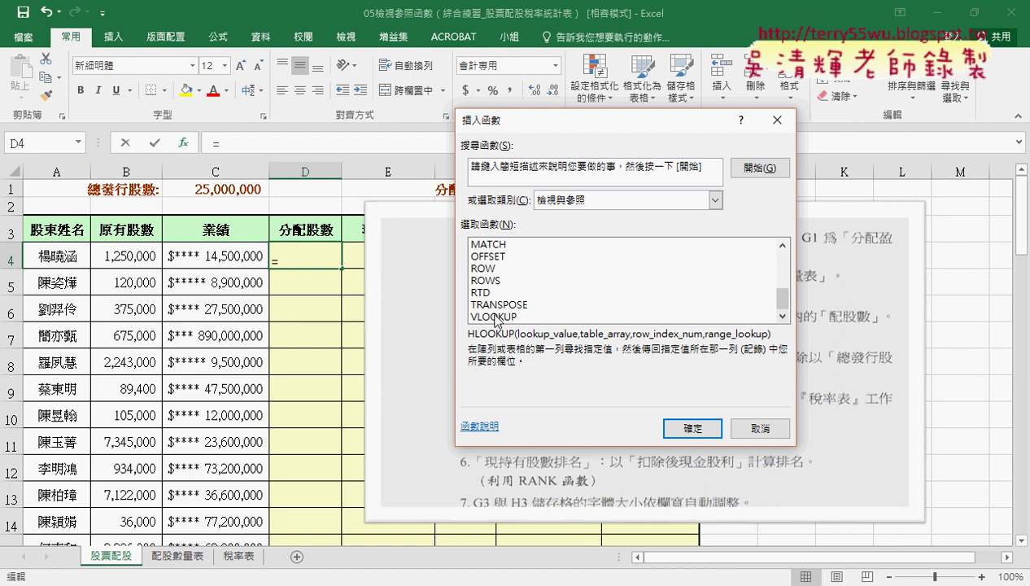
{"action": "left_click", "coordinate": [492, 317]}
{"action": "left_click", "coordinate": [684, 429]}
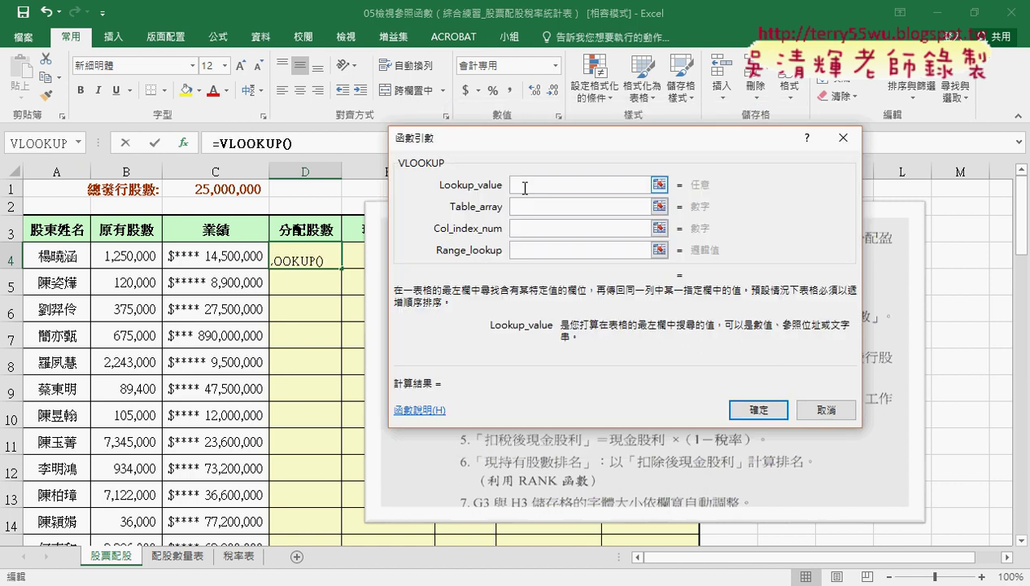
Step: Set VLOOKUP's lookup value to C4/10000
{"action": "left_click", "coordinate": [228, 258]}
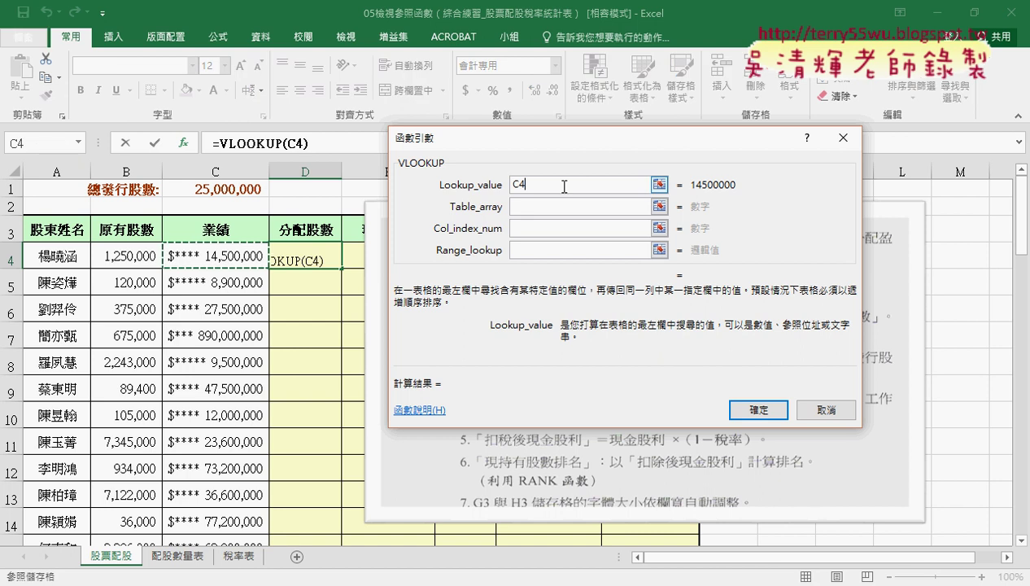
{"action": "type", "text": "/1"}
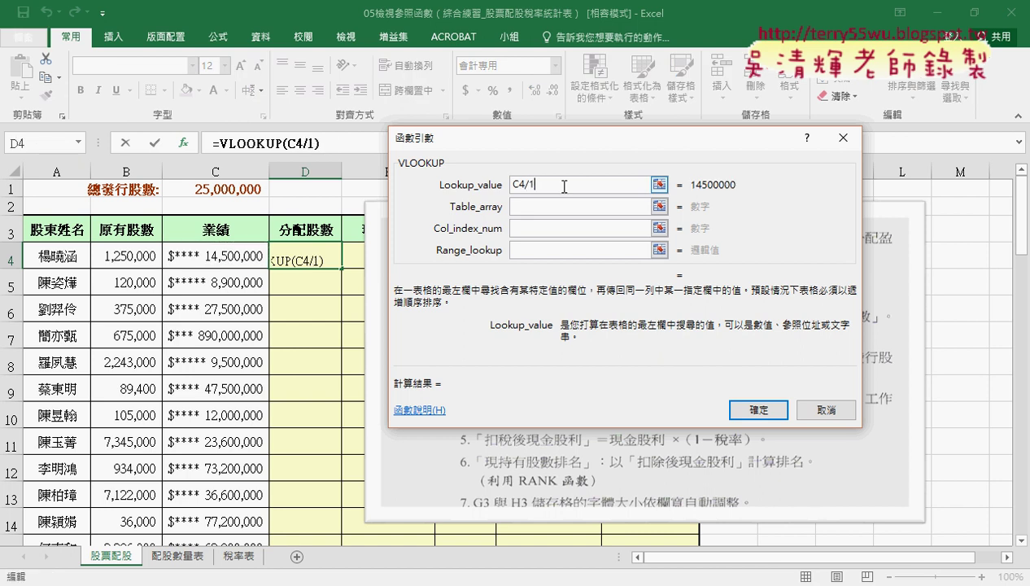
{"action": "type", "text": "0000"}
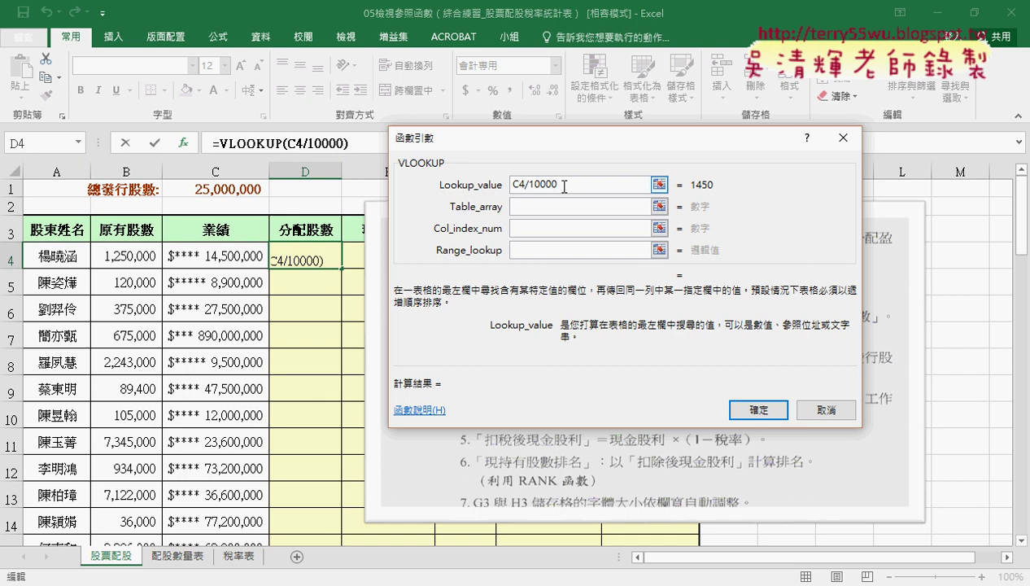
{"action": "left_click", "coordinate": [530, 210]}
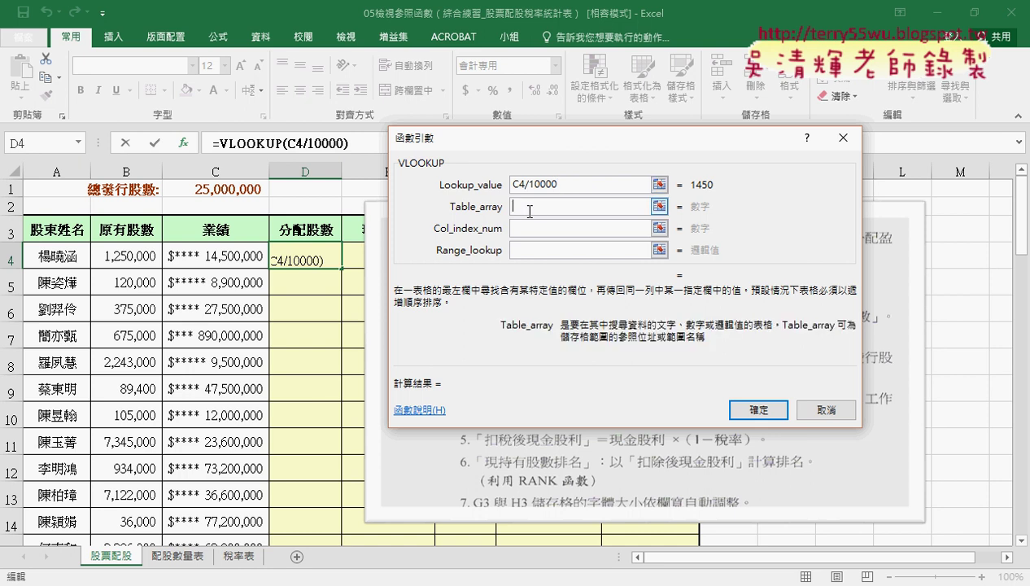
Step: Paste the range name 配股數量表 as the table array via F3
{"action": "key", "text": "F3"}
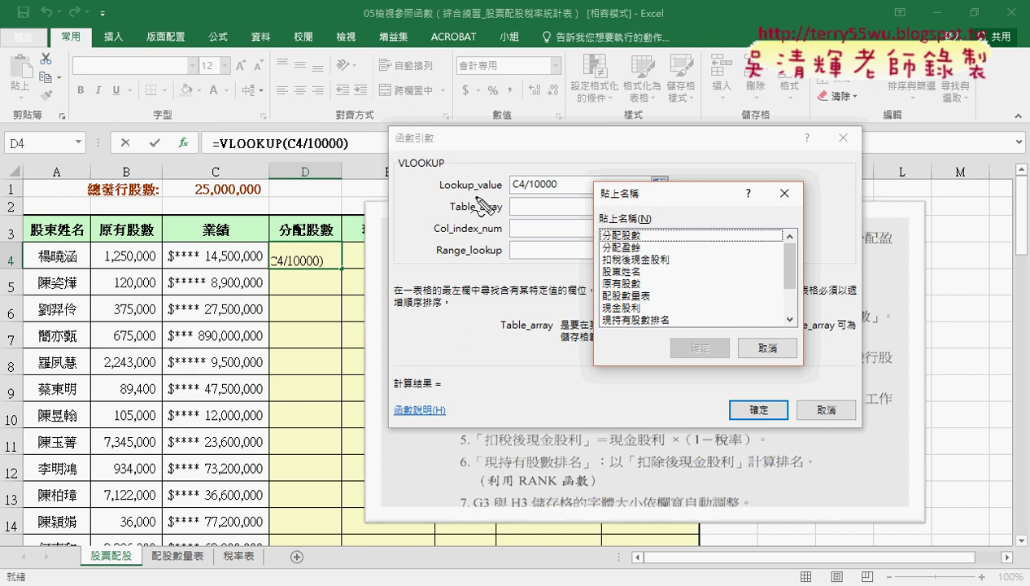
{"action": "mouse_move", "coordinate": [434, 184]}
{"action": "left_mouse_down"}
{"action": "mouse_move", "coordinate": [481, 187]}
{"action": "mouse_move", "coordinate": [439, 257]}
{"action": "mouse_move", "coordinate": [463, 192]}
{"action": "mouse_move", "coordinate": [495, 213]}
{"action": "mouse_move", "coordinate": [460, 262]}
{"action": "mouse_move", "coordinate": [502, 175]}
{"action": "mouse_move", "coordinate": [521, 273]}
{"action": "mouse_move", "coordinate": [459, 264]}
{"action": "left_mouse_up"}
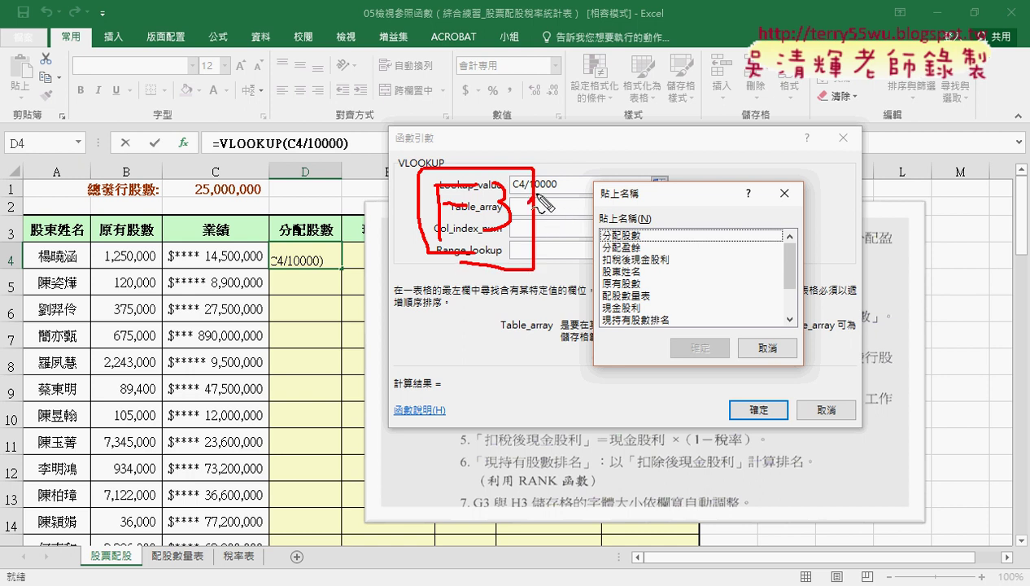
{"action": "mouse_move", "coordinate": [533, 203]}
{"action": "left_mouse_down"}
{"action": "mouse_move", "coordinate": [649, 194]}
{"action": "mouse_move", "coordinate": [633, 199]}
{"action": "left_mouse_up"}
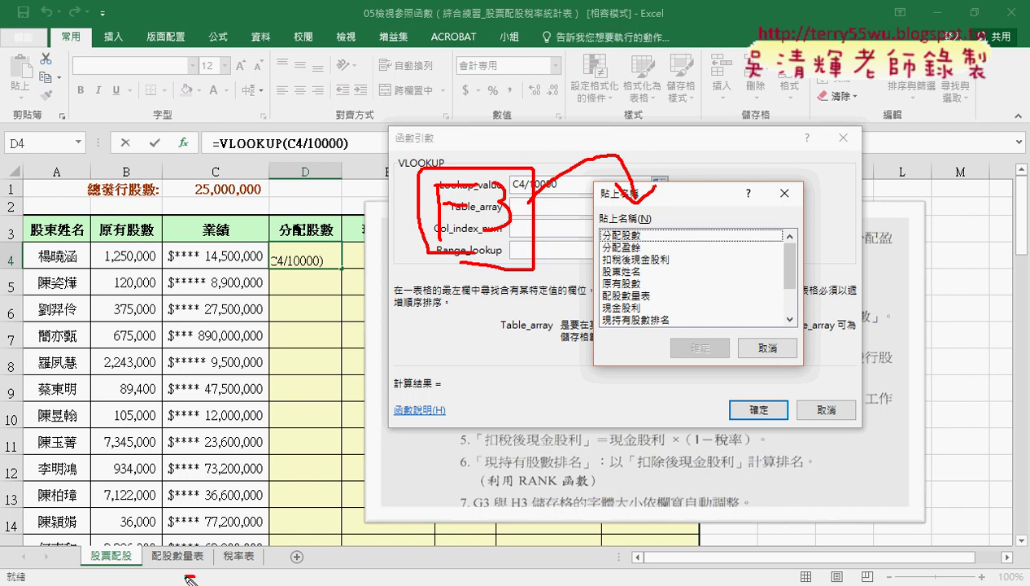
{"action": "left_click_drag", "start_coordinate": [197, 575], "coordinate": [204, 560]}
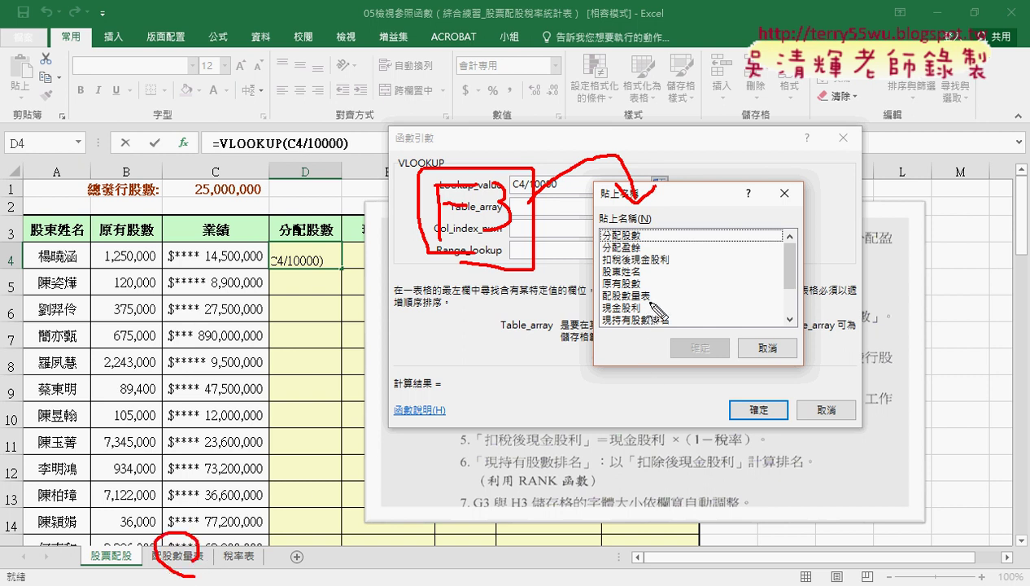
{"action": "left_click_drag", "start_coordinate": [639, 303], "coordinate": [654, 307]}
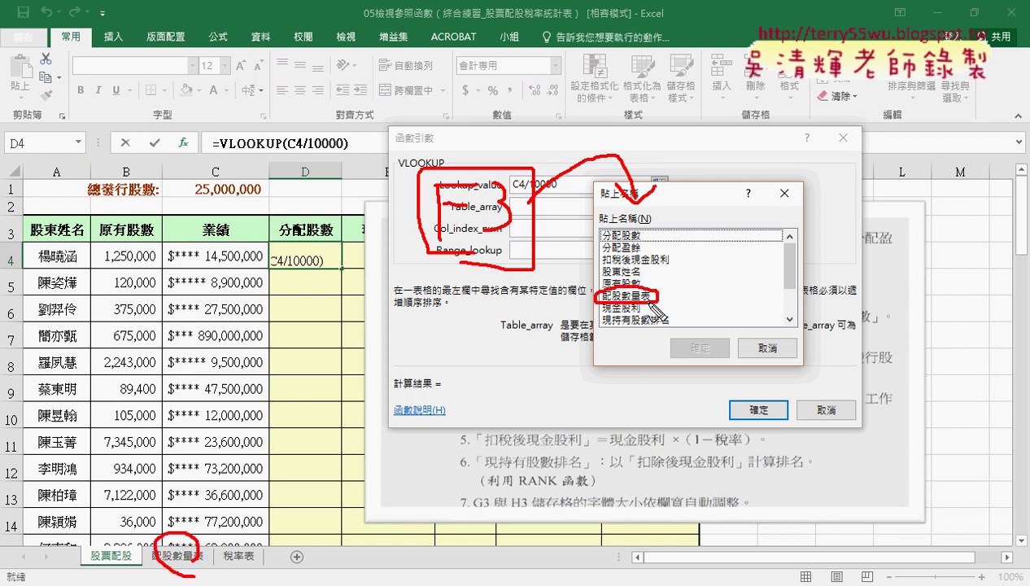
{"action": "key", "text": "Escape"}
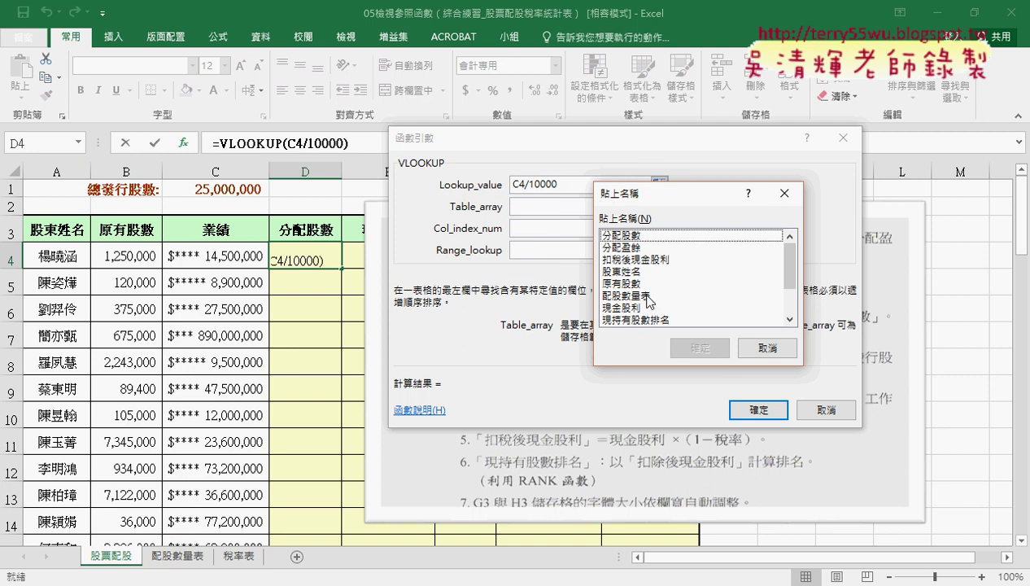
{"action": "double_click", "coordinate": [651, 296]}
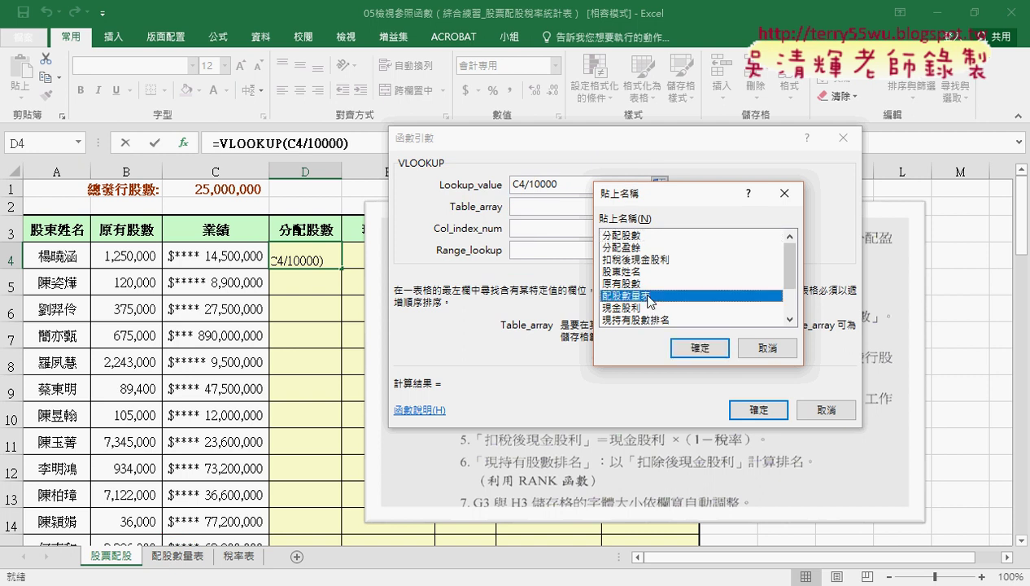
Step: Set column index 3 and range lookup 1 so VLOOKUP previews 35,000
{"action": "left_click", "coordinate": [550, 227]}
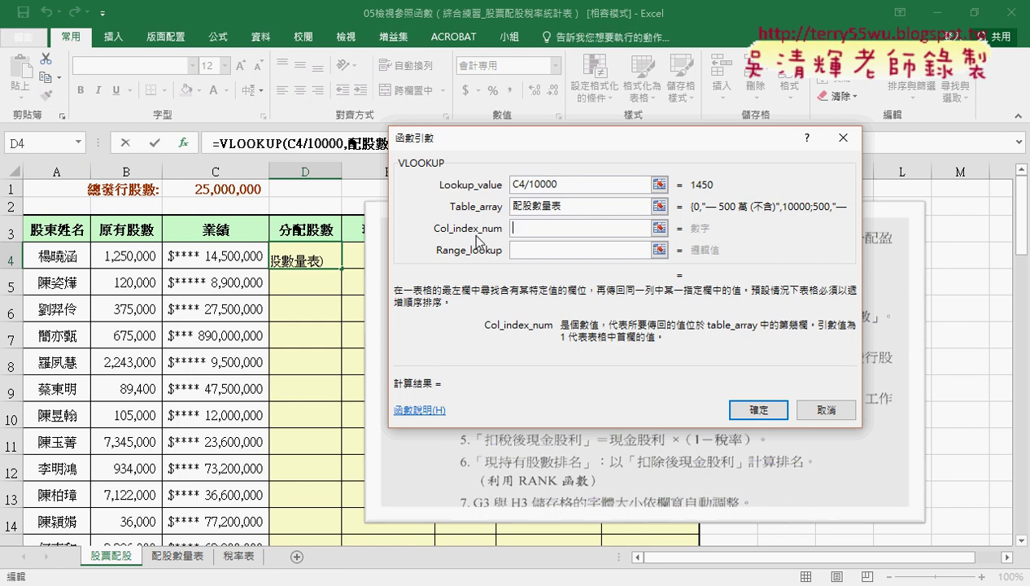
{"action": "left_click", "coordinate": [577, 208]}
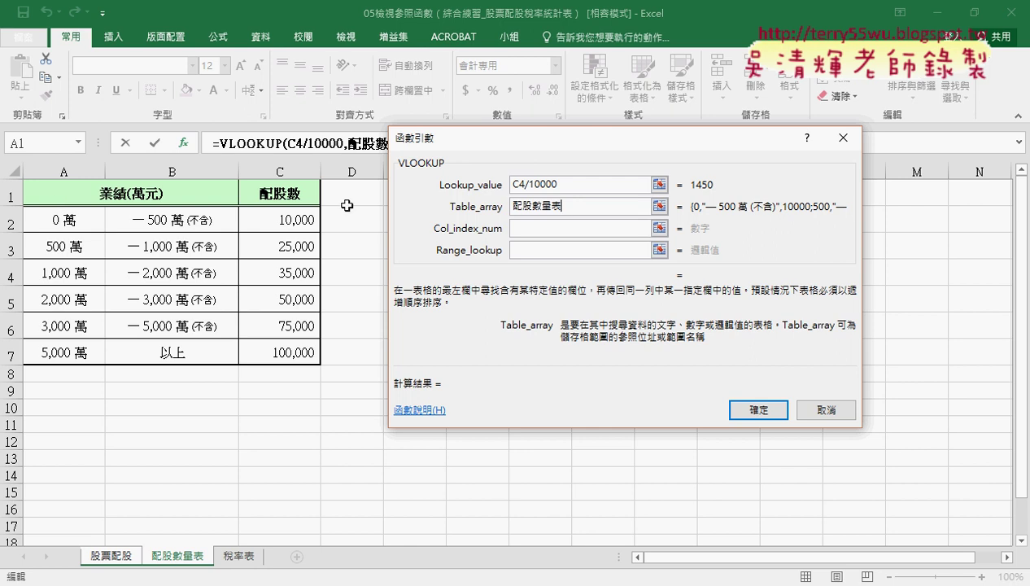
{"action": "left_click", "coordinate": [525, 229]}
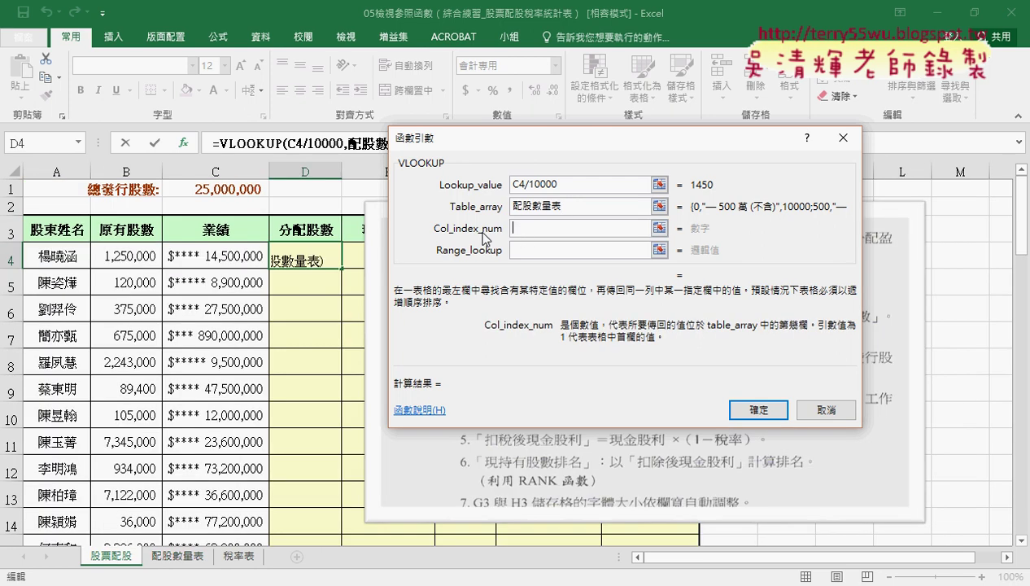
{"action": "left_click", "coordinate": [566, 205]}
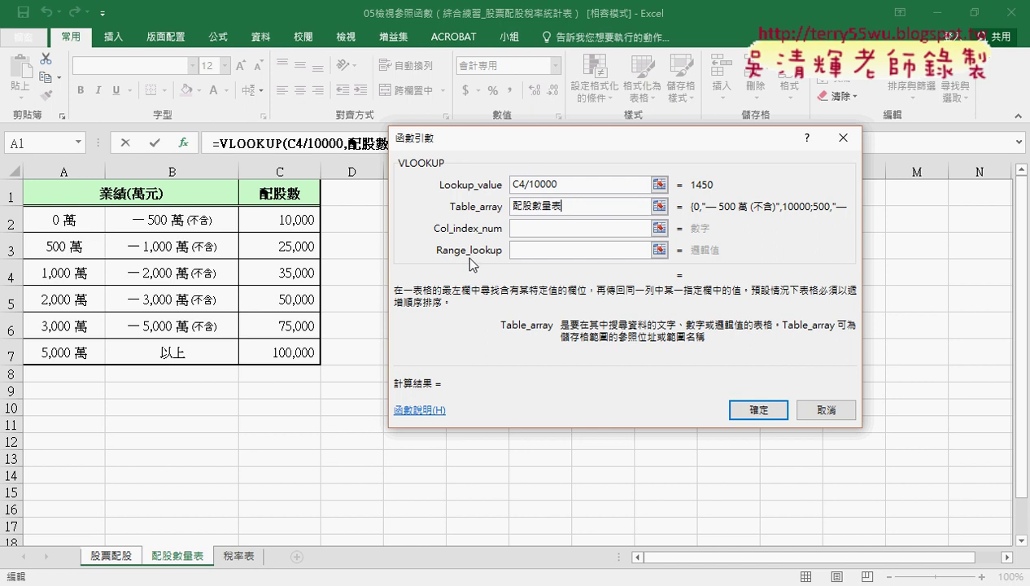
{"action": "left_click", "coordinate": [542, 228]}
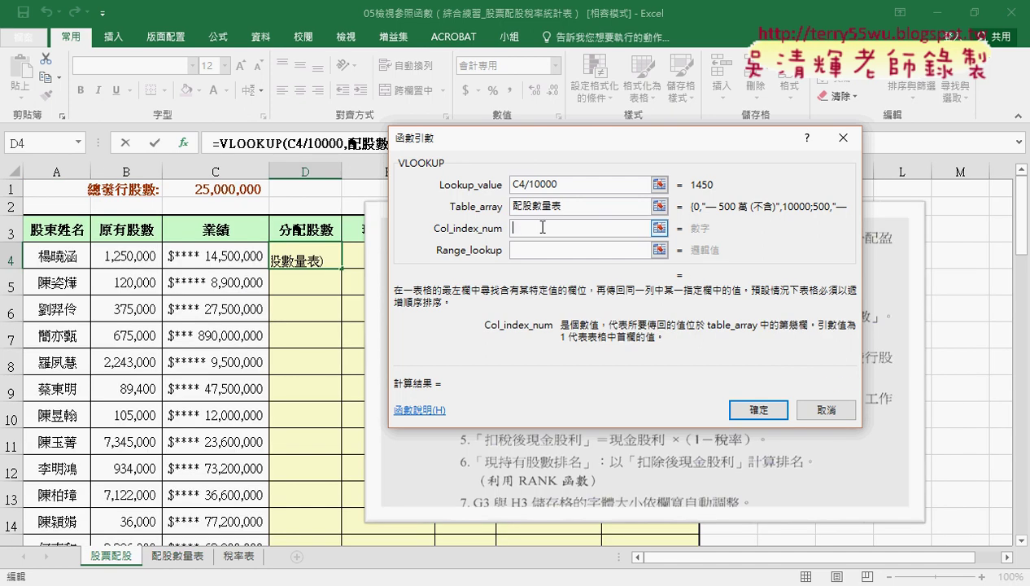
{"action": "type", "text": "3"}
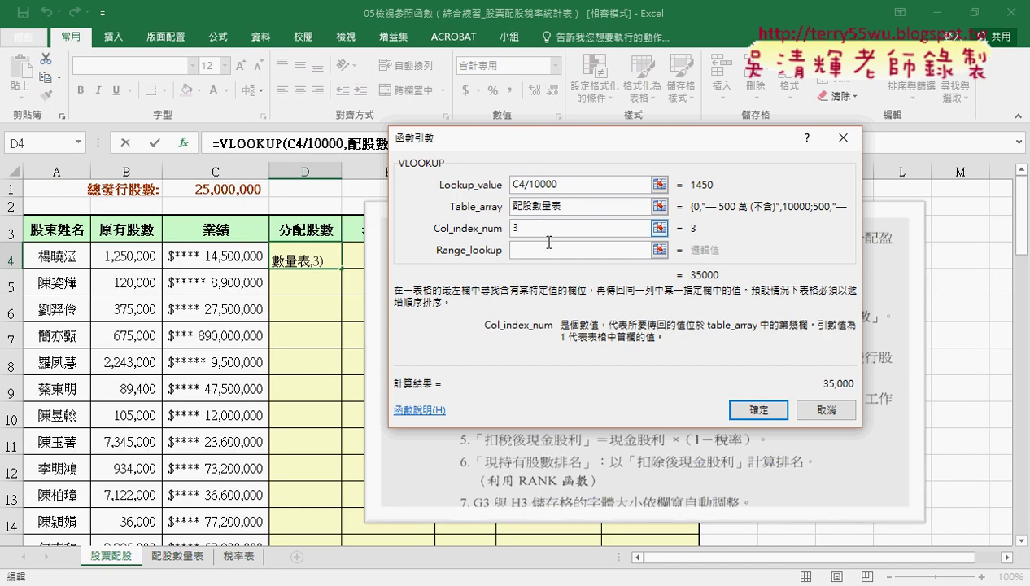
{"action": "left_click", "coordinate": [544, 249]}
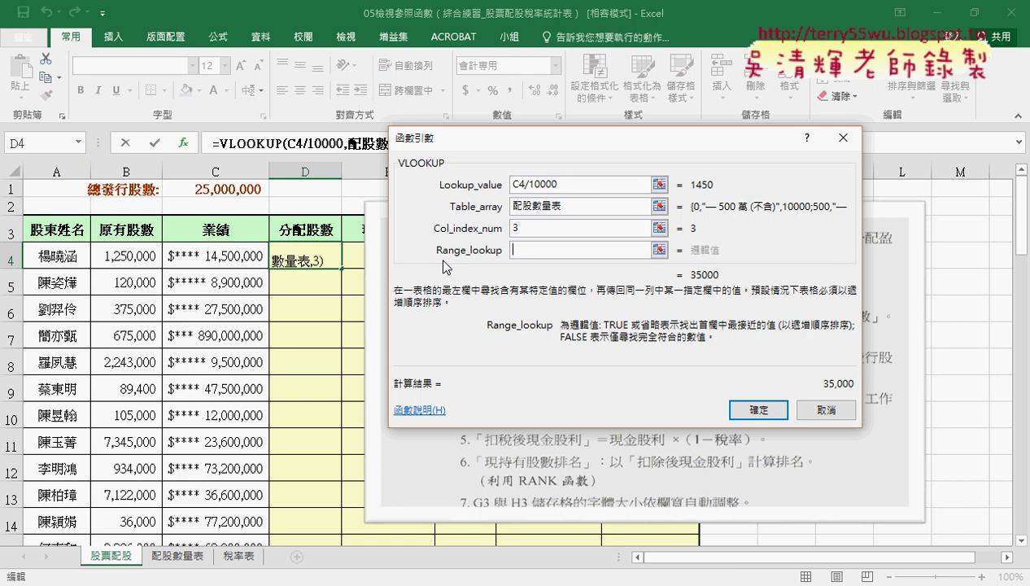
{"action": "left_click", "coordinate": [570, 200]}
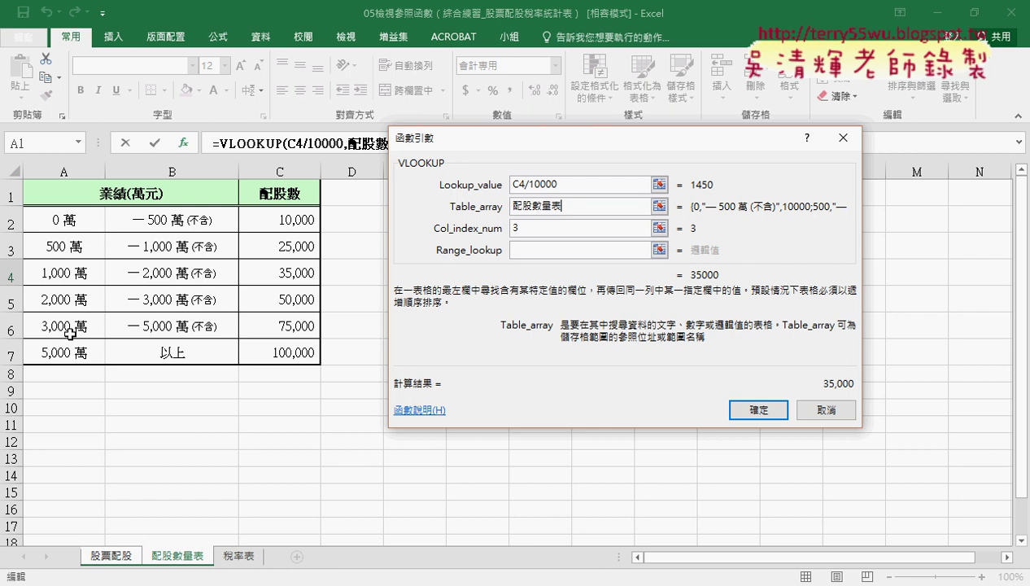
{"action": "left_click", "coordinate": [537, 251]}
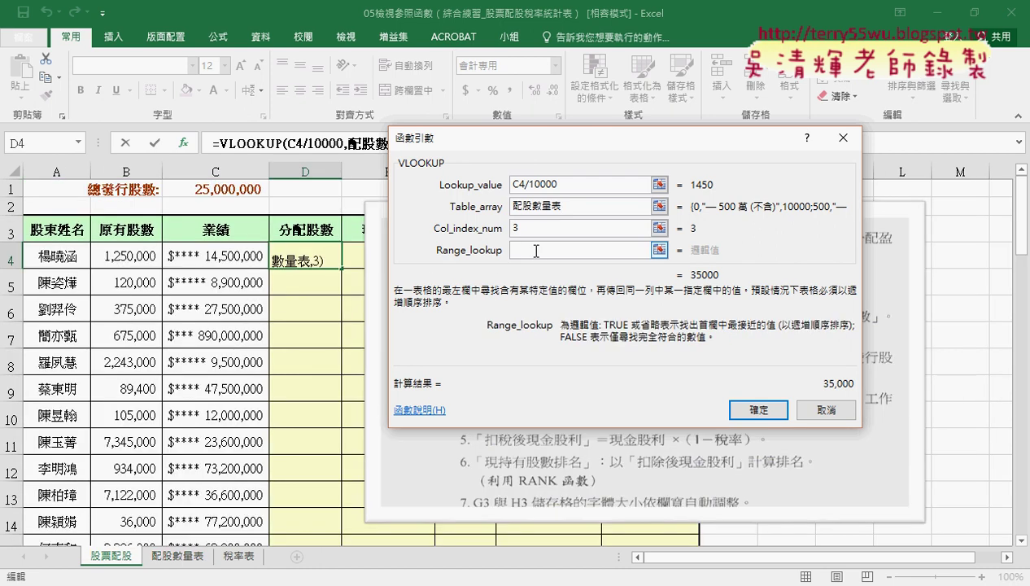
{"action": "type", "text": "1"}
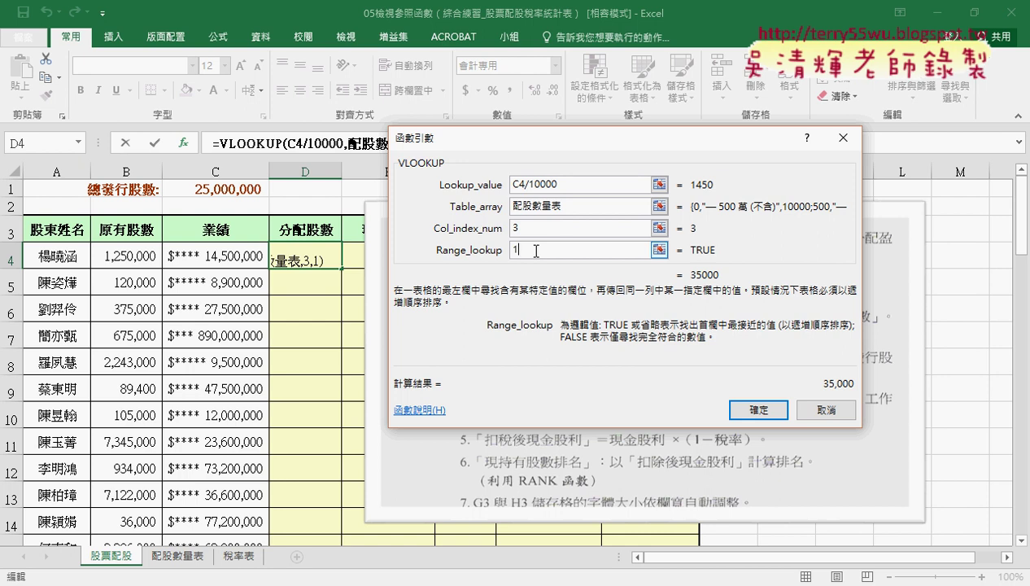
Step: Confirm D4's VLOOKUP and fill it down the 分配股數 column
{"action": "left_click", "coordinate": [736, 407]}
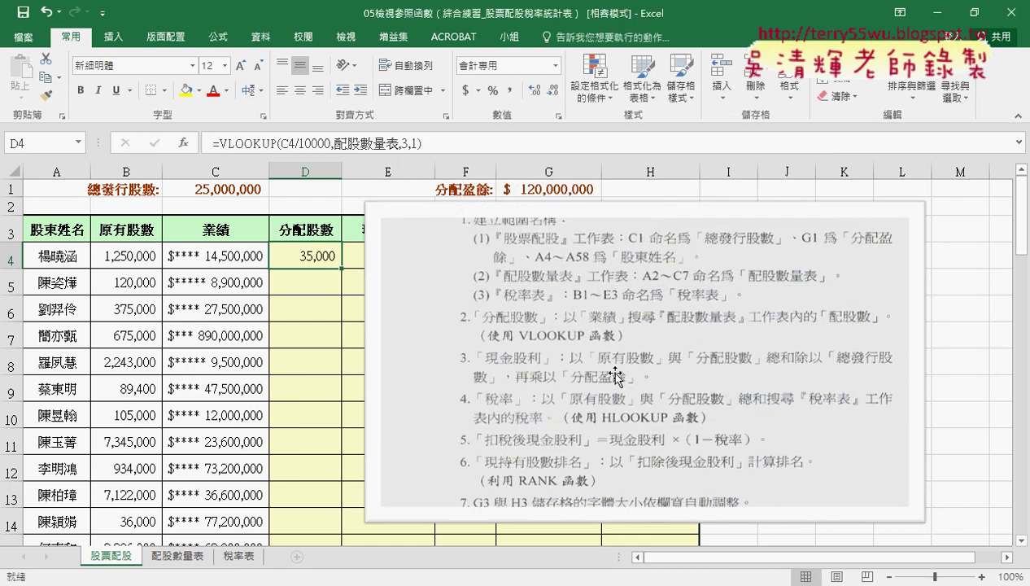
{"action": "double_click", "coordinate": [343, 267]}
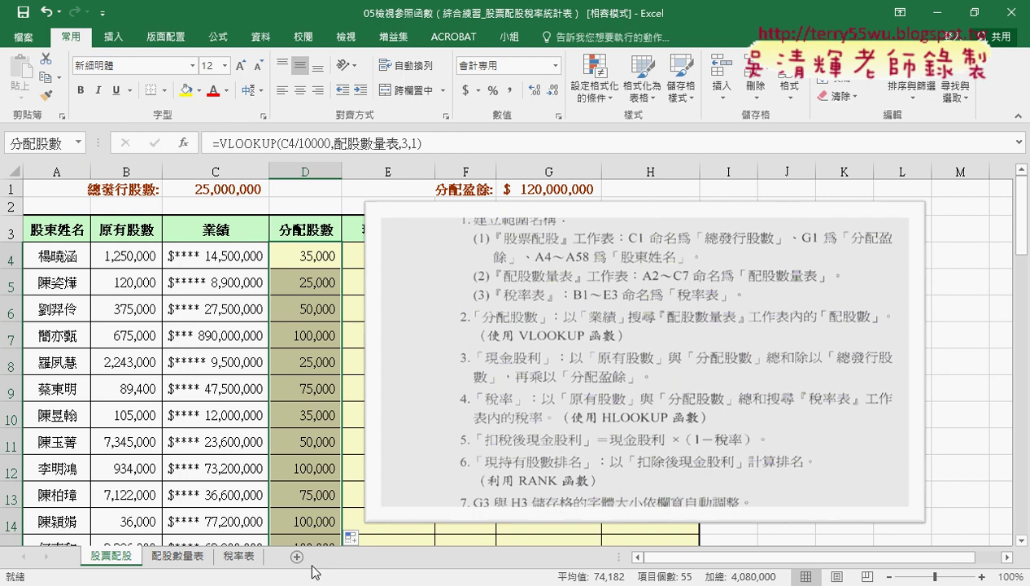
{"action": "left_click", "coordinate": [325, 258]}
Step: Replace C4 with the named range 業績 in D4's lookup value and confirm
{"action": "left_click", "coordinate": [259, 144]}
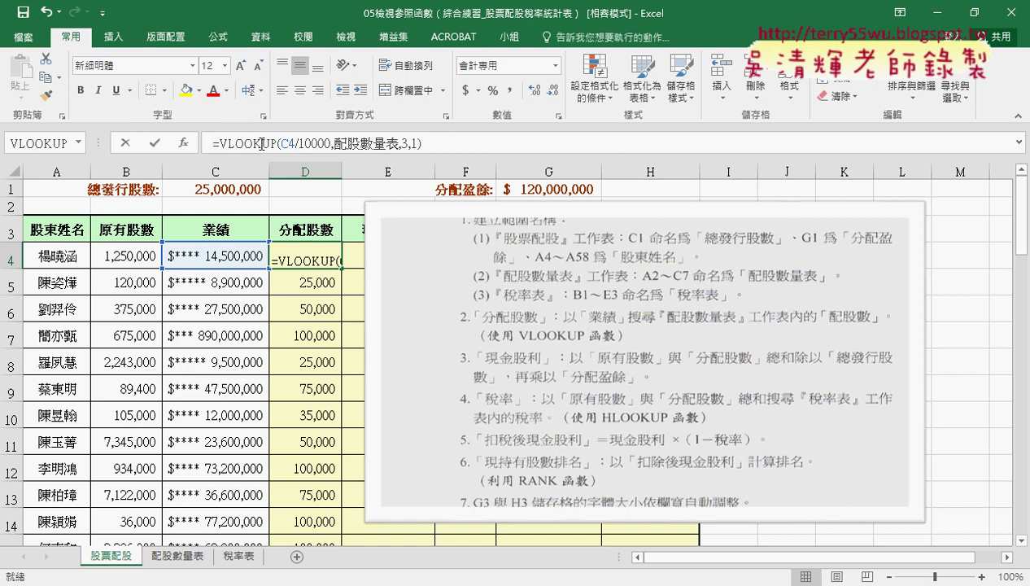
{"action": "left_click", "coordinate": [184, 142]}
{"action": "left_click", "coordinate": [515, 184]}
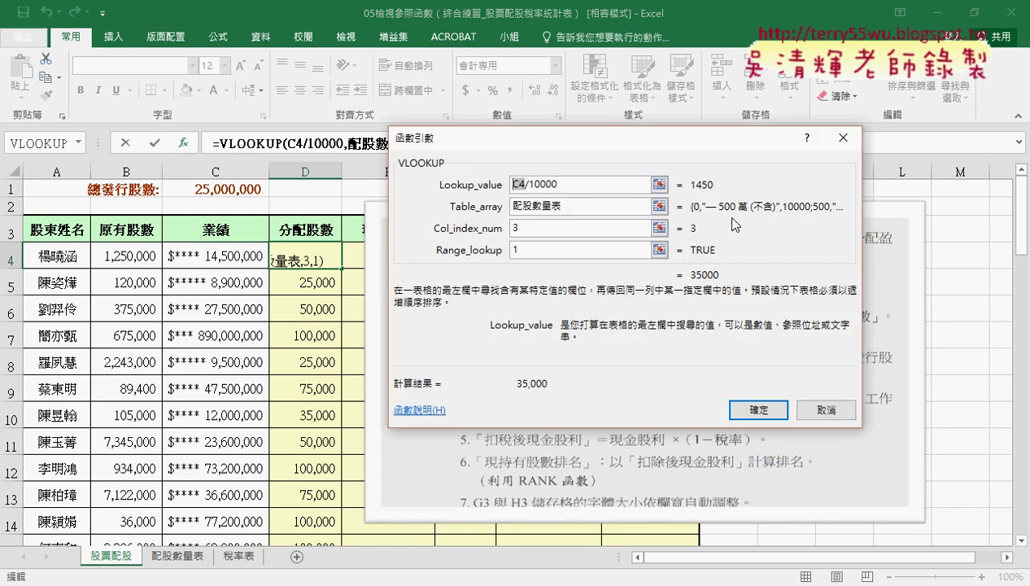
{"action": "key", "text": "Delete"}
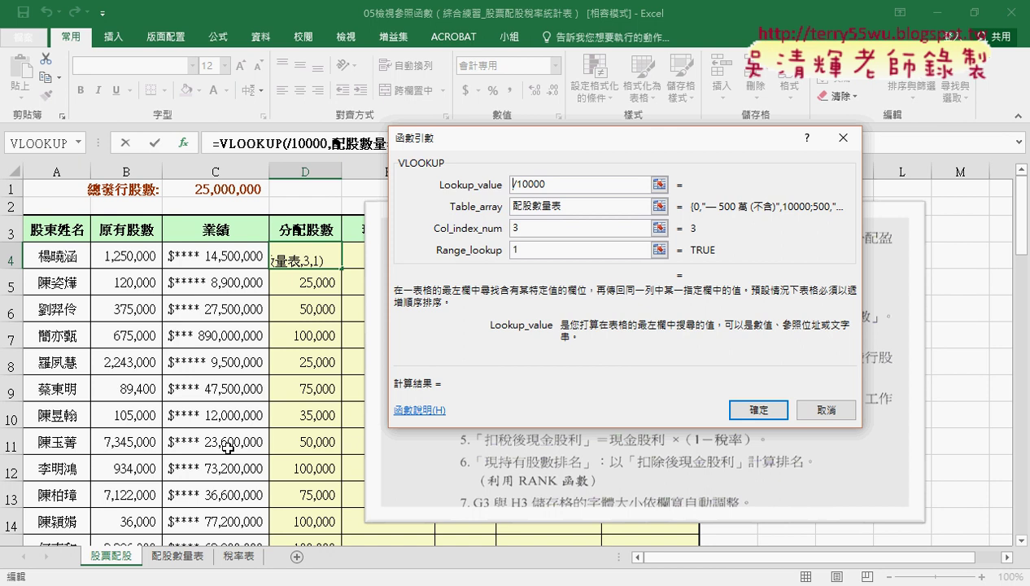
{"action": "key", "text": "F3"}
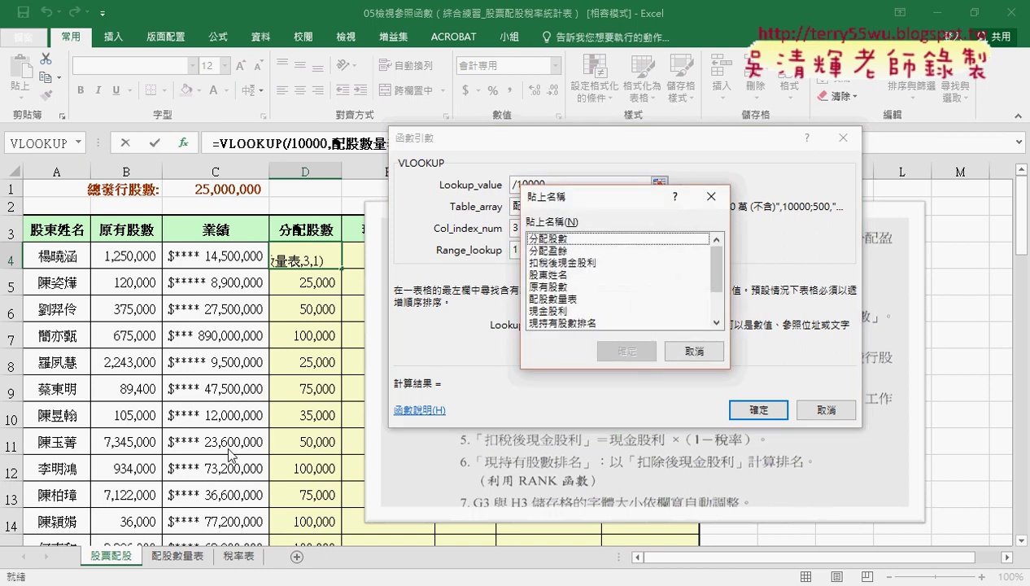
{"action": "left_click_drag", "start_coordinate": [716, 288], "coordinate": [715, 321]}
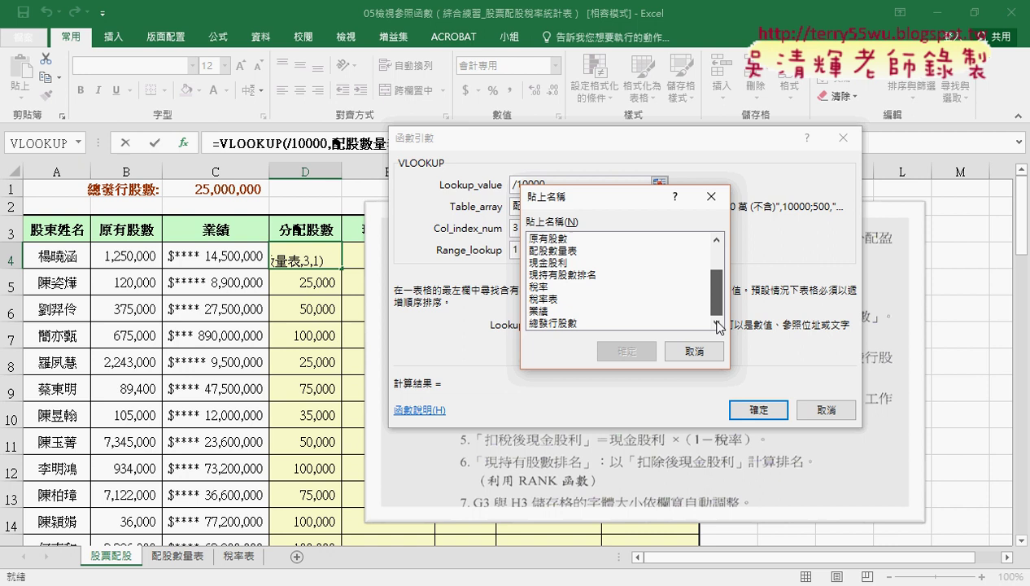
{"action": "double_click", "coordinate": [552, 314]}
{"action": "left_click_drag", "start_coordinate": [563, 184], "coordinate": [511, 185]}
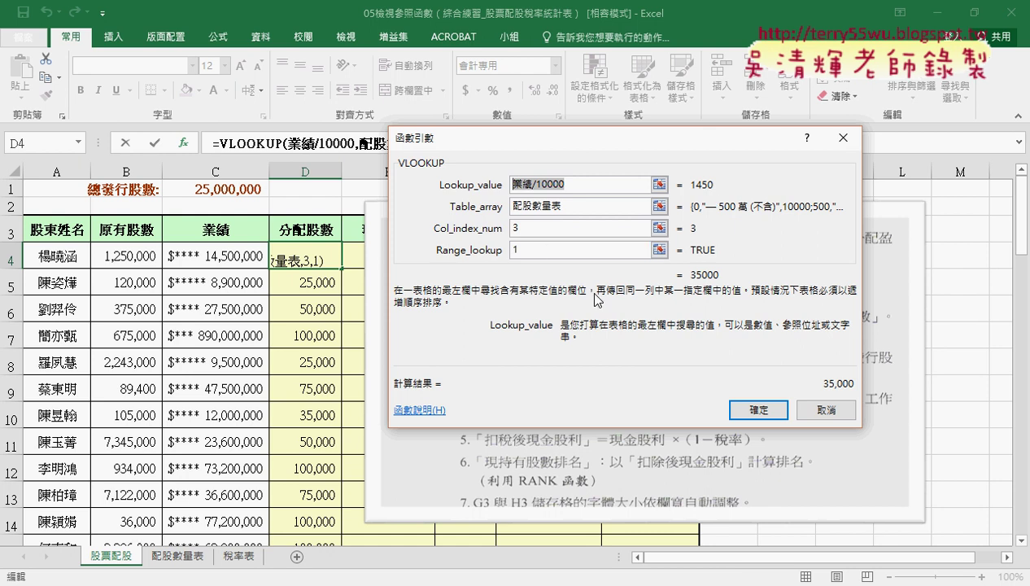
{"action": "left_click", "coordinate": [759, 410]}
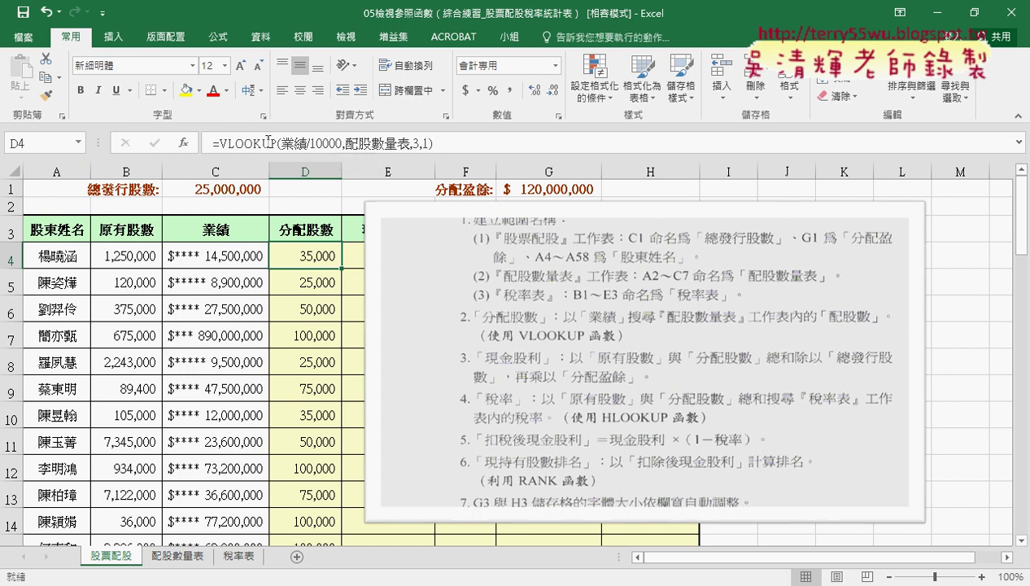
Step: Move the instruction picture off column E and ink =, +, bracket and ÷ on its rule
{"action": "mouse_move", "coordinate": [486, 312]}
{"action": "left_mouse_down"}
{"action": "mouse_move", "coordinate": [570, 315]}
{"action": "mouse_move", "coordinate": [562, 319]}
{"action": "left_mouse_up"}
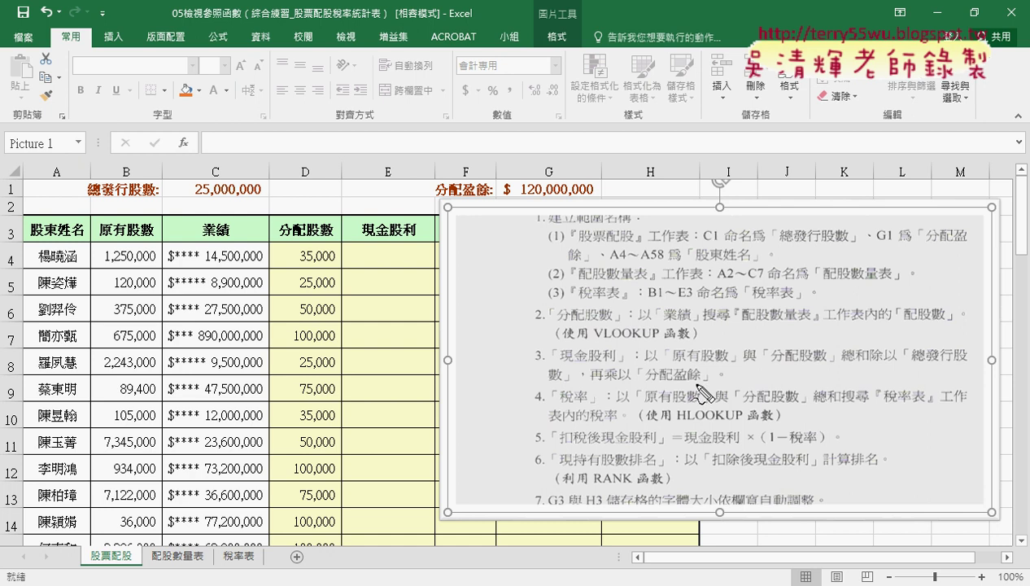
{"action": "left_click_drag", "start_coordinate": [622, 354], "coordinate": [661, 373]}
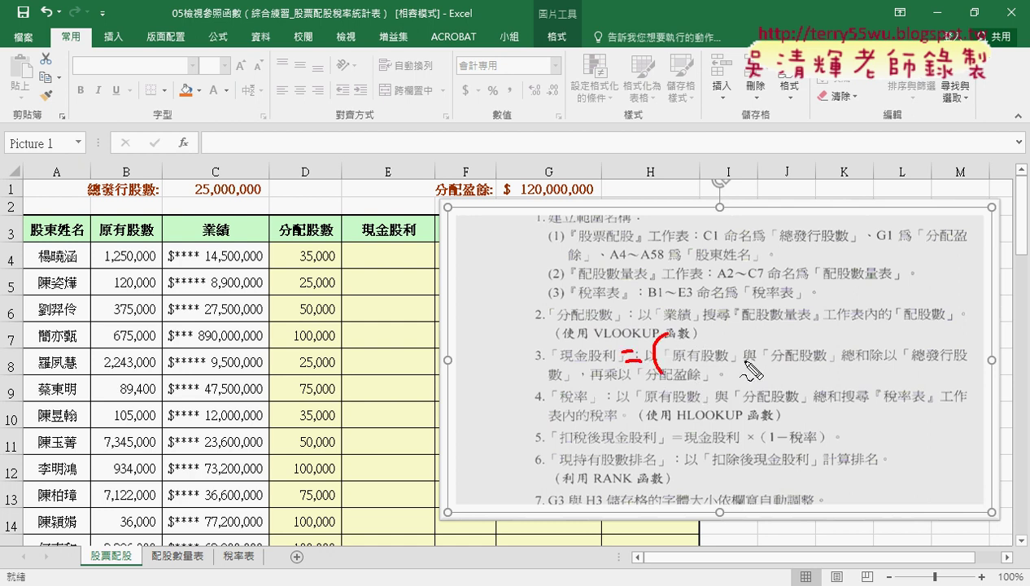
{"action": "mouse_move", "coordinate": [735, 356]}
{"action": "left_mouse_down"}
{"action": "mouse_move", "coordinate": [757, 355]}
{"action": "mouse_move", "coordinate": [747, 373]}
{"action": "left_mouse_up"}
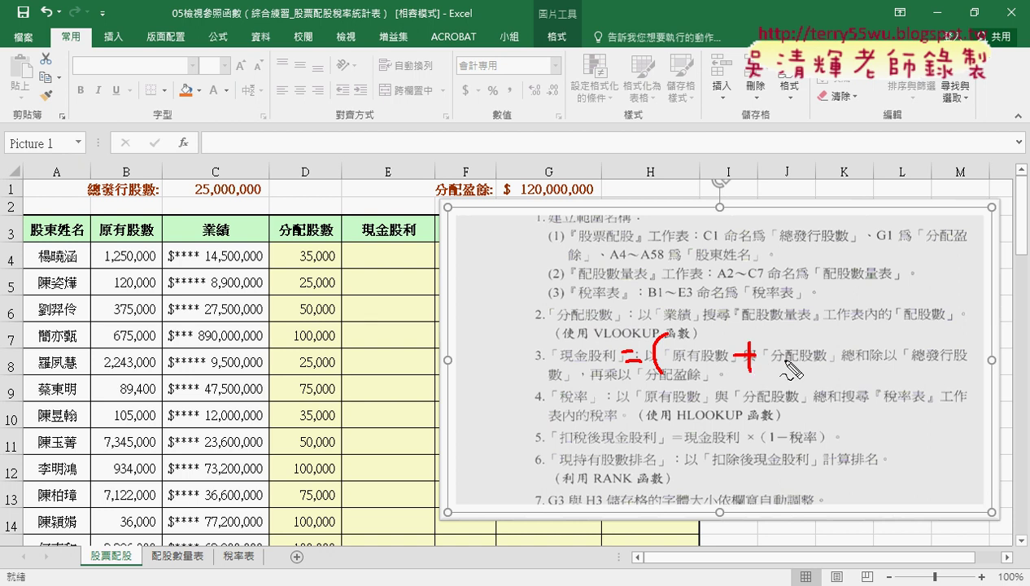
{"action": "left_click_drag", "start_coordinate": [825, 329], "coordinate": [831, 375]}
{"action": "left_click_drag", "start_coordinate": [907, 315], "coordinate": [869, 378]}
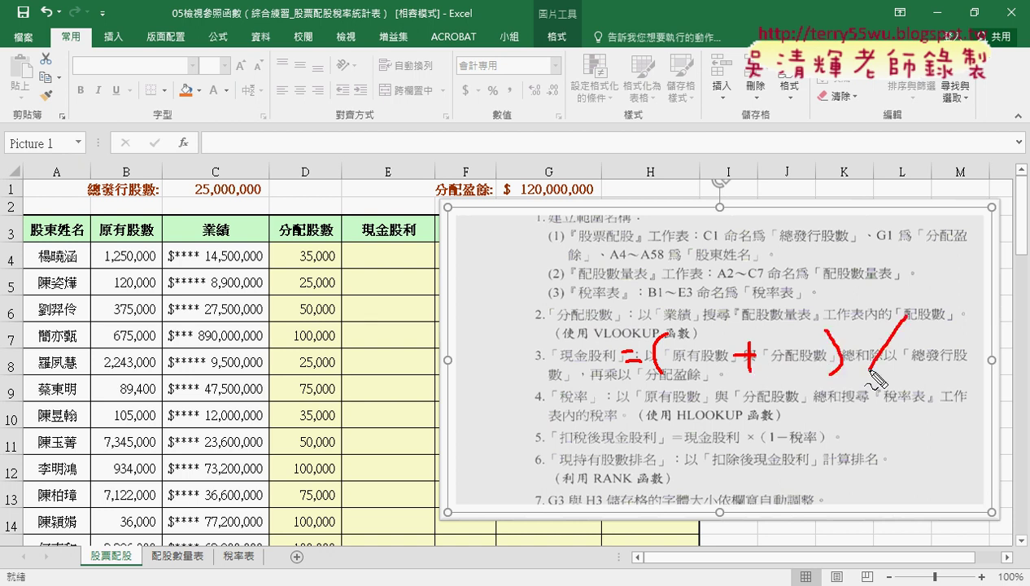
Step: Underline the share terms and 分配盈餘, clear the ink, and select E4
{"action": "mouse_move", "coordinate": [613, 356]}
{"action": "left_mouse_down"}
{"action": "mouse_move", "coordinate": [615, 383]}
{"action": "mouse_move", "coordinate": [625, 370]}
{"action": "mouse_move", "coordinate": [602, 383]}
{"action": "mouse_move", "coordinate": [711, 358]}
{"action": "left_mouse_up"}
{"action": "left_click_drag", "start_coordinate": [773, 367], "coordinate": [819, 366]}
{"action": "left_click_drag", "start_coordinate": [913, 366], "coordinate": [968, 365]}
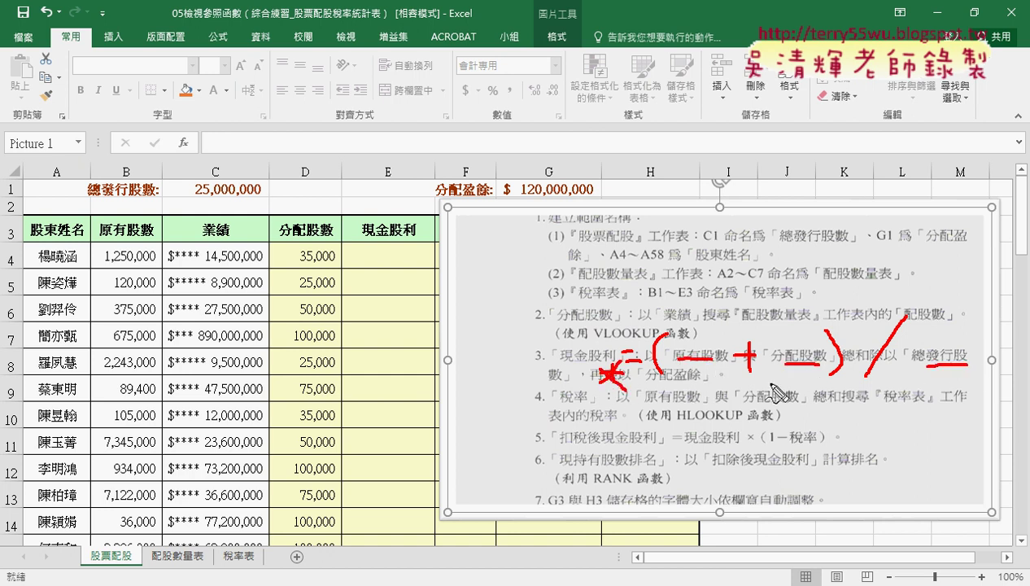
{"action": "left_click_drag", "start_coordinate": [654, 385], "coordinate": [706, 385]}
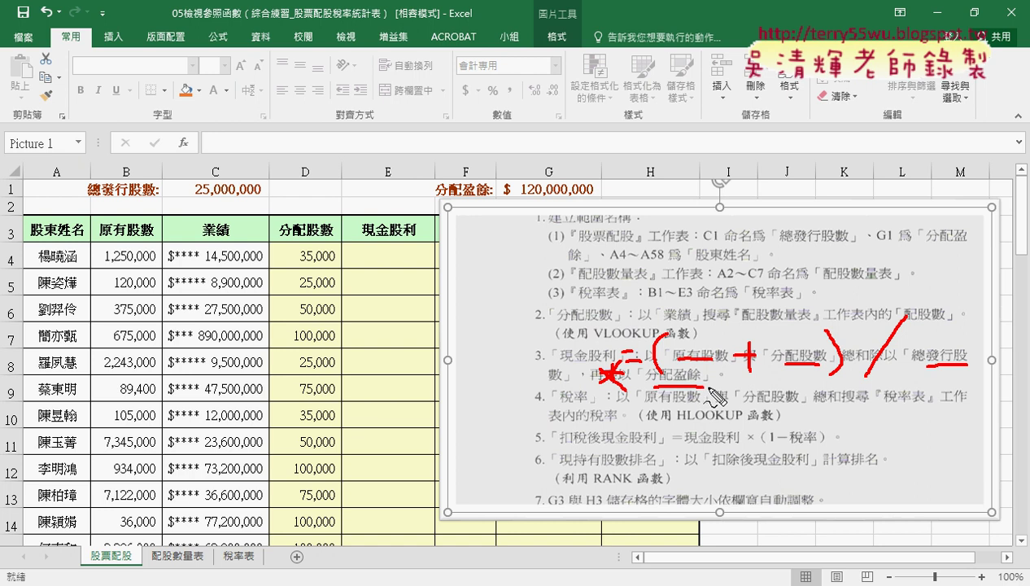
{"action": "key", "text": "Escape"}
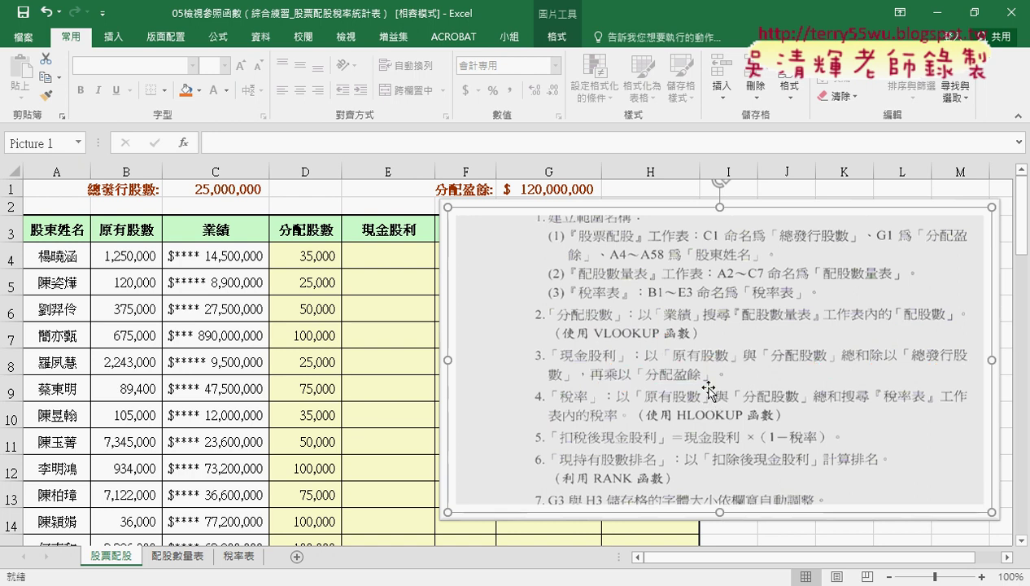
{"action": "left_click", "coordinate": [399, 257]}
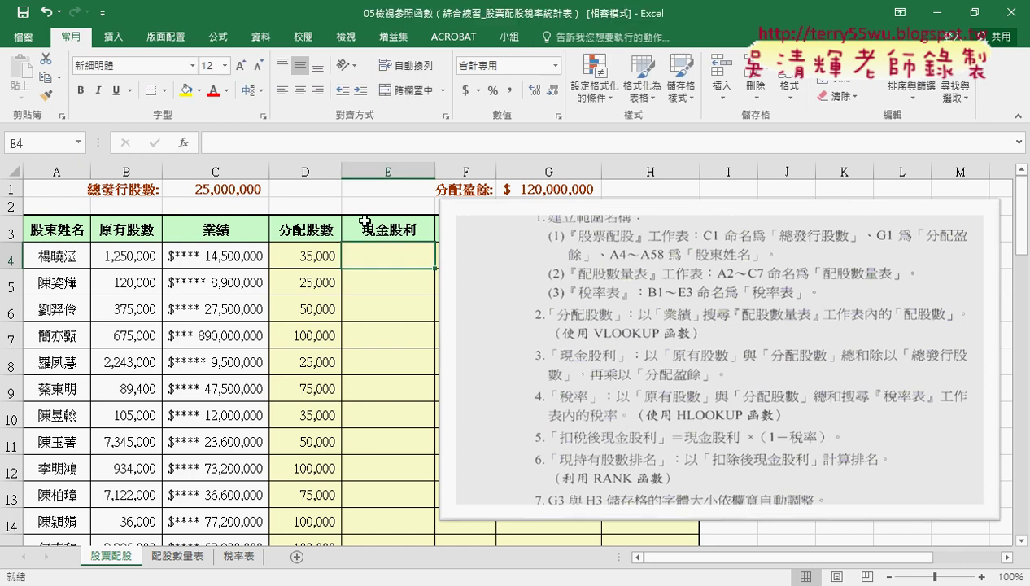
Step: Start E4's formula as =原有股數+分配股數 using pasted range names
{"action": "left_click", "coordinate": [257, 146]}
{"action": "type", "text": "="}
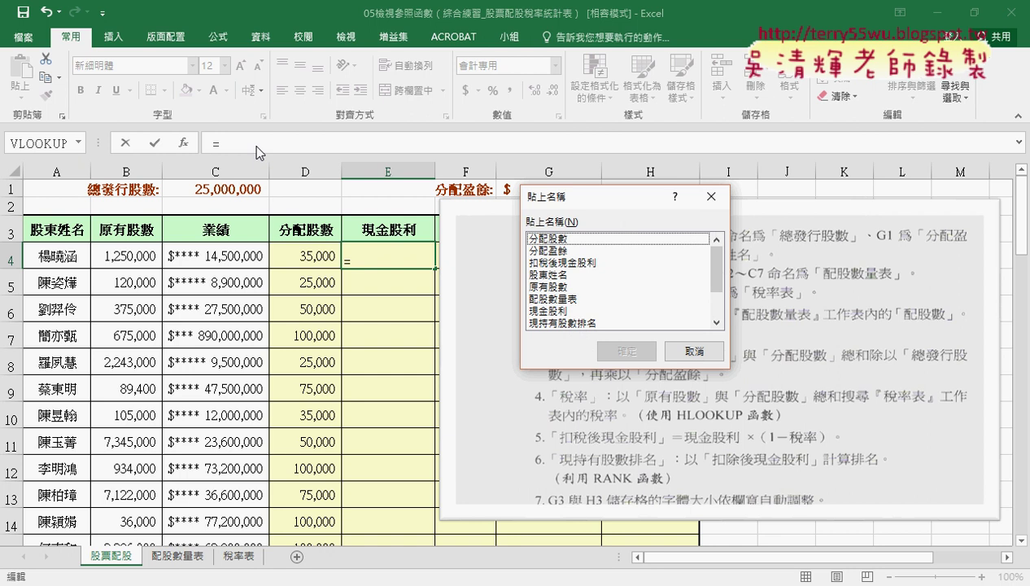
{"action": "left_click_drag", "start_coordinate": [596, 194], "coordinate": [236, 244]}
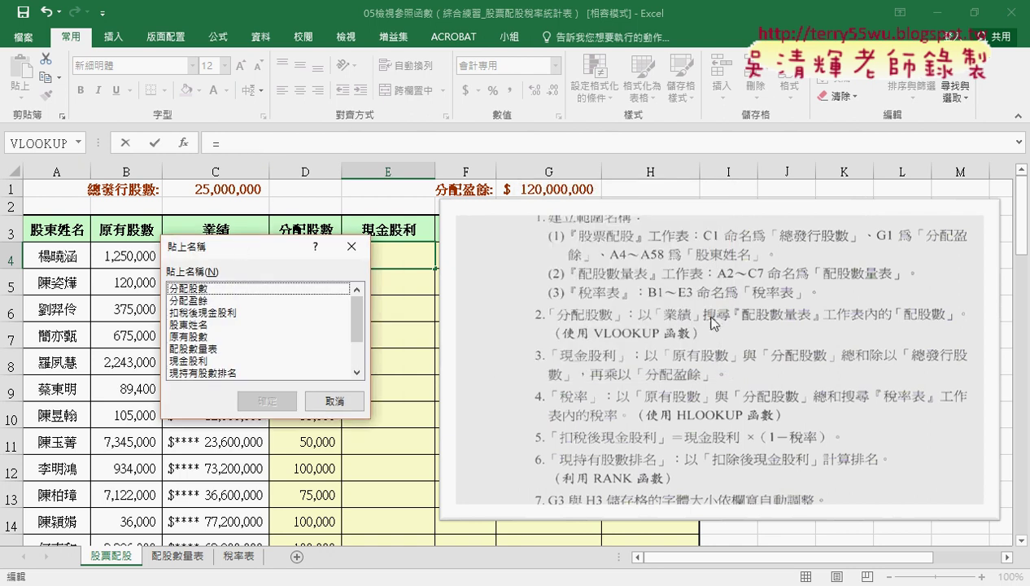
{"action": "left_click", "coordinate": [191, 337]}
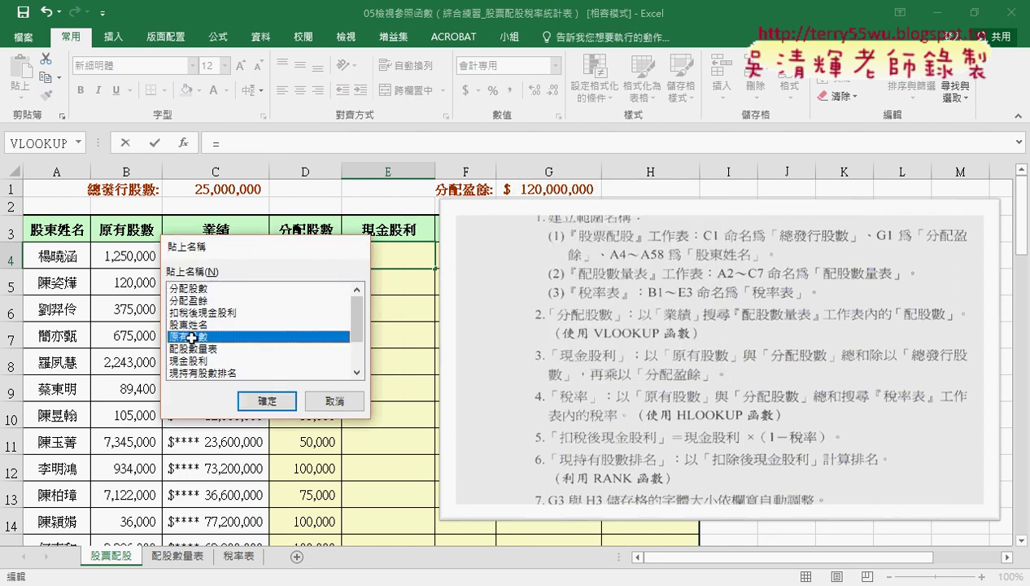
{"action": "double_click", "coordinate": [191, 337]}
{"action": "type", "text": "+"}
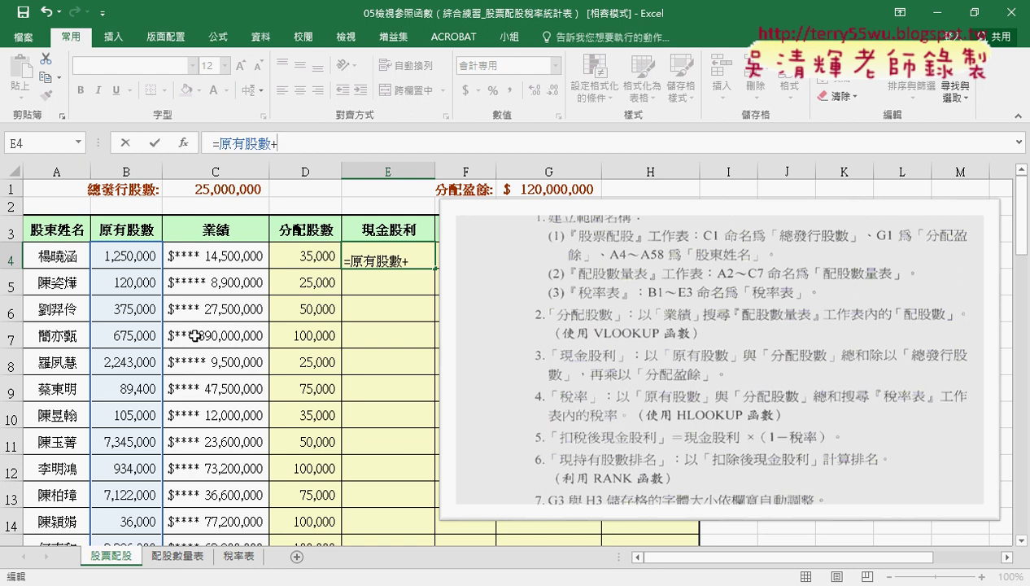
{"action": "key", "text": "F3"}
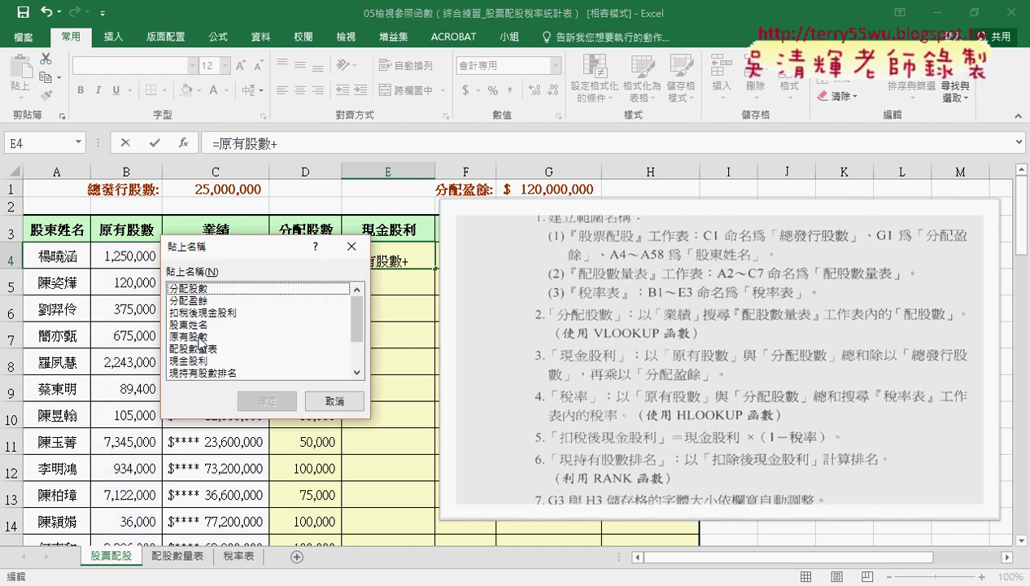
{"action": "double_click", "coordinate": [189, 288]}
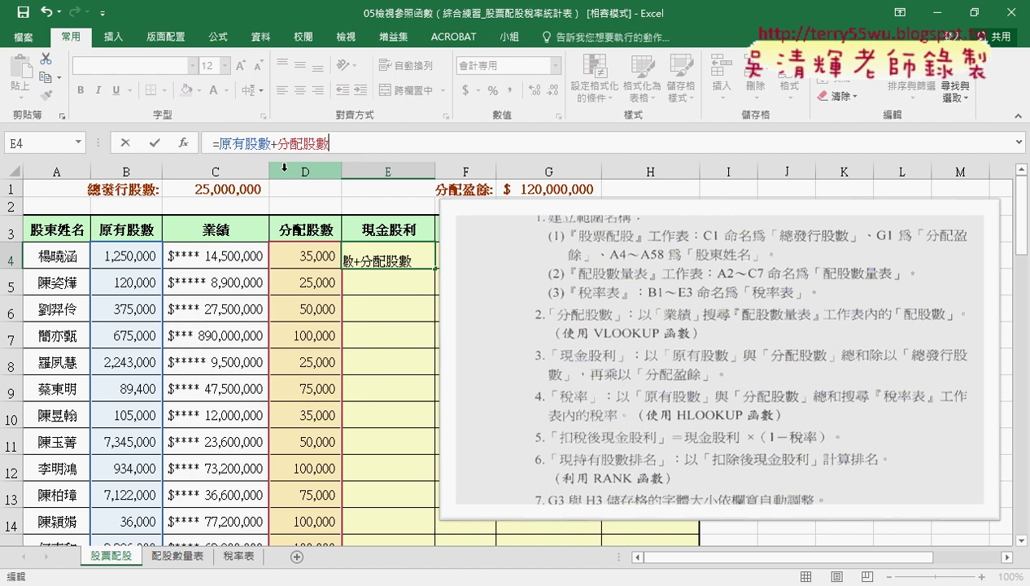
Step: Bracket the sum, divide by 總發行股數 and multiply by 分配盈餘
{"action": "left_click", "coordinate": [222, 142]}
{"action": "type", "text": "("}
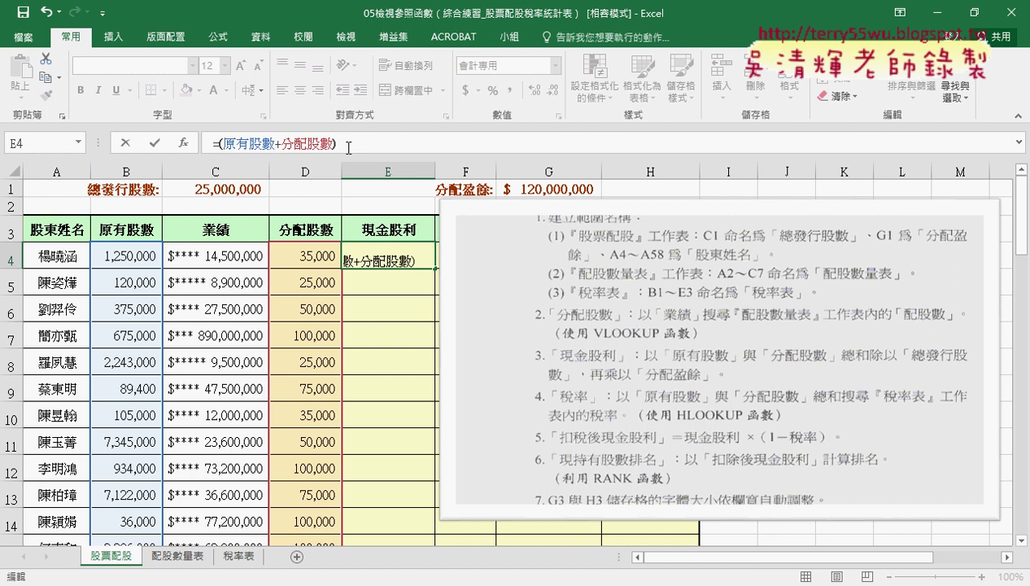
{"action": "type", "text": "/"}
{"action": "key", "text": "F3"}
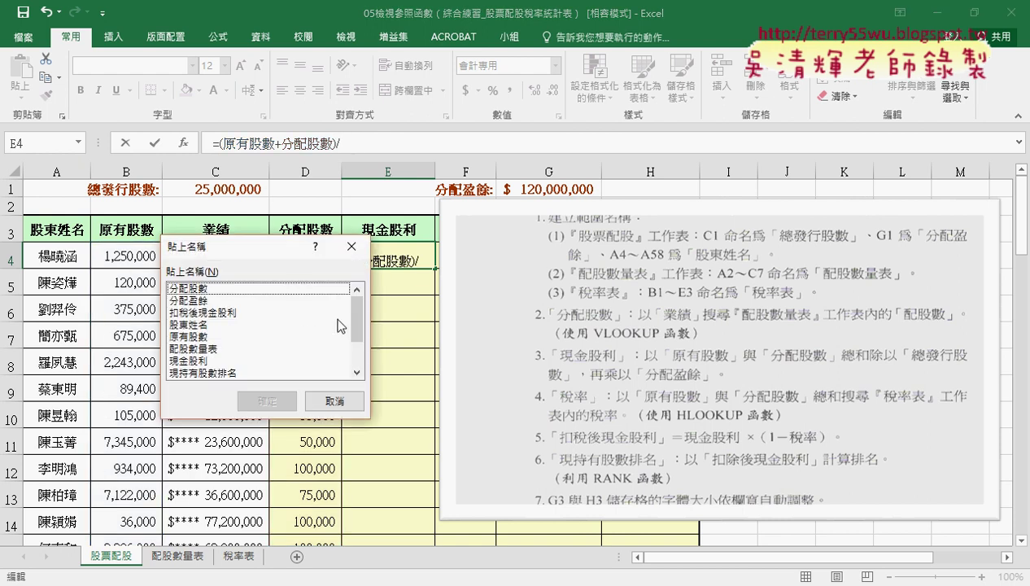
{"action": "left_click_drag", "start_coordinate": [352, 307], "coordinate": [354, 358]}
{"action": "double_click", "coordinate": [190, 373]}
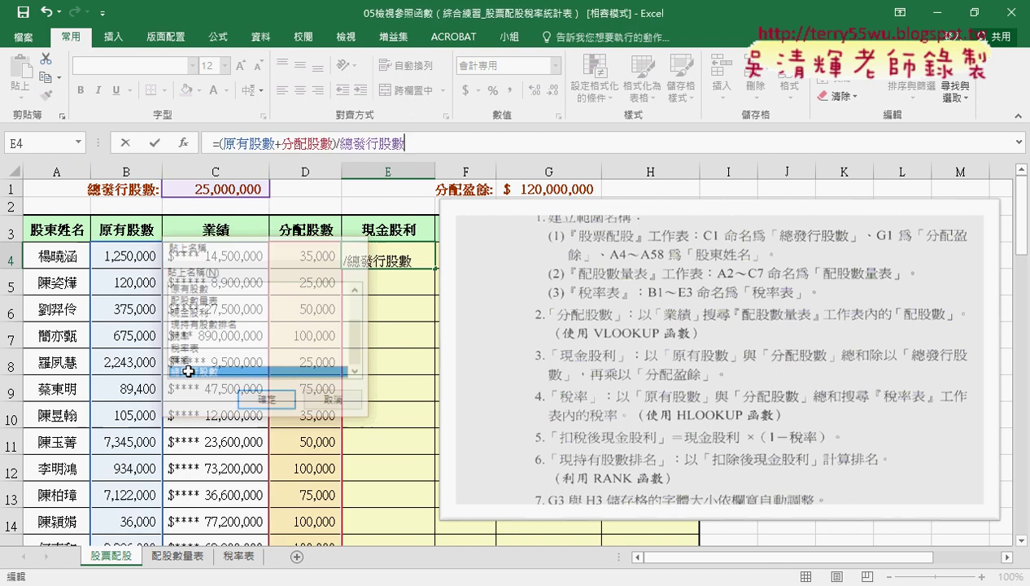
{"action": "type", "text": "*"}
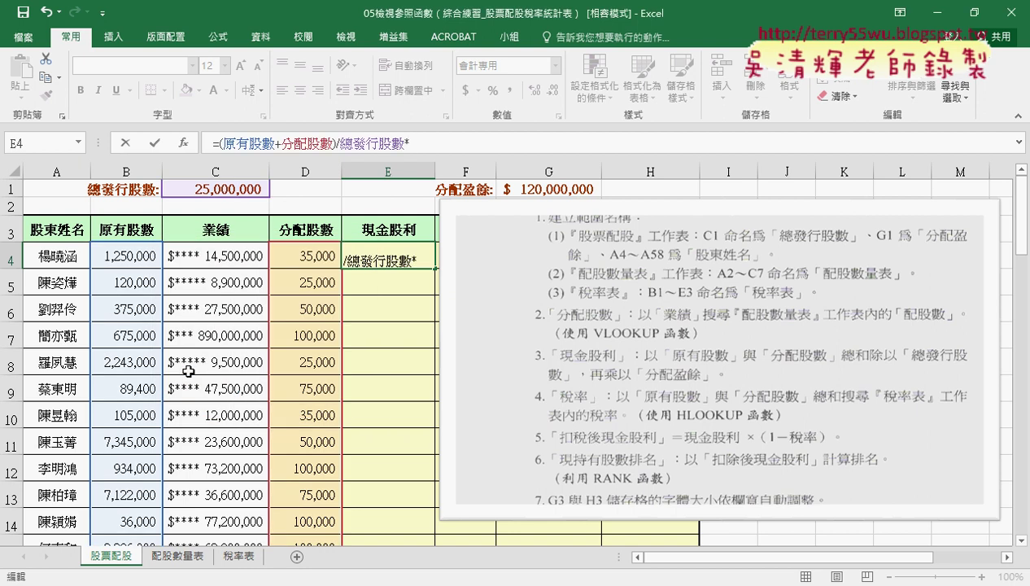
{"action": "key", "text": "F3"}
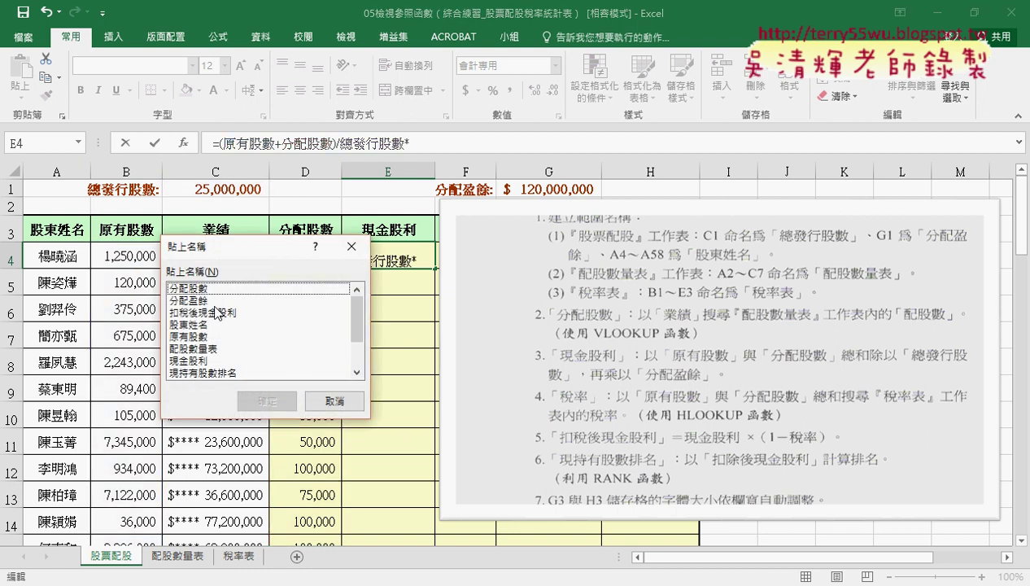
{"action": "double_click", "coordinate": [214, 300]}
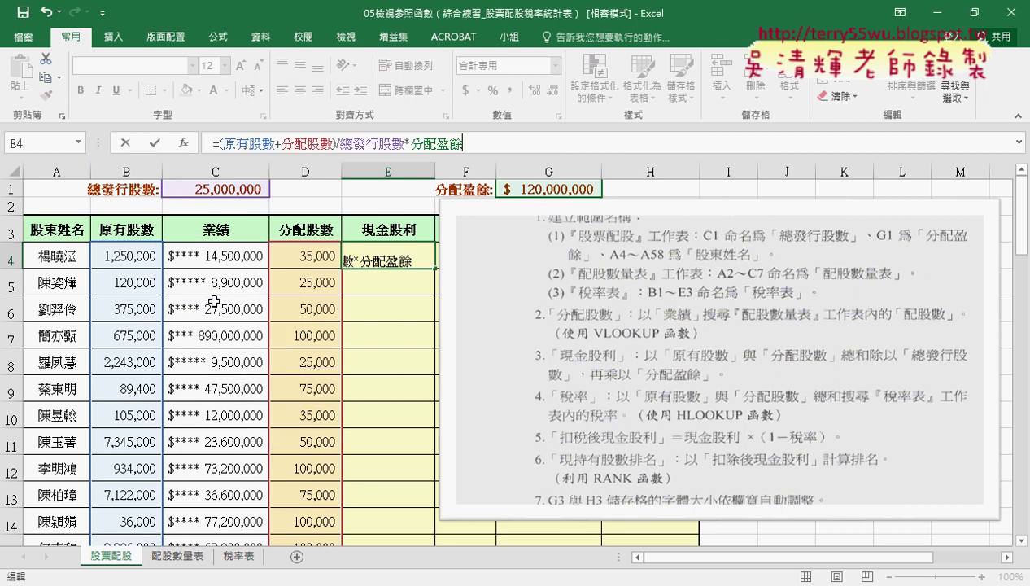
Step: Enter the formula, fill it down 現金股利, and shift the picture further right
{"action": "left_click", "coordinate": [157, 143]}
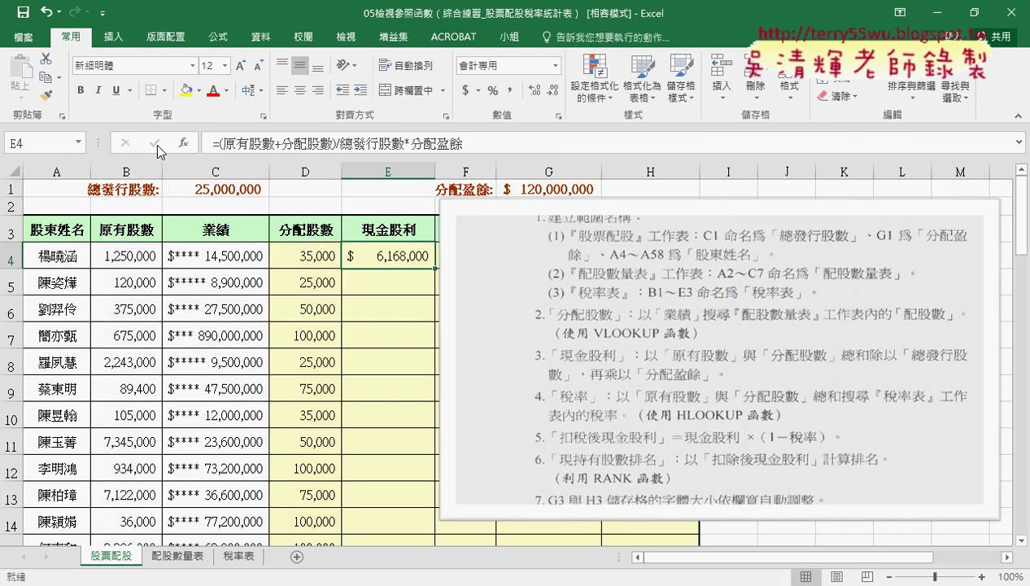
{"action": "double_click", "coordinate": [436, 268]}
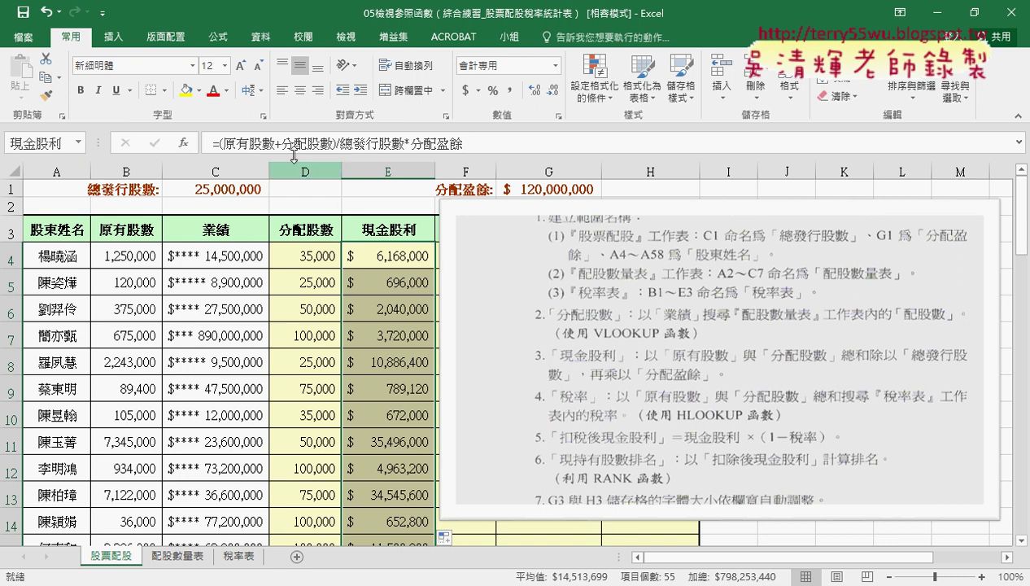
{"action": "left_click", "coordinate": [488, 146]}
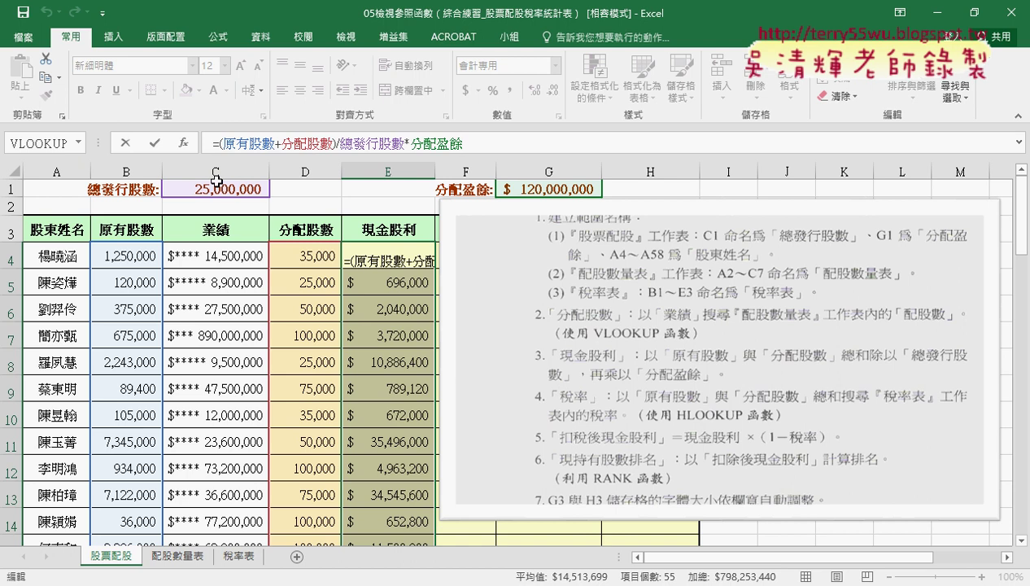
{"action": "left_click", "coordinate": [155, 142]}
{"action": "left_click_drag", "start_coordinate": [553, 313], "coordinate": [639, 332]}
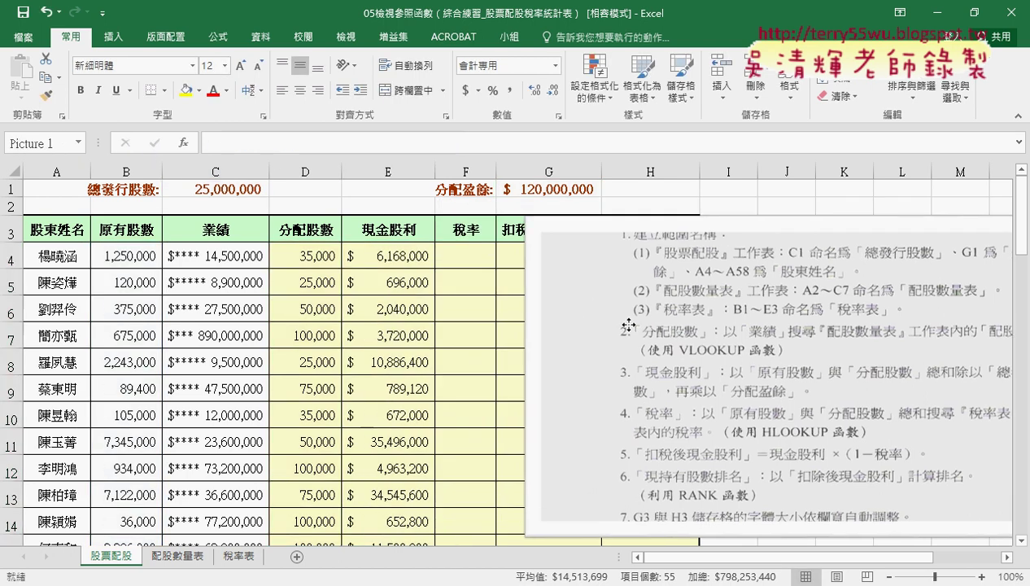
{"action": "left_click", "coordinate": [383, 244]}
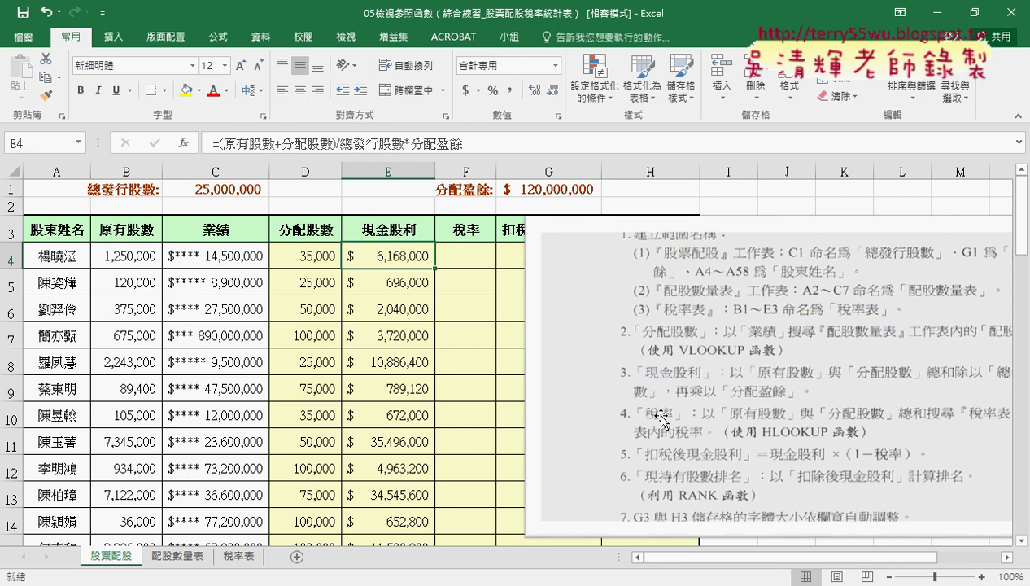
{"action": "left_click", "coordinate": [236, 556]}
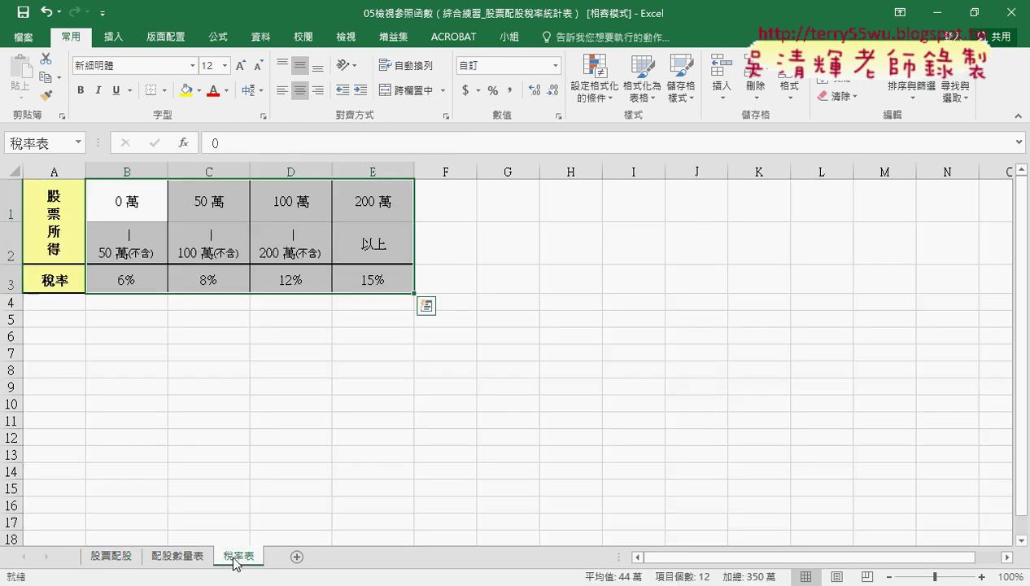
{"action": "left_click_drag", "start_coordinate": [112, 197], "coordinate": [366, 200]}
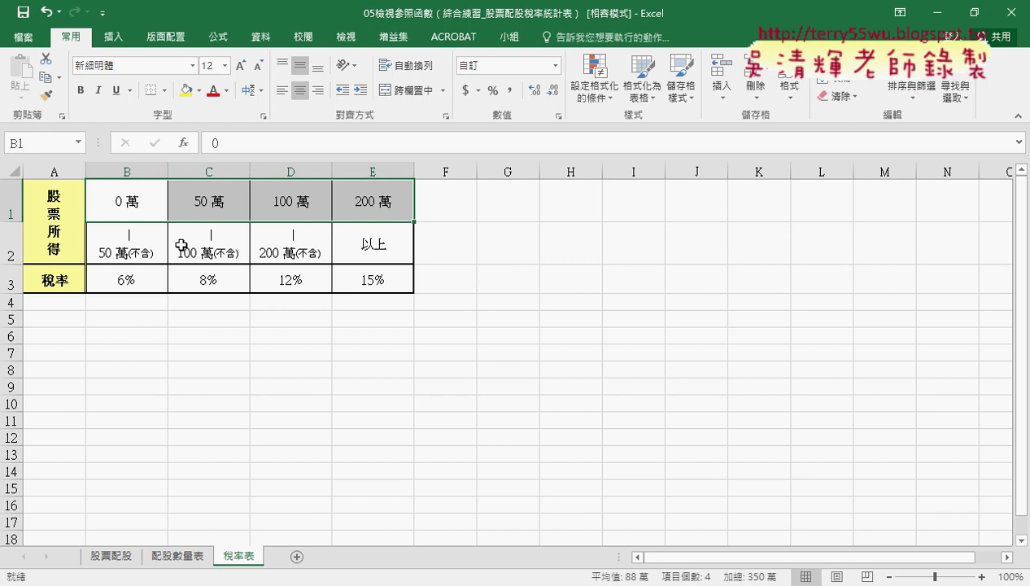
{"action": "left_click_drag", "start_coordinate": [131, 242], "coordinate": [371, 241]}
{"action": "left_click_drag", "start_coordinate": [122, 200], "coordinate": [363, 201]}
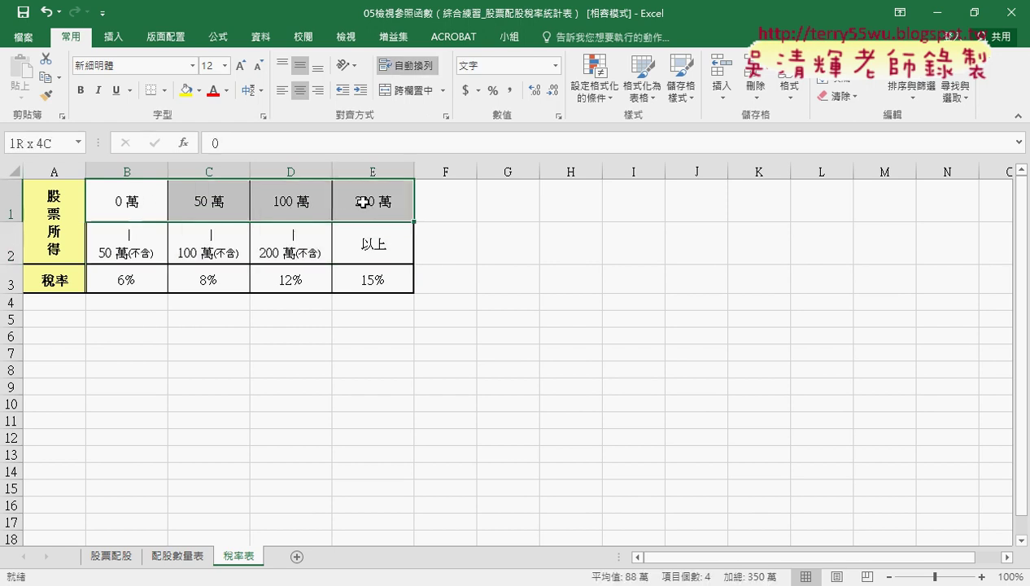
{"action": "left_click_drag", "start_coordinate": [115, 283], "coordinate": [391, 282]}
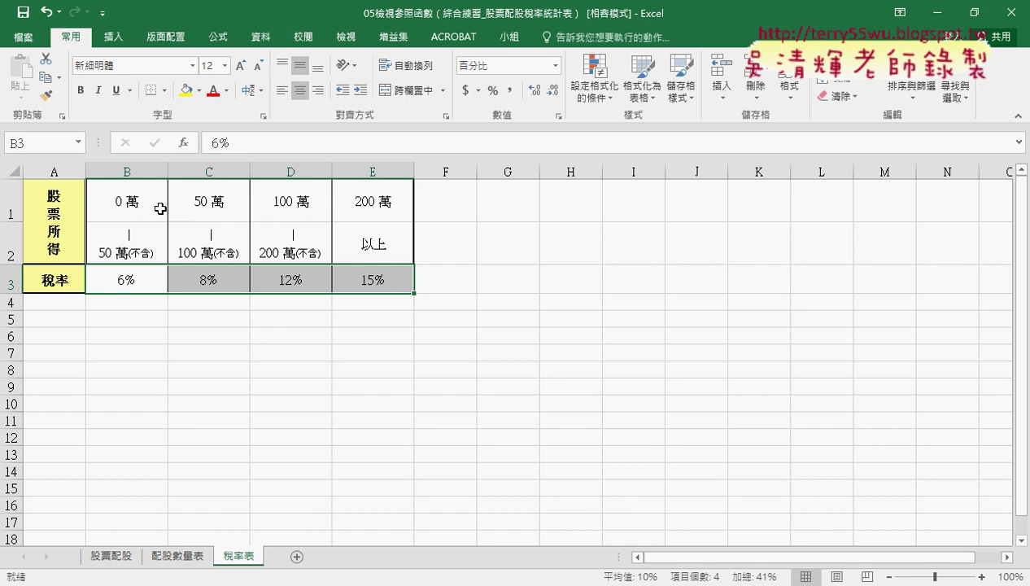
{"action": "left_click_drag", "start_coordinate": [155, 202], "coordinate": [369, 210]}
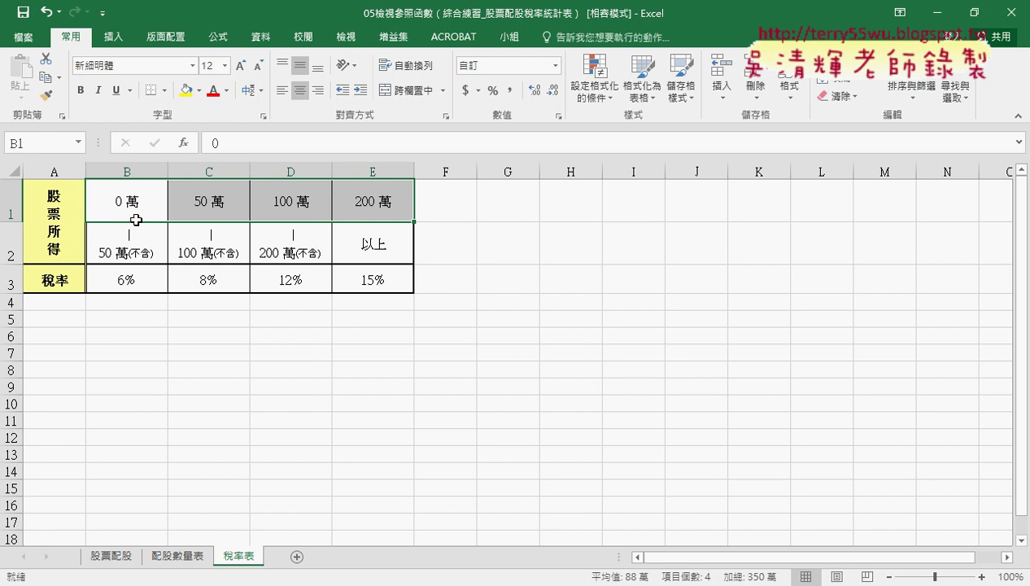
{"action": "left_click_drag", "start_coordinate": [131, 214], "coordinate": [137, 242]}
{"action": "left_click_drag", "start_coordinate": [207, 204], "coordinate": [211, 232]}
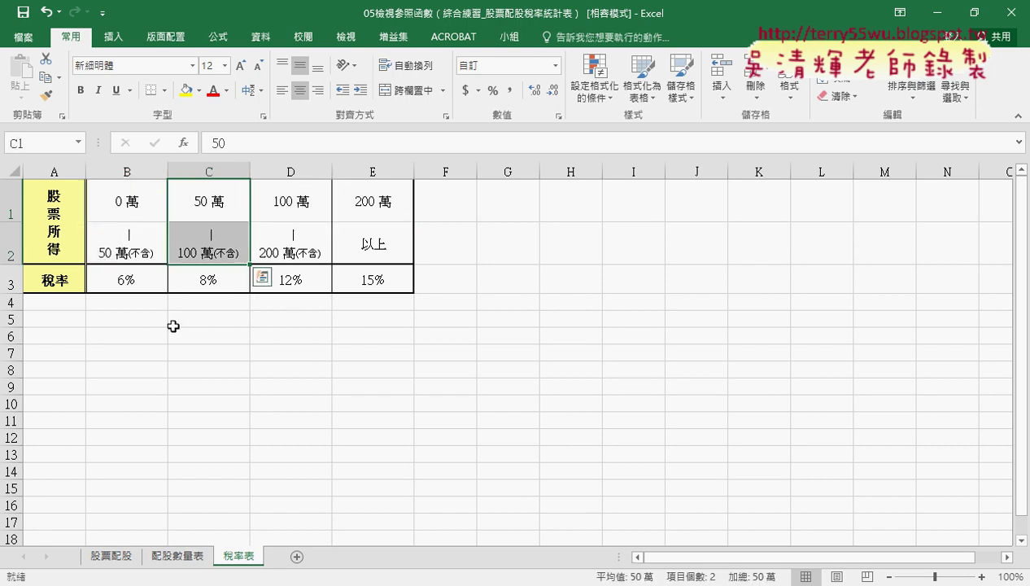
{"action": "left_click_drag", "start_coordinate": [126, 279], "coordinate": [370, 285]}
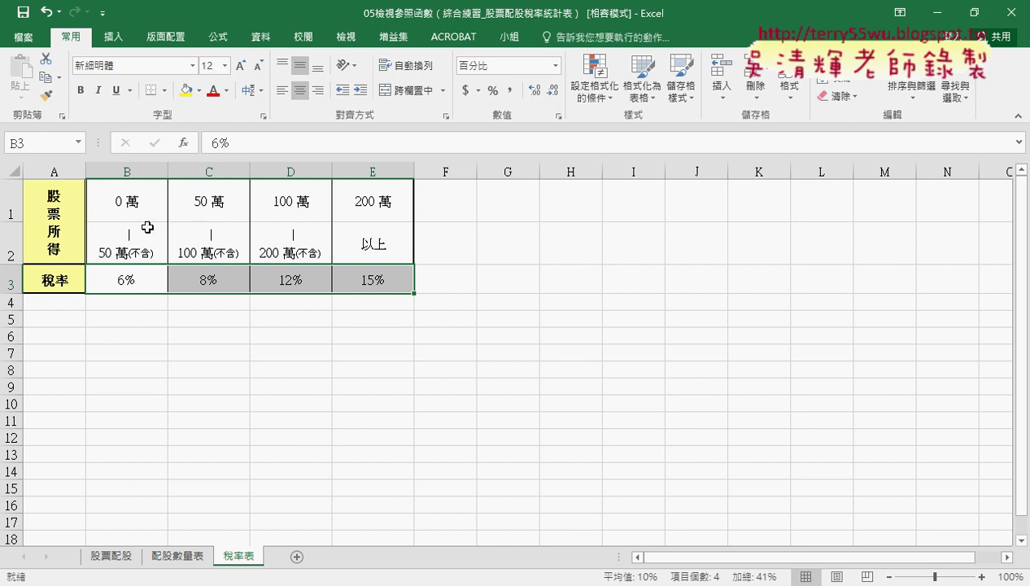
{"action": "left_click_drag", "start_coordinate": [145, 213], "coordinate": [144, 240]}
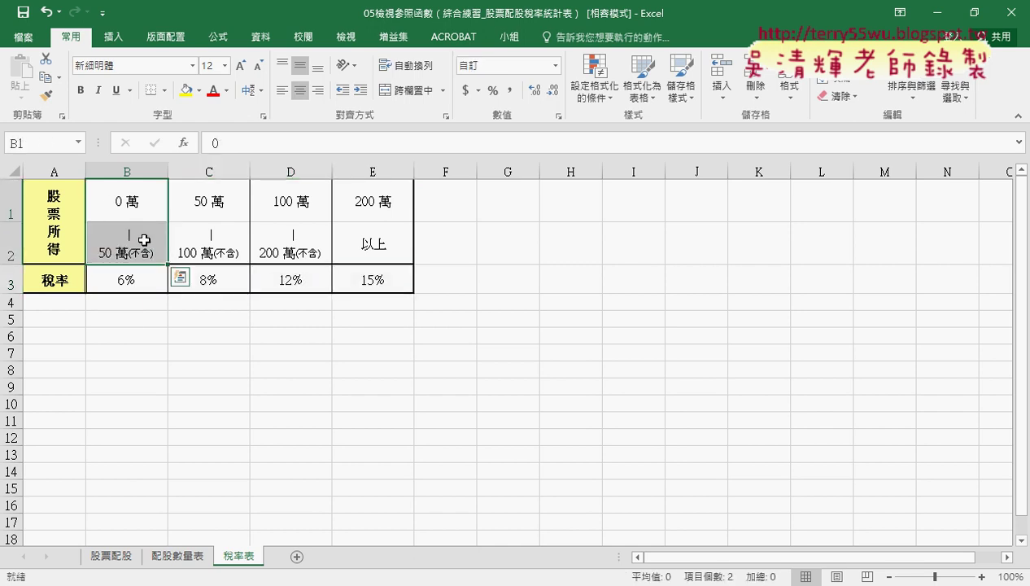
{"action": "left_click", "coordinate": [133, 285]}
{"action": "left_click_drag", "start_coordinate": [208, 201], "coordinate": [205, 243]}
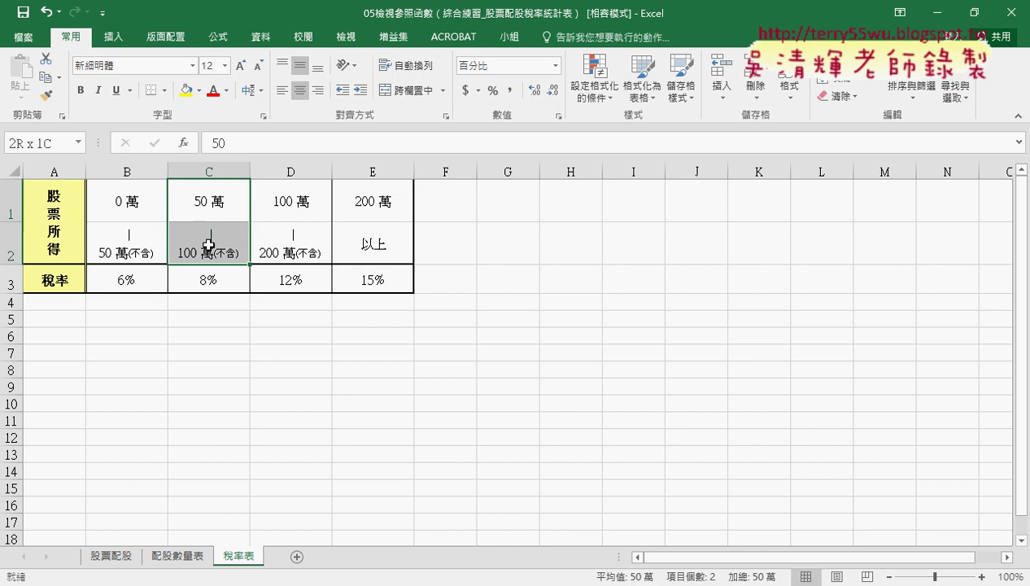
{"action": "left_click", "coordinate": [210, 276]}
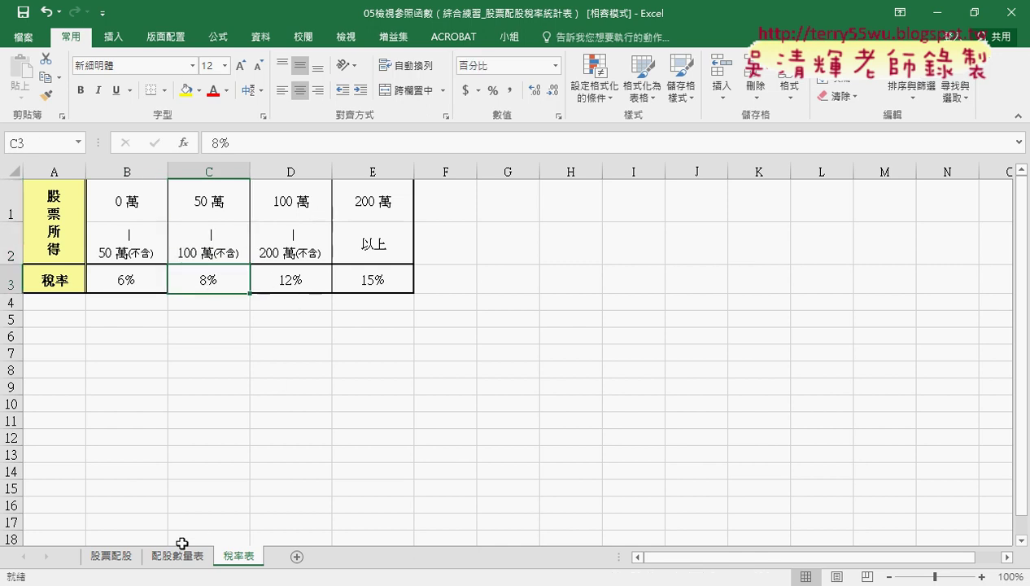
{"action": "left_click", "coordinate": [112, 556]}
{"action": "left_click", "coordinate": [460, 257]}
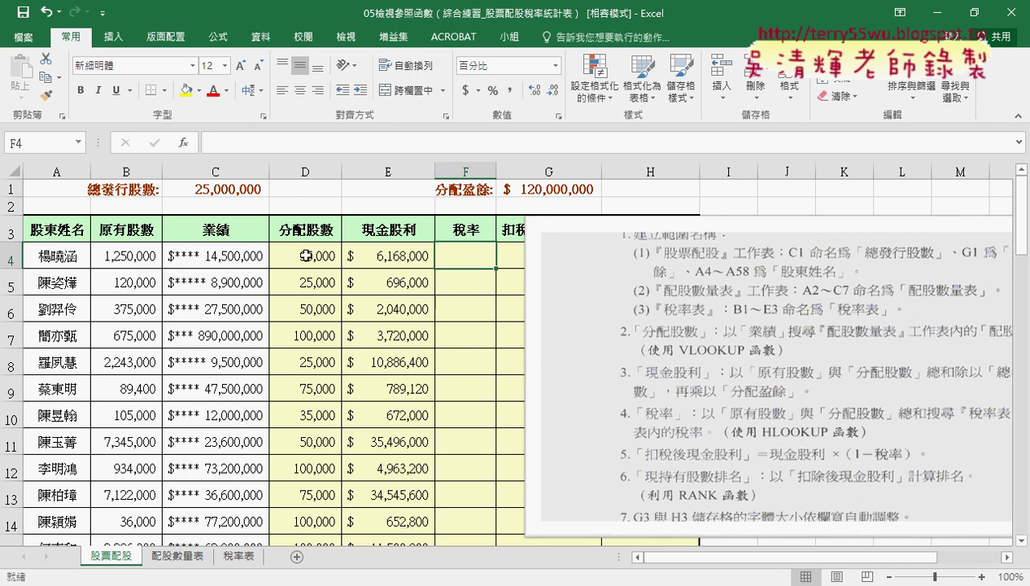
Step: Start an HLOOKUP in F4 with 原有股數+ as its lookup value
{"action": "left_click", "coordinate": [184, 144]}
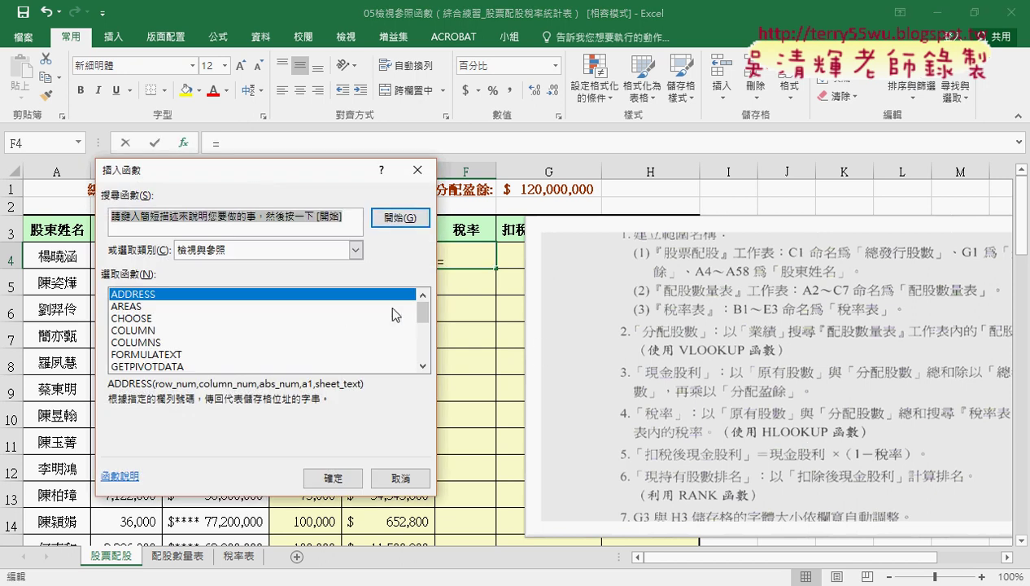
{"action": "mouse_move", "coordinate": [421, 304]}
{"action": "left_mouse_down"}
{"action": "mouse_move", "coordinate": [422, 356]}
{"action": "mouse_move", "coordinate": [422, 340]}
{"action": "left_mouse_up"}
{"action": "key", "text": "h"}
{"action": "key", "text": "Return"}
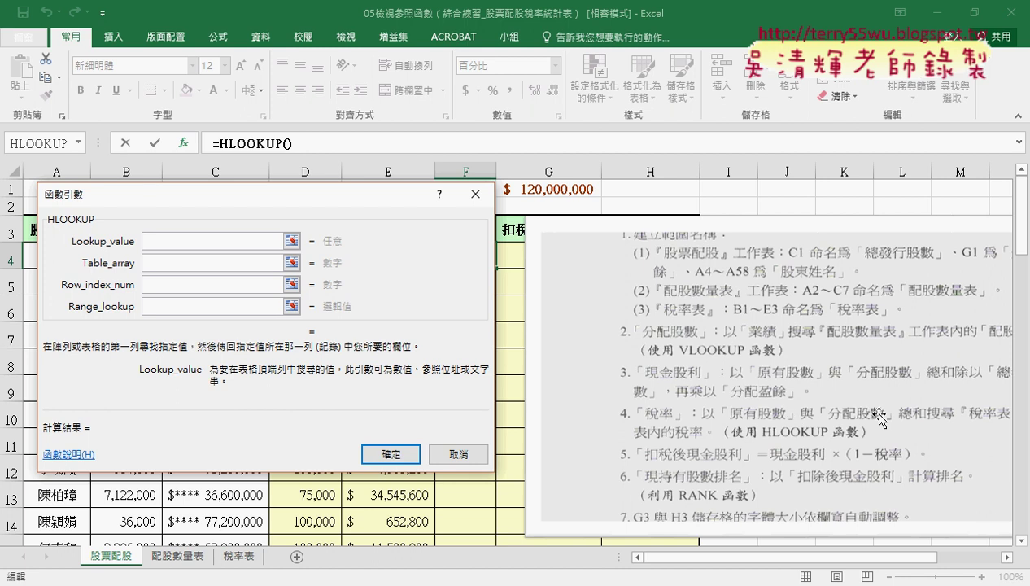
{"action": "key", "text": "F3"}
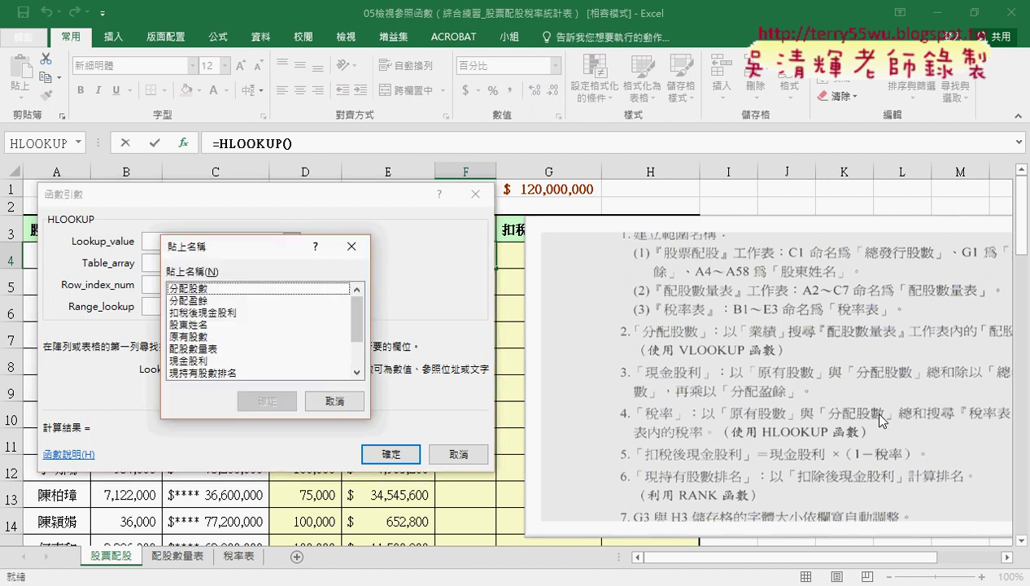
{"action": "double_click", "coordinate": [215, 336]}
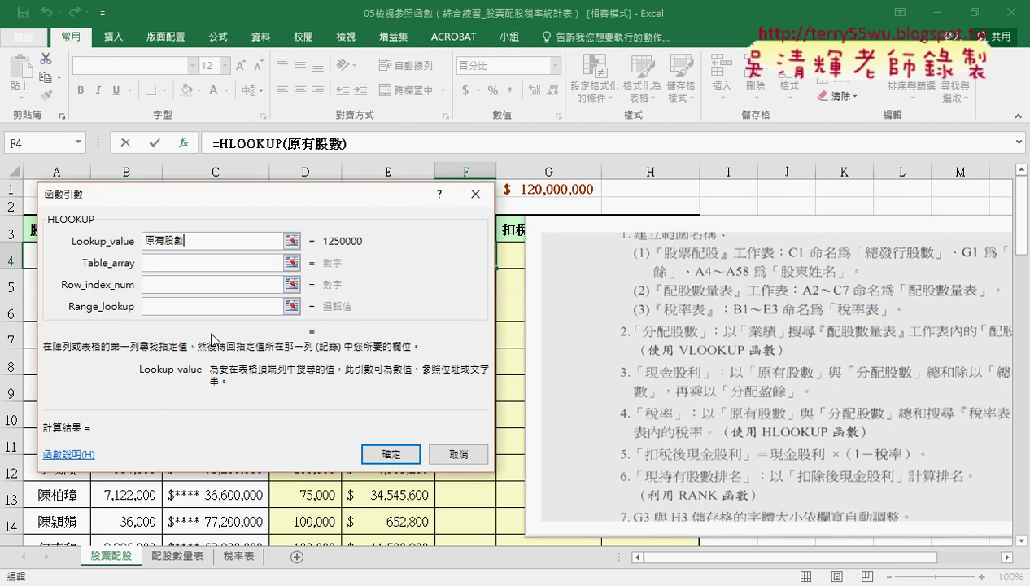
{"action": "type", "text": "+"}
Step: Complete the lookup value as 原有股數+分配股數, undoing a misplaced table entry and stray quote
{"action": "left_click", "coordinate": [200, 262]}
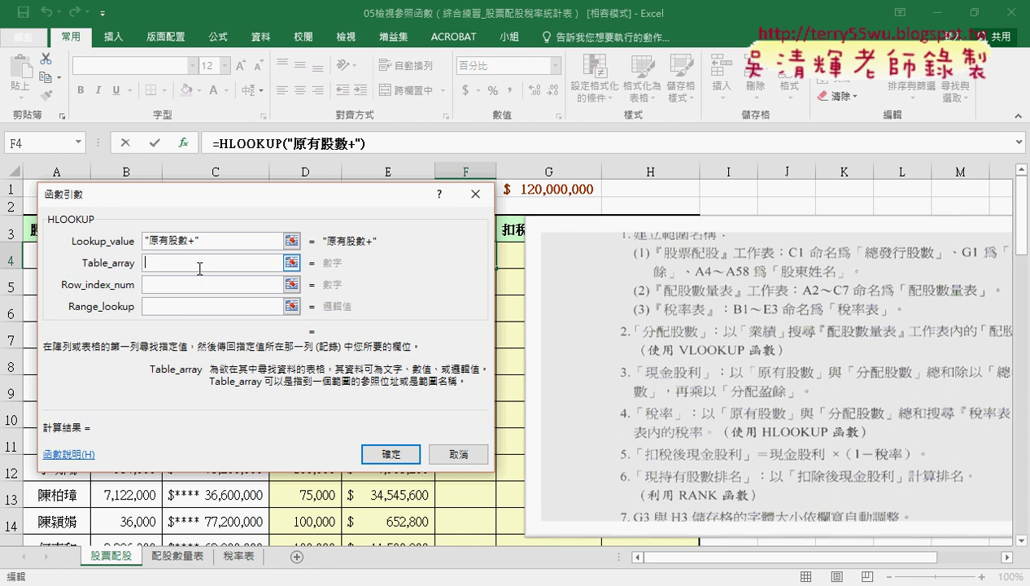
{"action": "key", "text": "F3"}
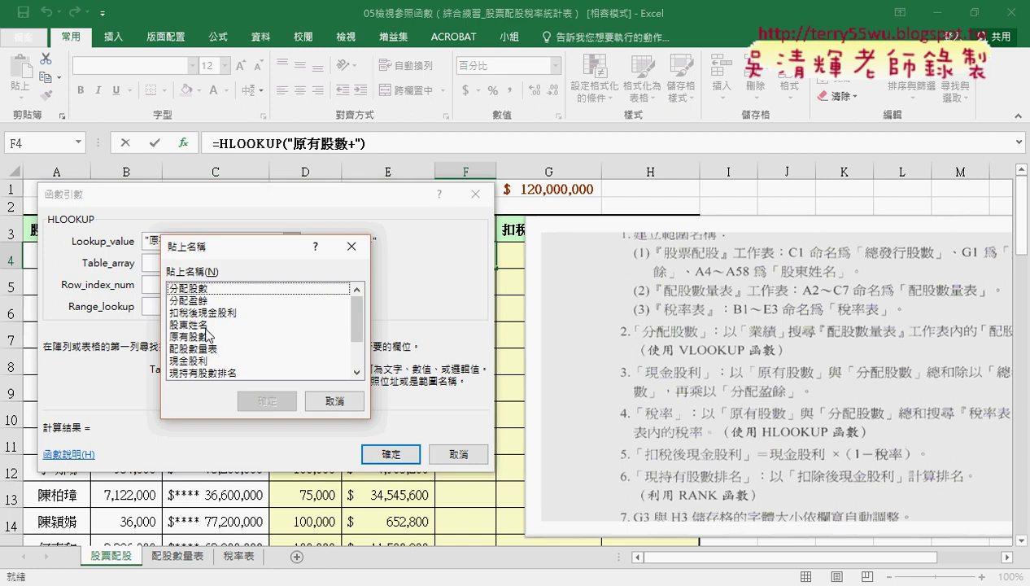
{"action": "double_click", "coordinate": [216, 289]}
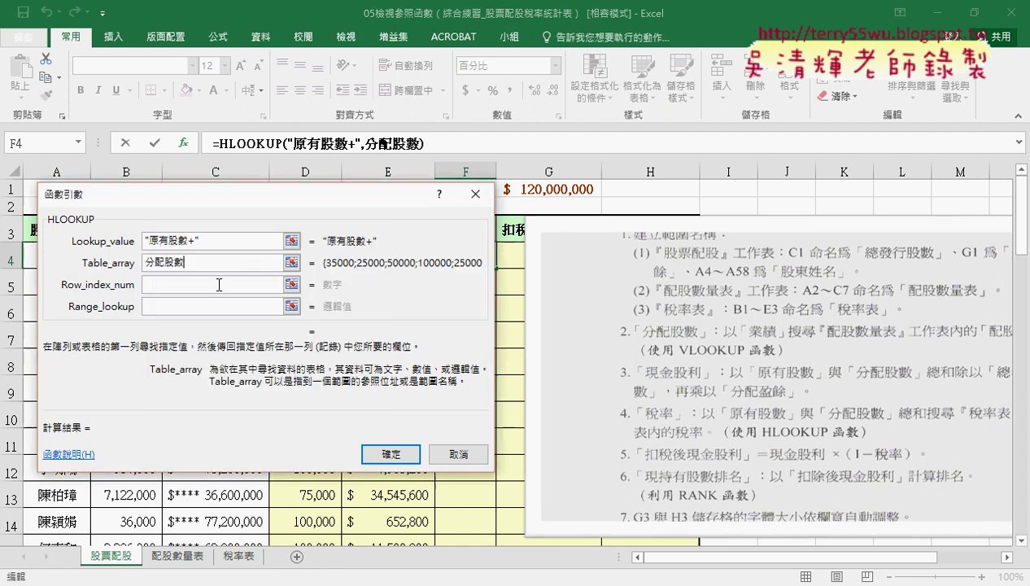
{"action": "right_click", "coordinate": [181, 267]}
{"action": "left_click", "coordinate": [213, 272]}
{"action": "left_click", "coordinate": [200, 244]}
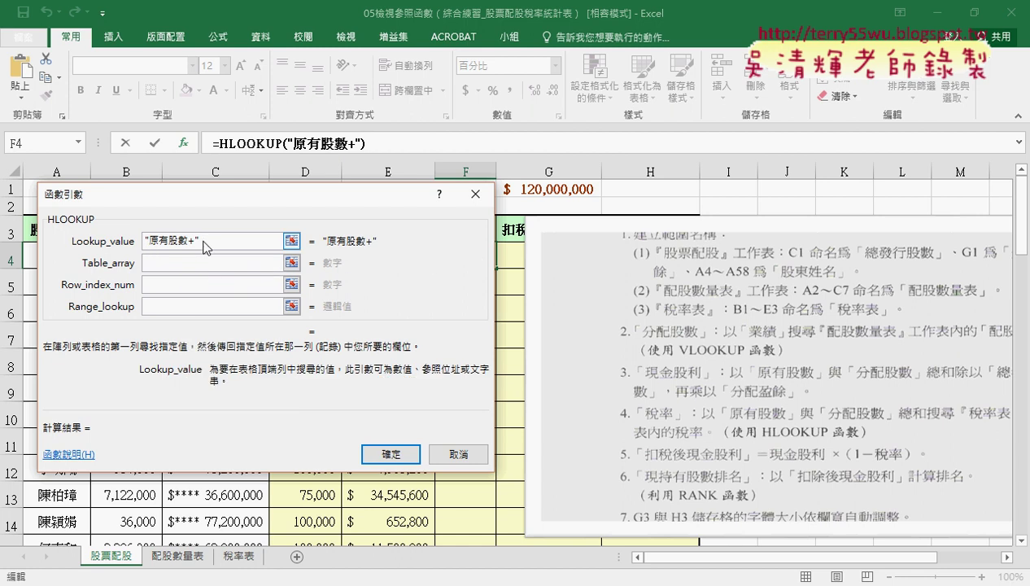
{"action": "right_click", "coordinate": [198, 244]}
{"action": "left_click", "coordinate": [236, 273]}
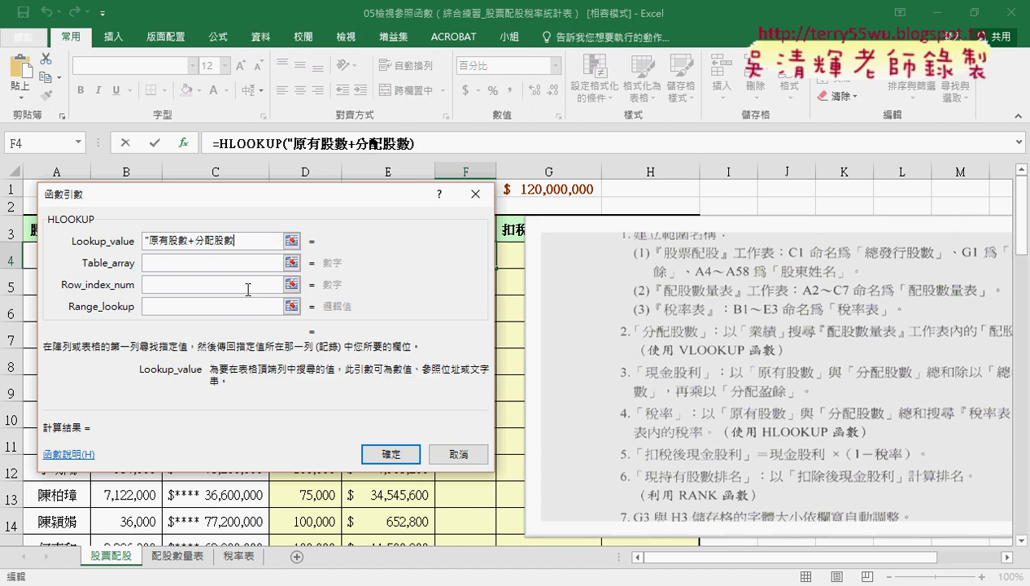
{"action": "left_click", "coordinate": [148, 241]}
{"action": "key", "text": "BackSpace"}
{"action": "key", "text": "BackSpace"}
Step: Complete the HLOOKUP lookup value as (原有股數+分配股數)/10000
{"action": "type", "text": "("}
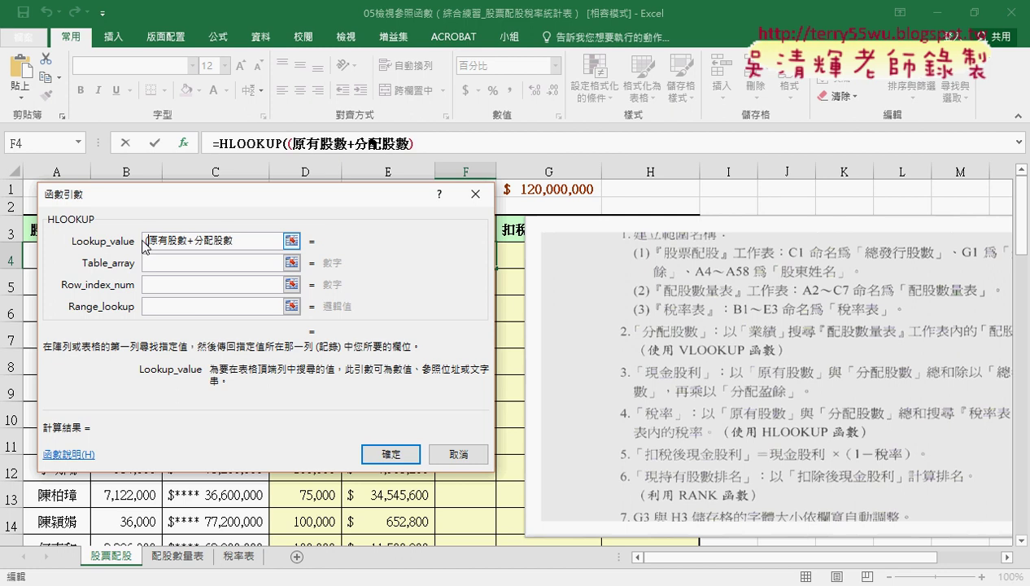
{"action": "type", "text": ")"}
{"action": "mouse_move", "coordinate": [235, 198]}
{"action": "left_mouse_down"}
{"action": "mouse_move", "coordinate": [270, 290]}
{"action": "mouse_move", "coordinate": [272, 254]}
{"action": "left_mouse_up"}
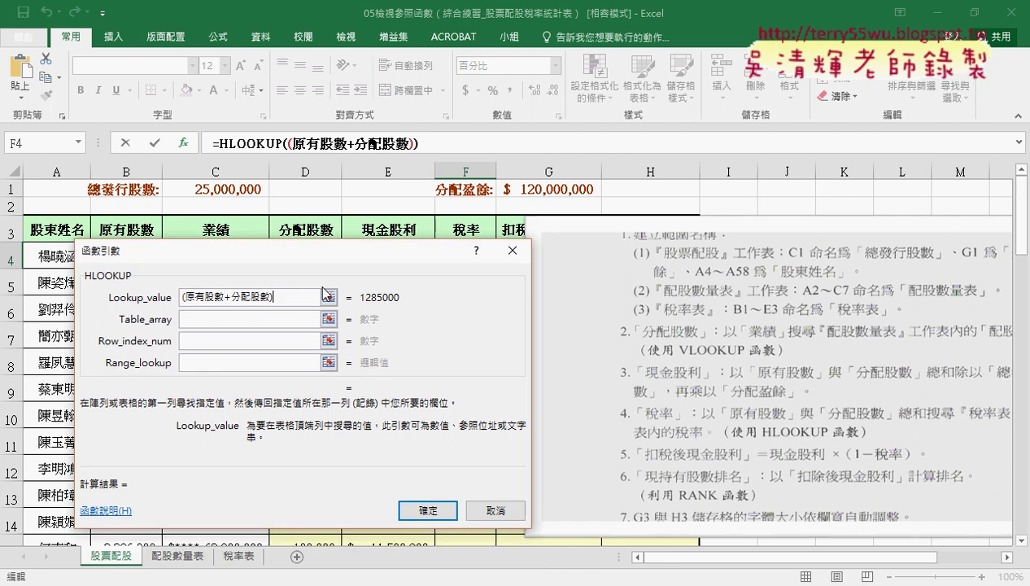
{"action": "type", "text": "/100"}
{"action": "type", "text": "00"}
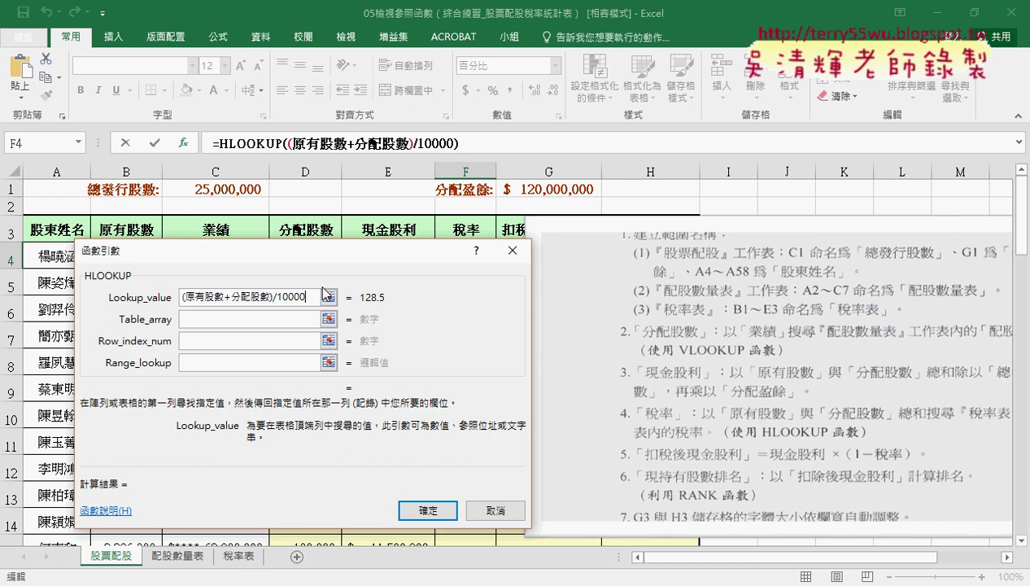
Step: Set the HLOOKUP table argument to the named range 稅率表
{"action": "left_click", "coordinate": [275, 325]}
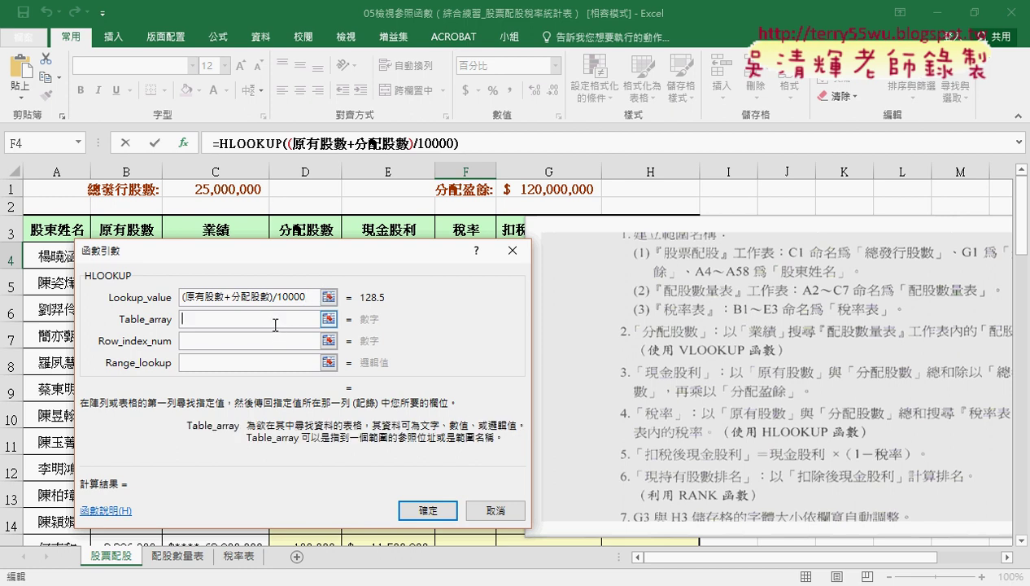
{"action": "key", "text": "F3"}
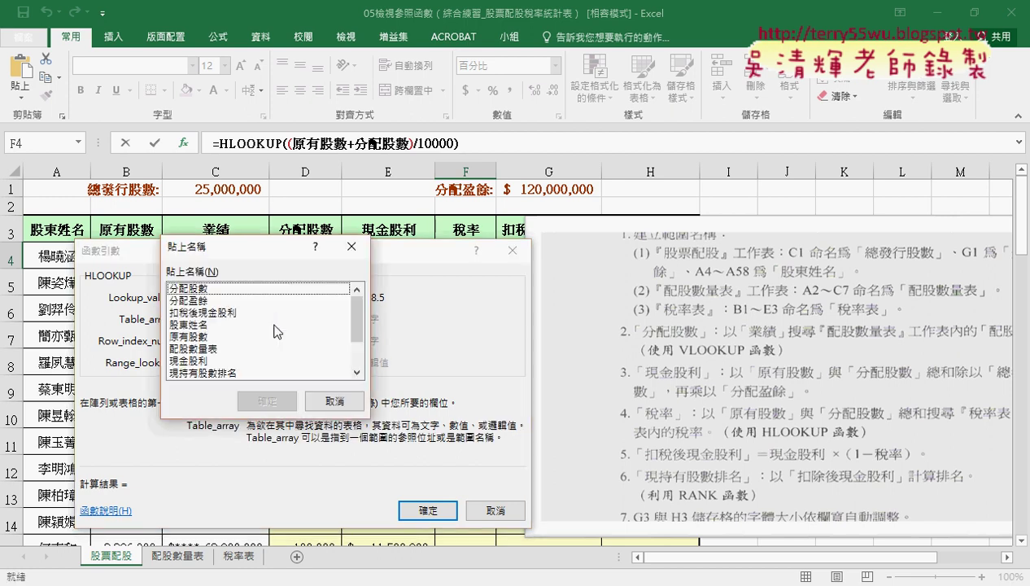
{"action": "left_click_drag", "start_coordinate": [352, 325], "coordinate": [352, 349]}
{"action": "left_click", "coordinate": [199, 349]}
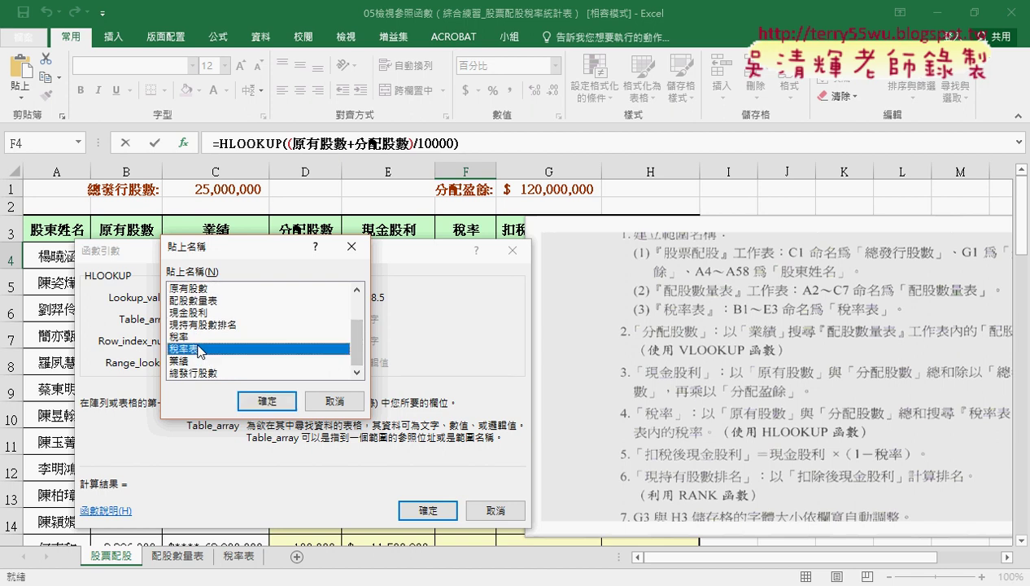
{"action": "left_click", "coordinate": [273, 404]}
{"action": "left_click", "coordinate": [211, 342]}
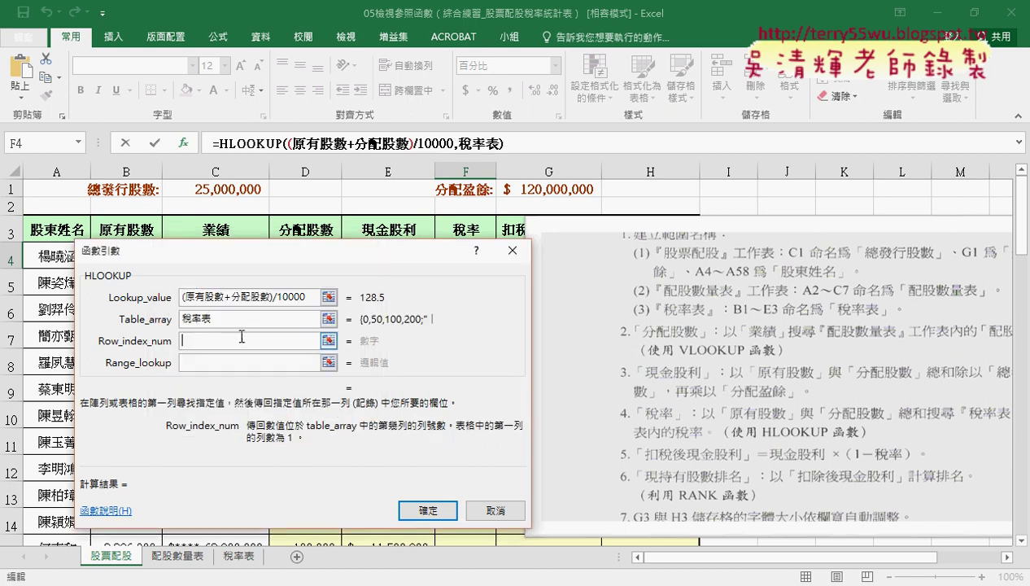
{"action": "left_click", "coordinate": [226, 319]}
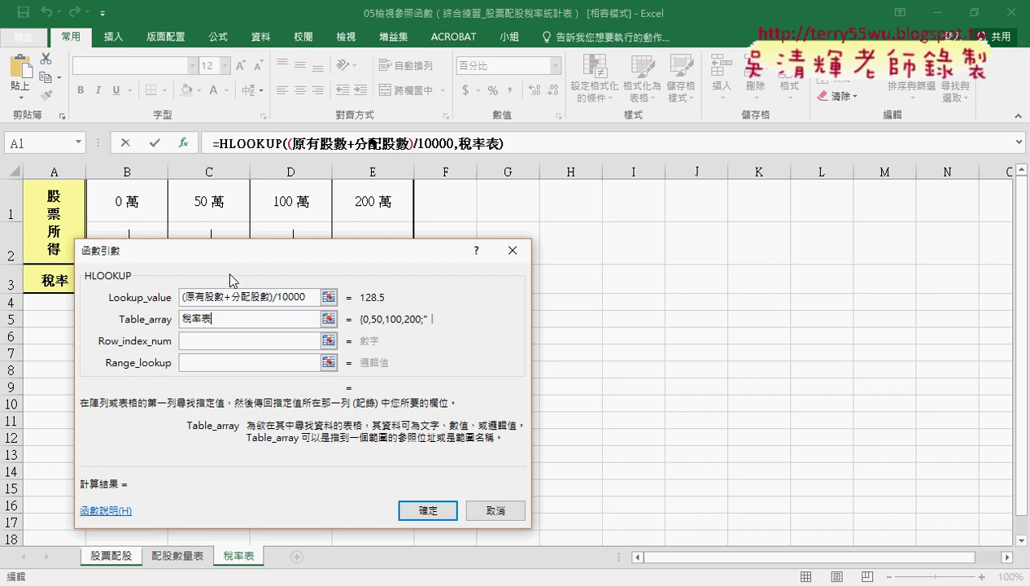
{"action": "left_click_drag", "start_coordinate": [230, 280], "coordinate": [579, 236]}
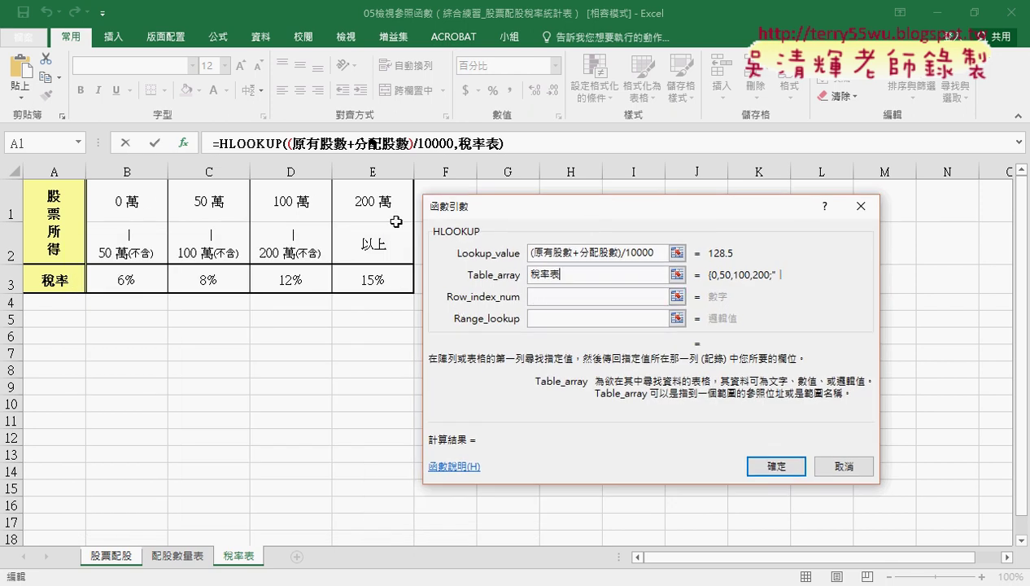
Step: Enter row index 3 and match type 1 in the HLOOKUP arguments
{"action": "left_click", "coordinate": [568, 296]}
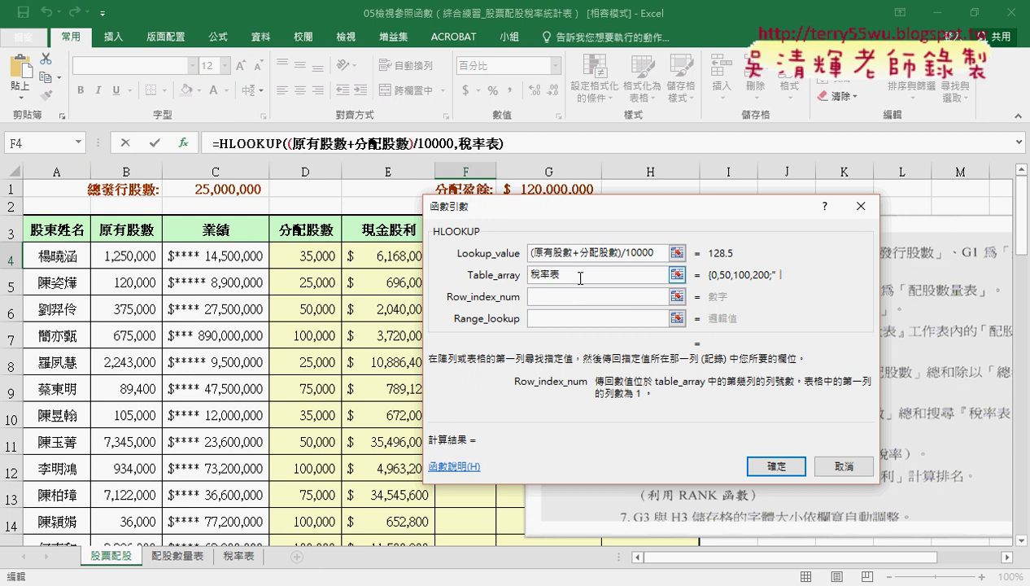
{"action": "left_click", "coordinate": [581, 277]}
{"action": "left_click", "coordinate": [560, 297]}
{"action": "type", "text": "3"}
{"action": "left_click", "coordinate": [574, 275]}
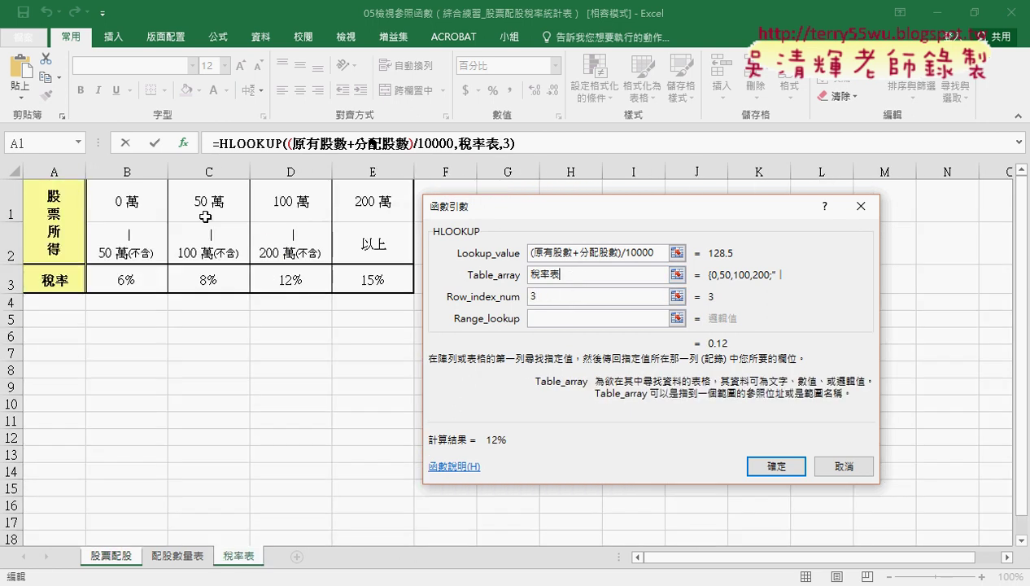
{"action": "left_click", "coordinate": [572, 319]}
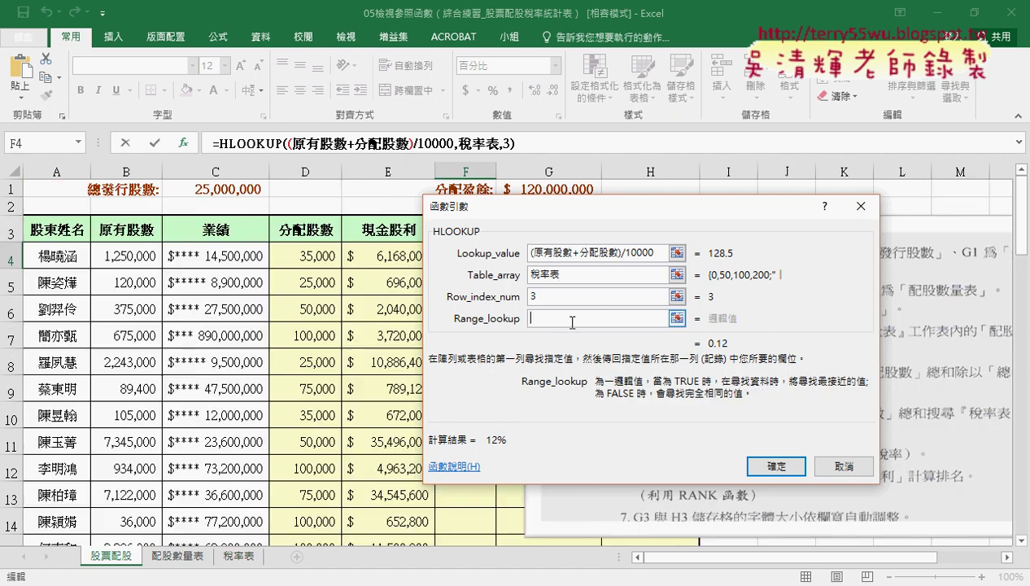
{"action": "type", "text": "1"}
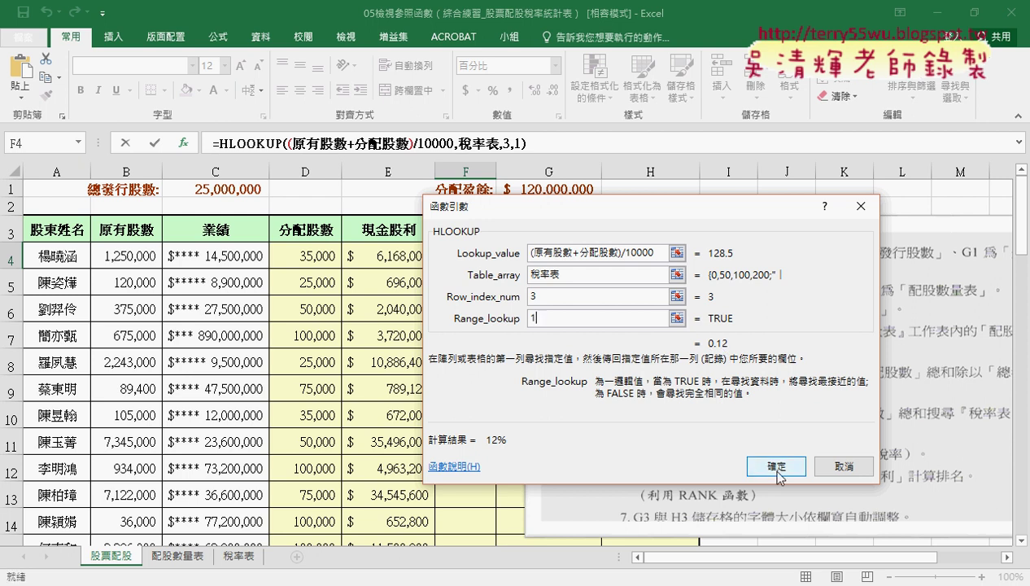
Step: Confirm the tax-rate formula and fill it down column F, with F4 showing 12%
{"action": "left_click", "coordinate": [752, 462]}
{"action": "double_click", "coordinate": [495, 268]}
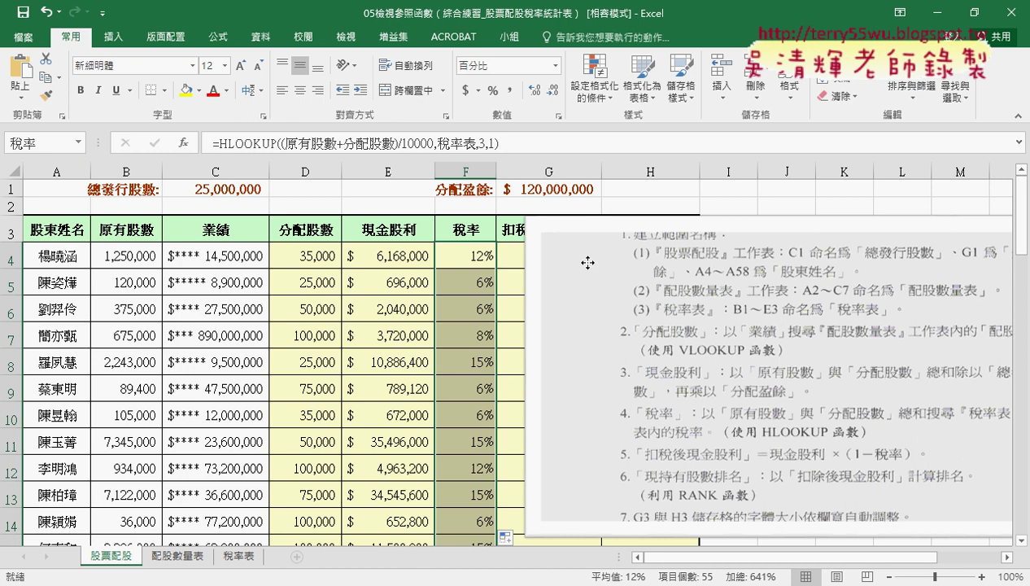
{"action": "left_click_drag", "start_coordinate": [589, 261], "coordinate": [698, 263]}
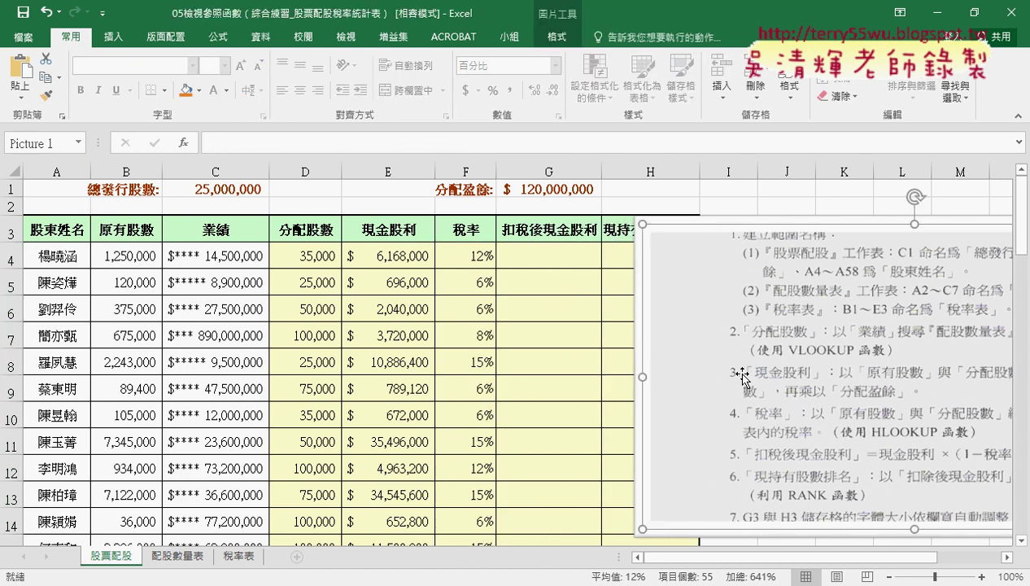
Step: Move the instructions picture to uncover the 扣稅後現金股利 heading
{"action": "left_click_drag", "start_coordinate": [753, 378], "coordinate": [625, 363]}
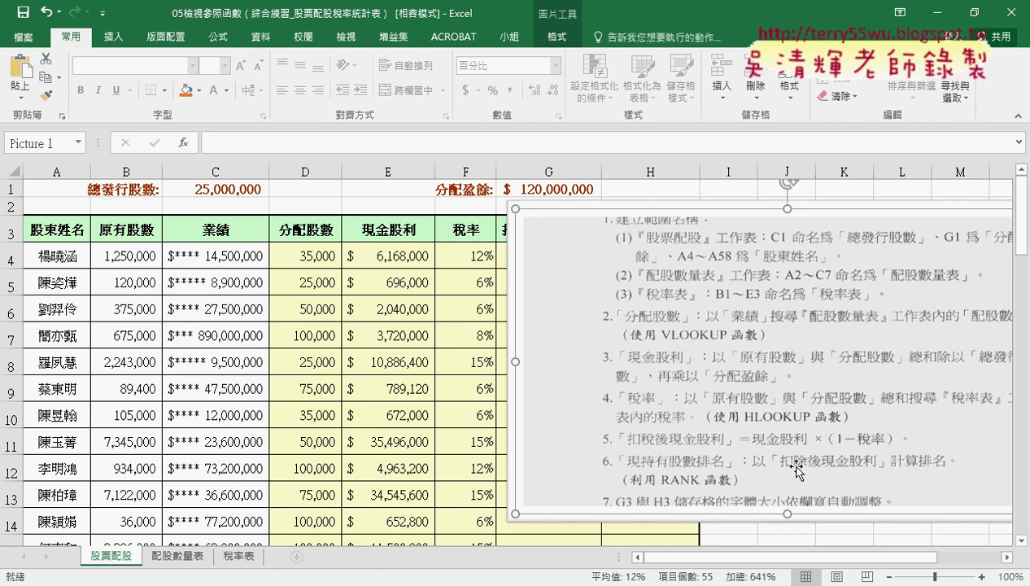
{"action": "left_click_drag", "start_coordinate": [737, 426], "coordinate": [928, 429]}
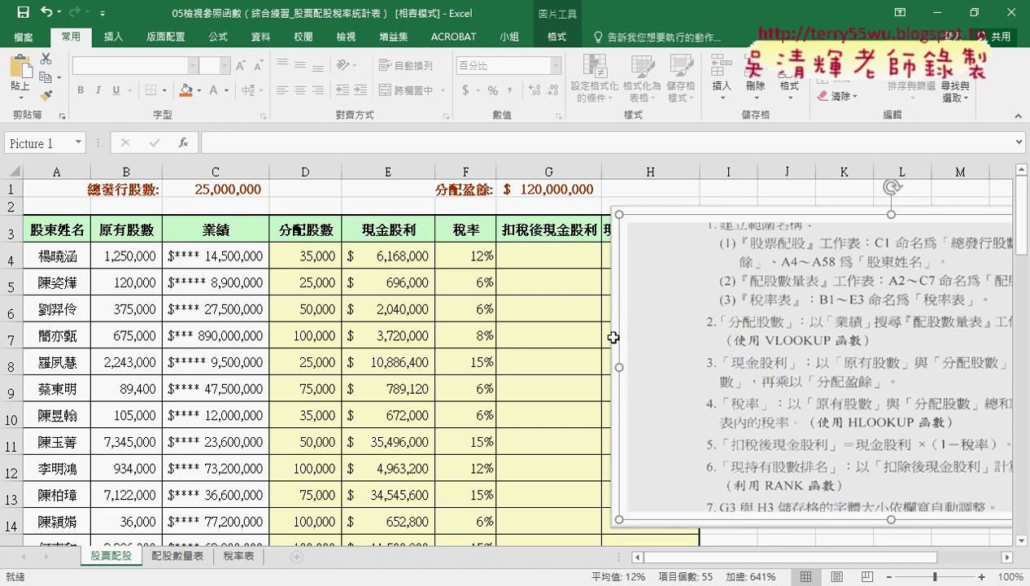
{"action": "left_click_drag", "start_coordinate": [765, 399], "coordinate": [757, 402]}
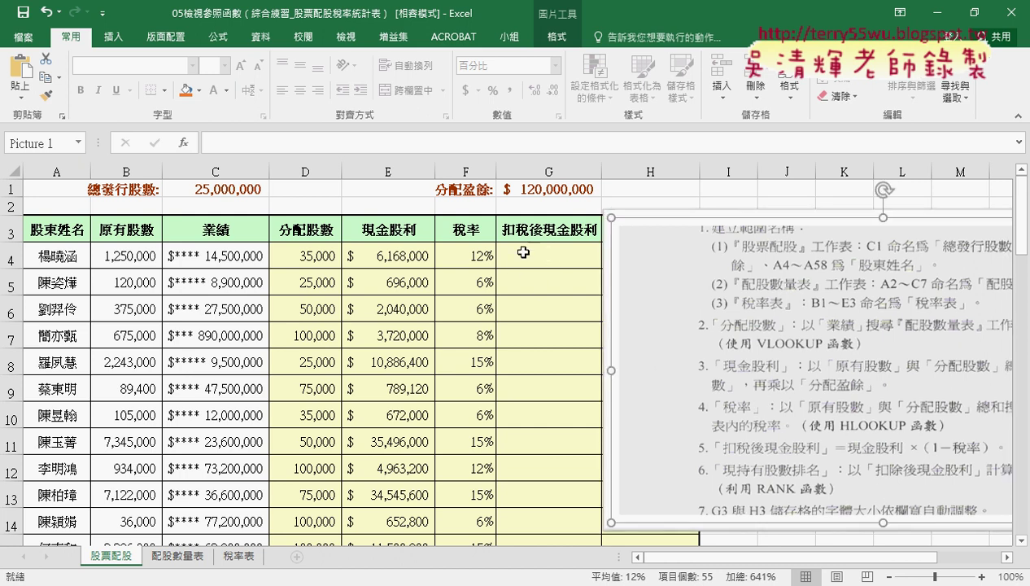
Step: Enter =現金股利*(1-稅率) in G4 using the pasted defined names
{"action": "left_click", "coordinate": [523, 253]}
{"action": "left_click", "coordinate": [260, 143]}
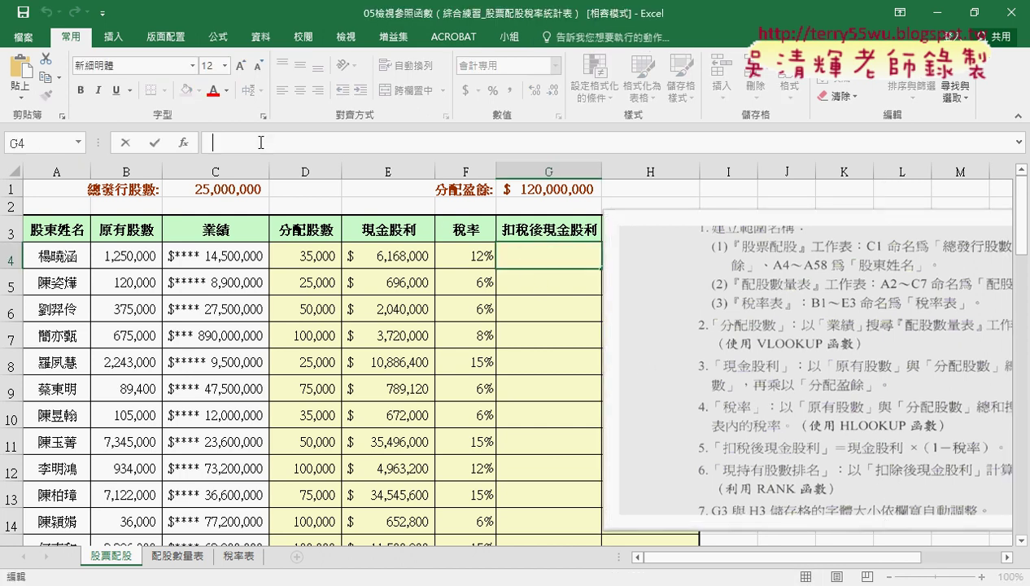
{"action": "type", "text": "="}
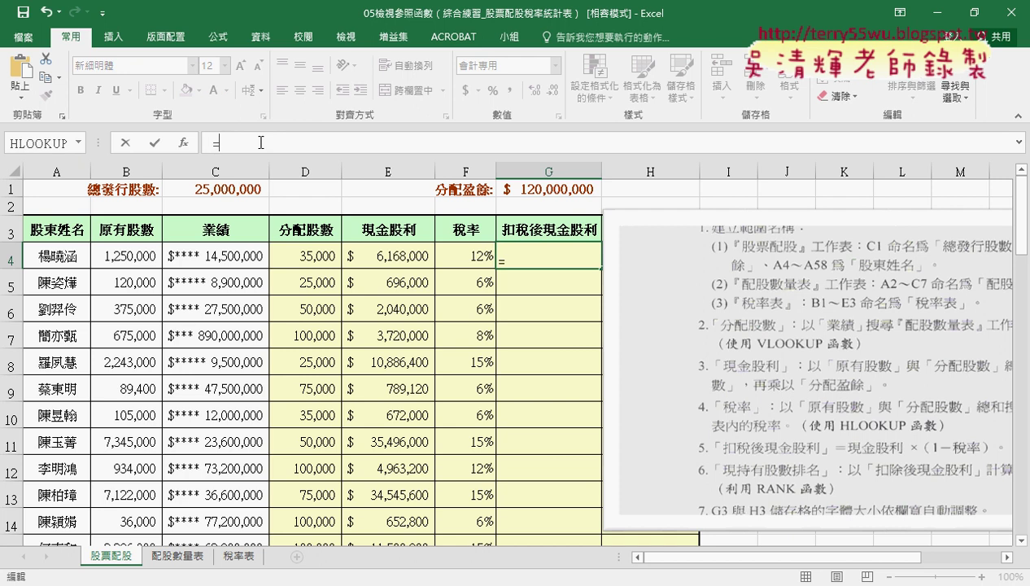
{"action": "key", "text": "F3"}
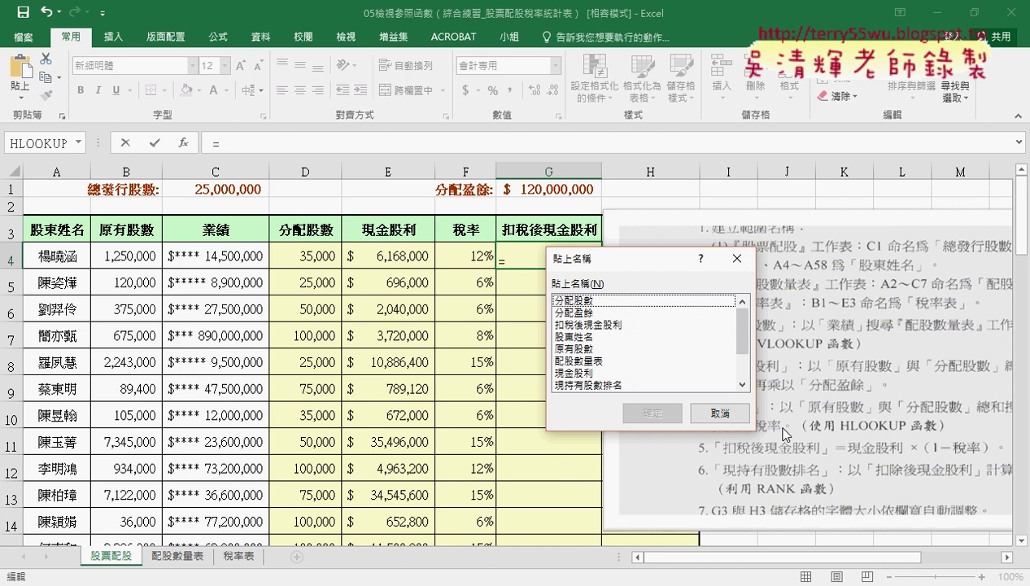
{"action": "double_click", "coordinate": [577, 375]}
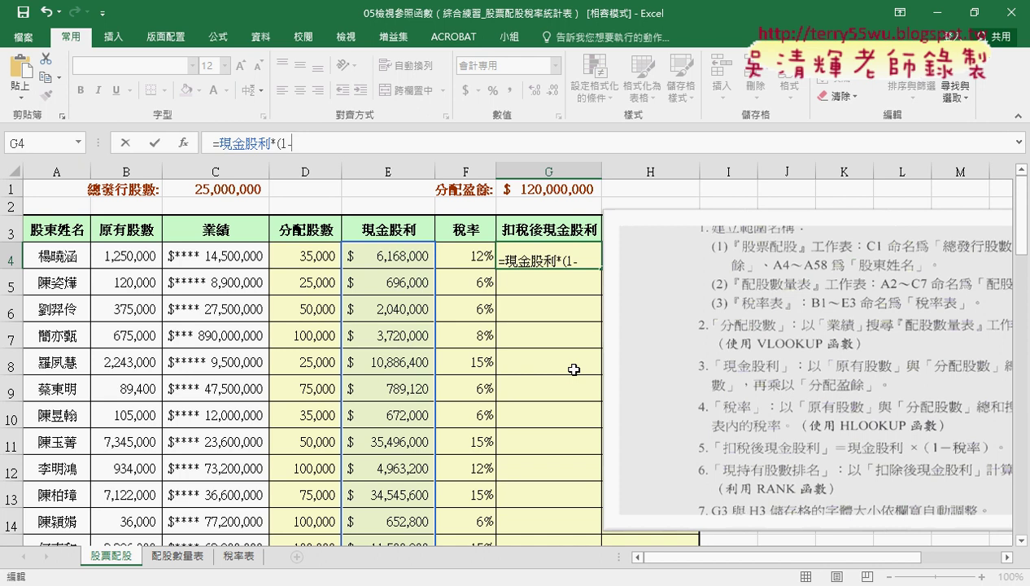
{"action": "key", "text": "F3"}
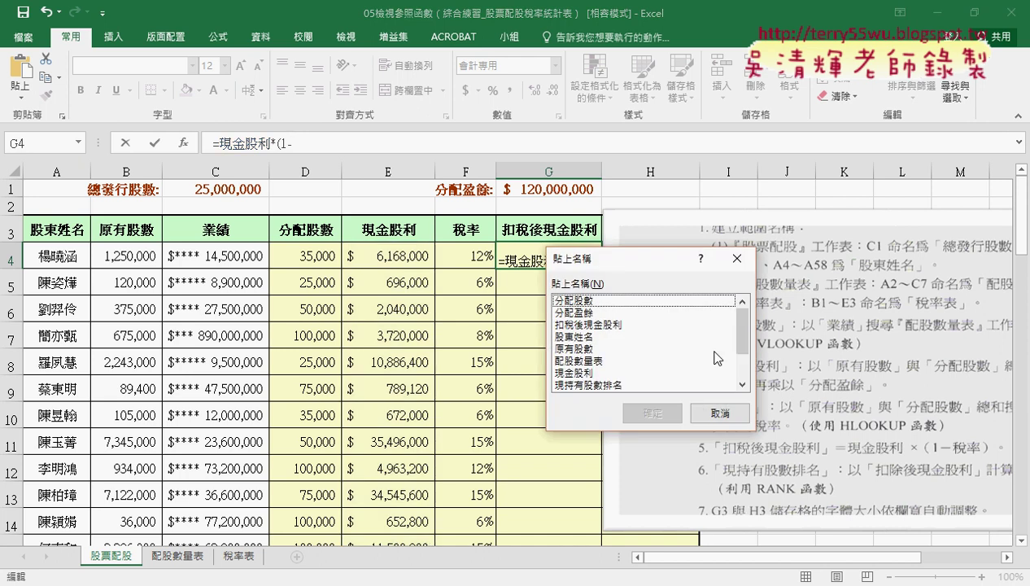
{"action": "left_click_drag", "start_coordinate": [742, 326], "coordinate": [742, 363]}
{"action": "double_click", "coordinate": [577, 360]}
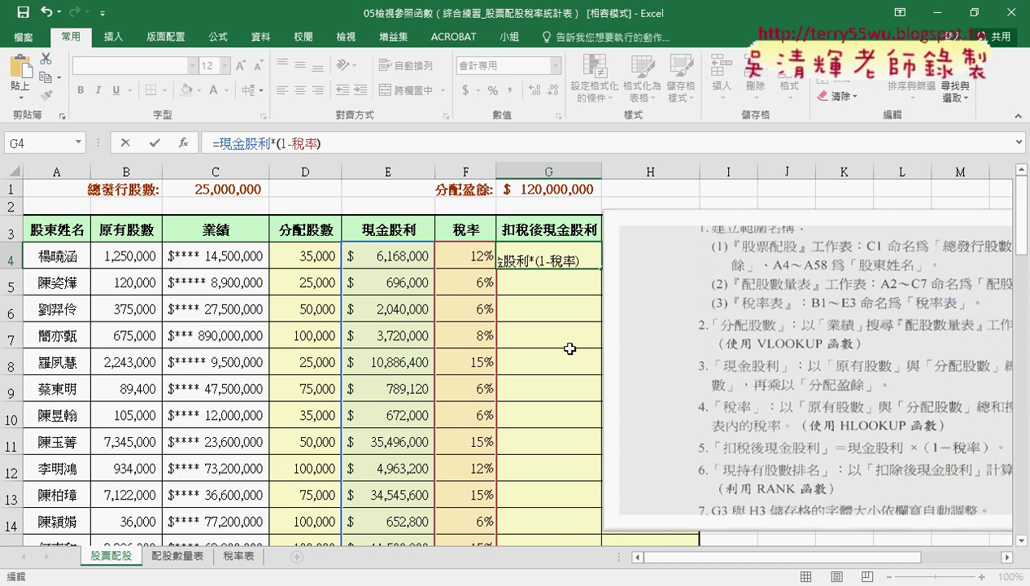
{"action": "left_click", "coordinate": [155, 143]}
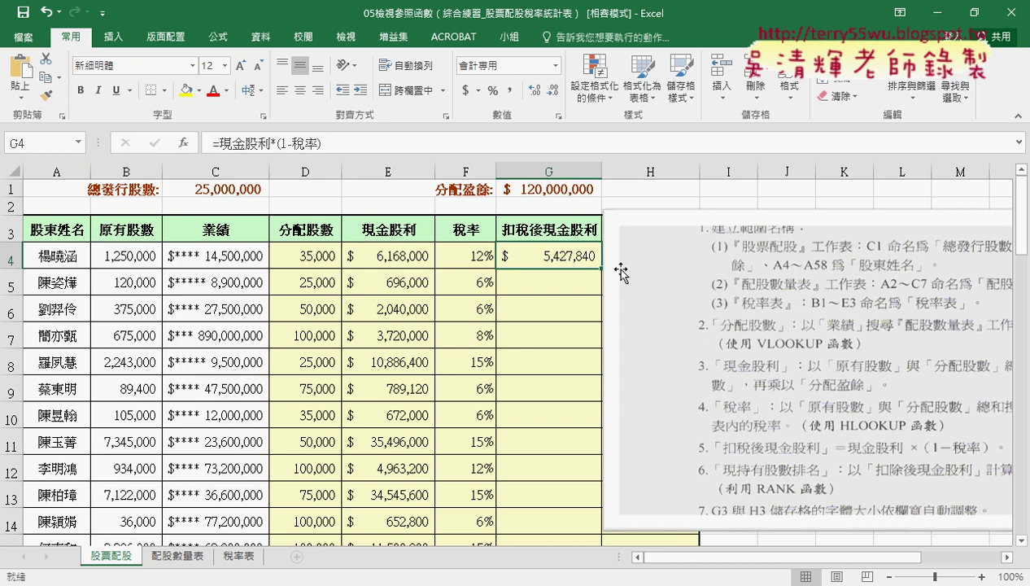
Step: Fill the G4 formula down column G, giving $5,427,840 in G4
{"action": "left_click_drag", "start_coordinate": [621, 271], "coordinate": [632, 273]}
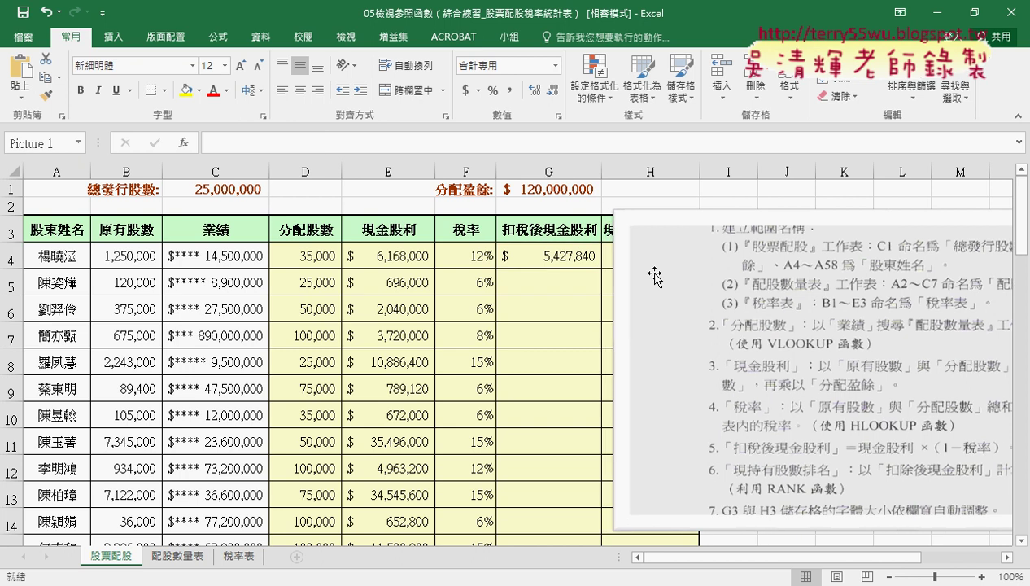
{"action": "double_click", "coordinate": [603, 267]}
{"action": "left_click_drag", "start_coordinate": [636, 272], "coordinate": [754, 281]}
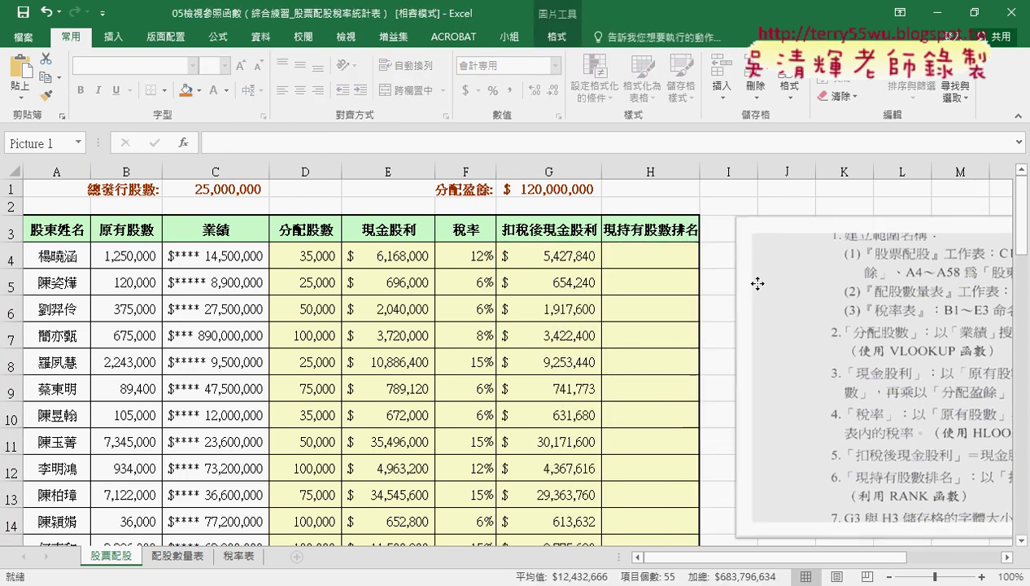
Step: Start a RANK.EQ function in H4 from the Statistical category
{"action": "left_click", "coordinate": [632, 251]}
{"action": "left_click", "coordinate": [183, 143]}
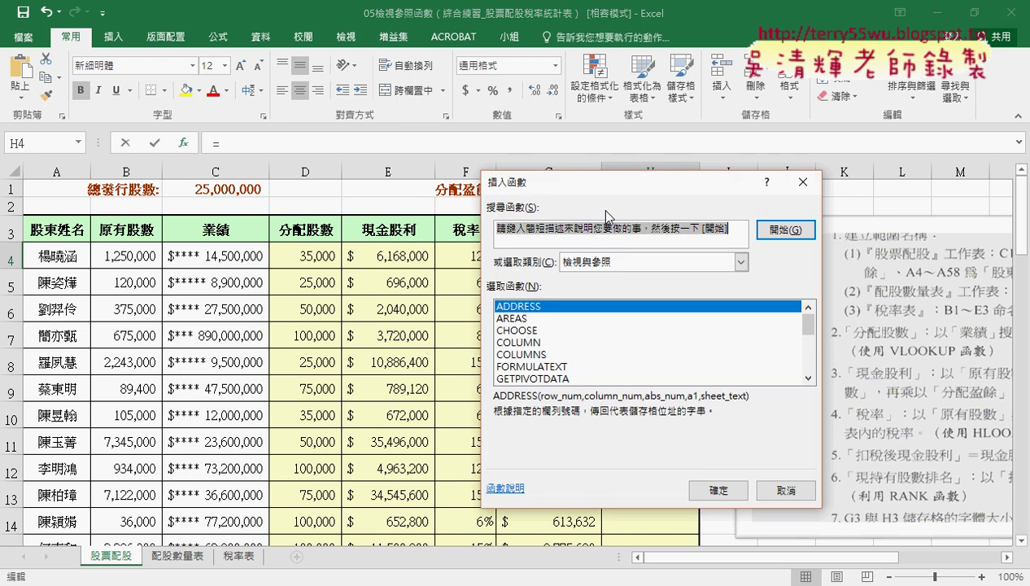
{"action": "left_click", "coordinate": [741, 261]}
{"action": "left_click", "coordinate": [627, 338]}
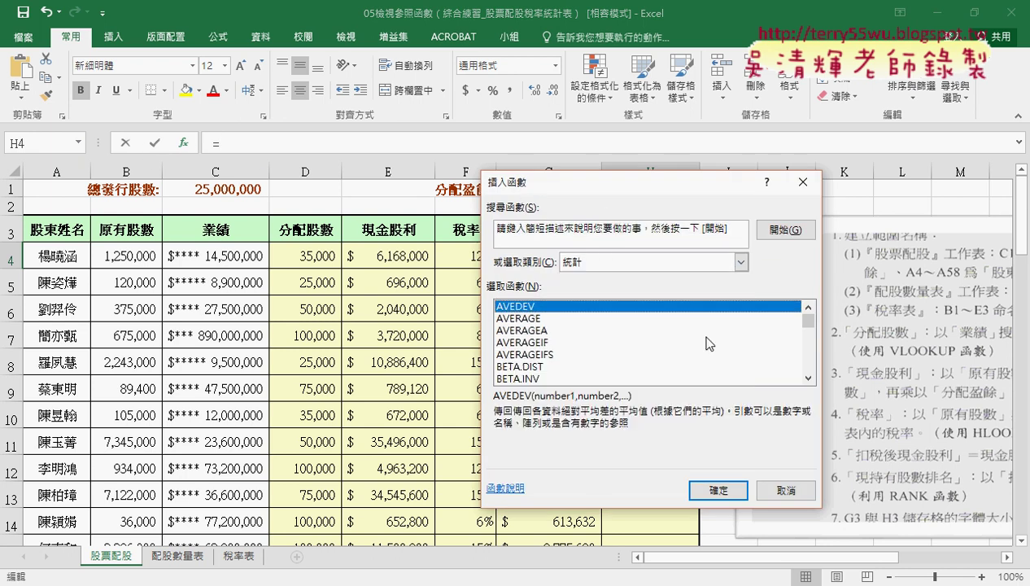
{"action": "left_click_drag", "start_coordinate": [802, 325], "coordinate": [812, 360]}
{"action": "double_click", "coordinate": [561, 330]}
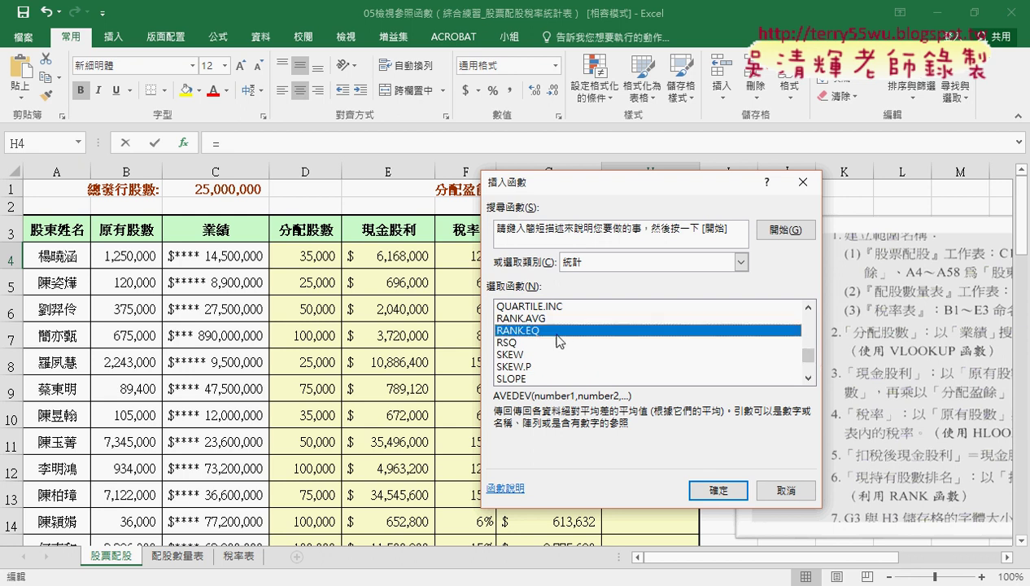
Step: Set both the RANK.EQ number and reference to the name 扣稅後現金股利
{"action": "left_click_drag", "start_coordinate": [620, 224], "coordinate": [926, 218]}
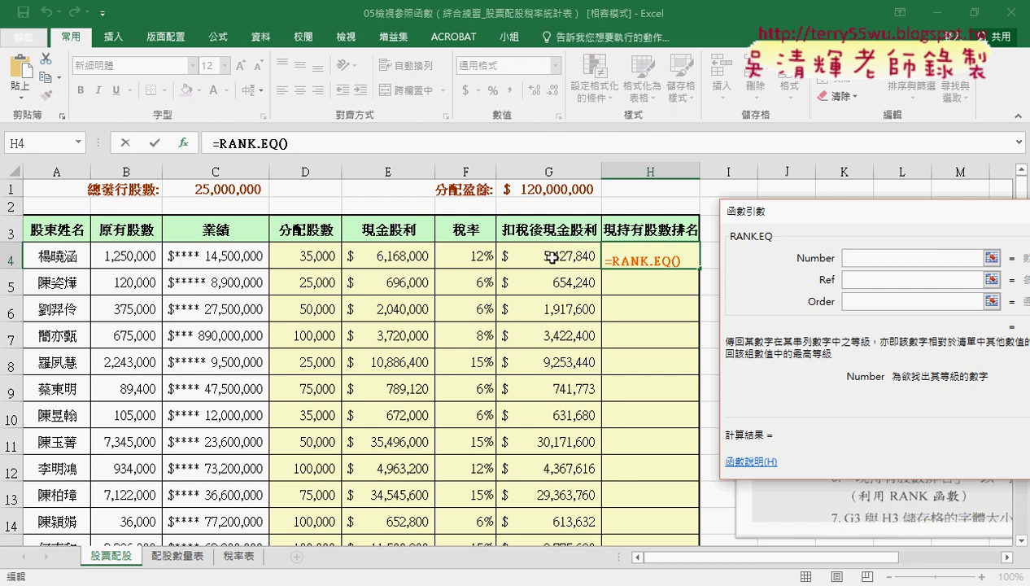
{"action": "key", "text": "F3"}
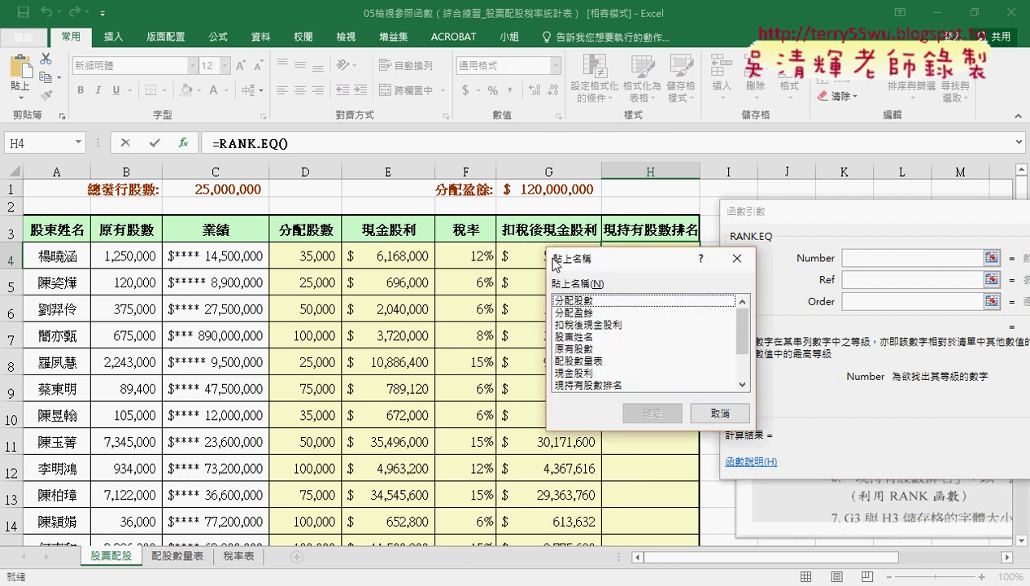
{"action": "double_click", "coordinate": [599, 325]}
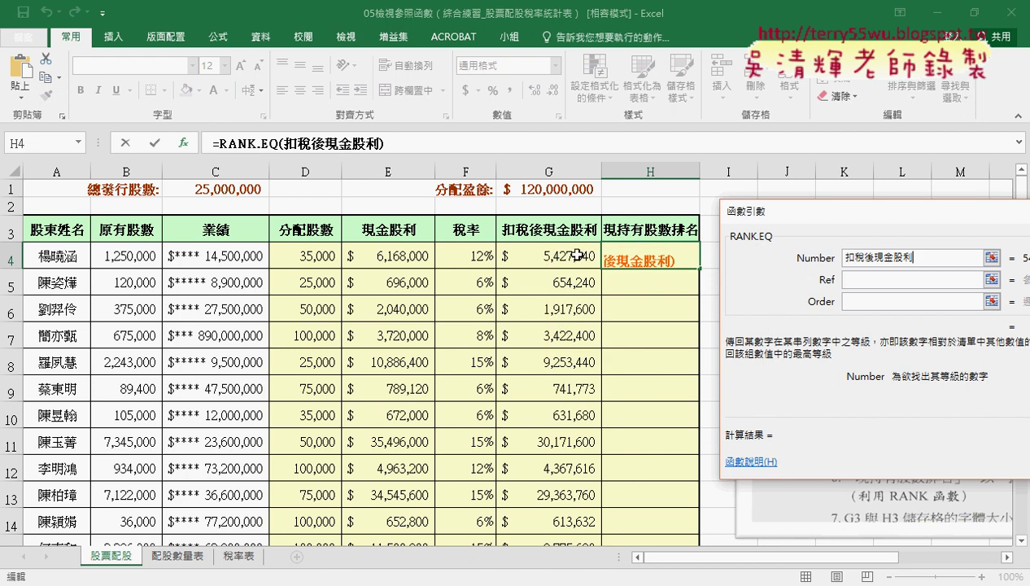
{"action": "left_click", "coordinate": [872, 280]}
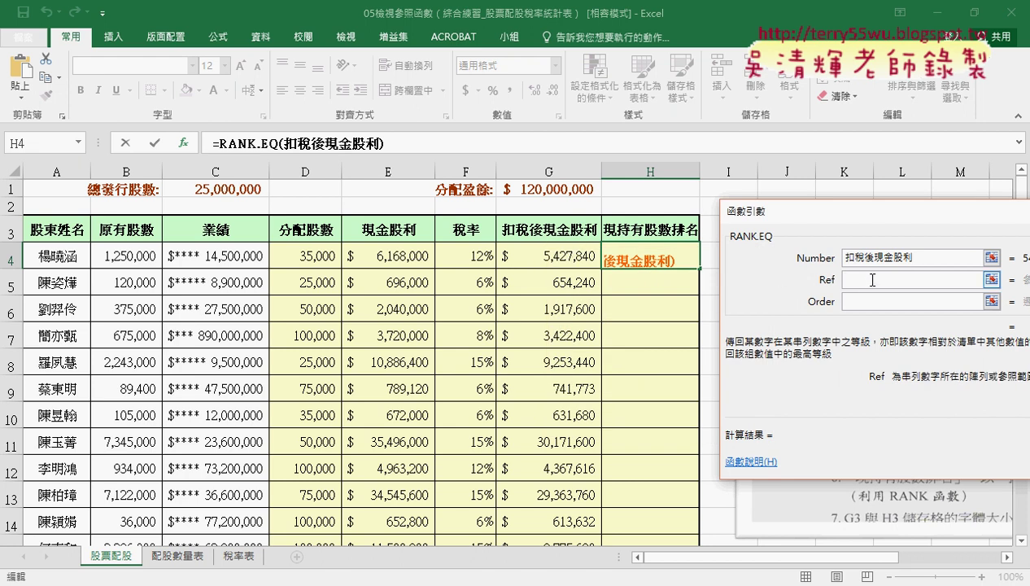
{"action": "key", "text": "F3"}
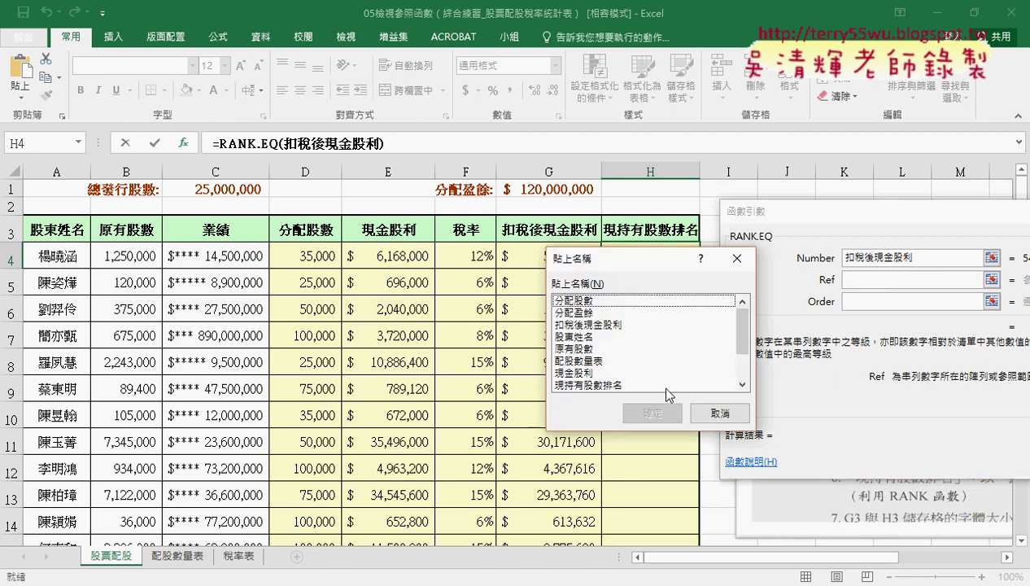
{"action": "double_click", "coordinate": [607, 325]}
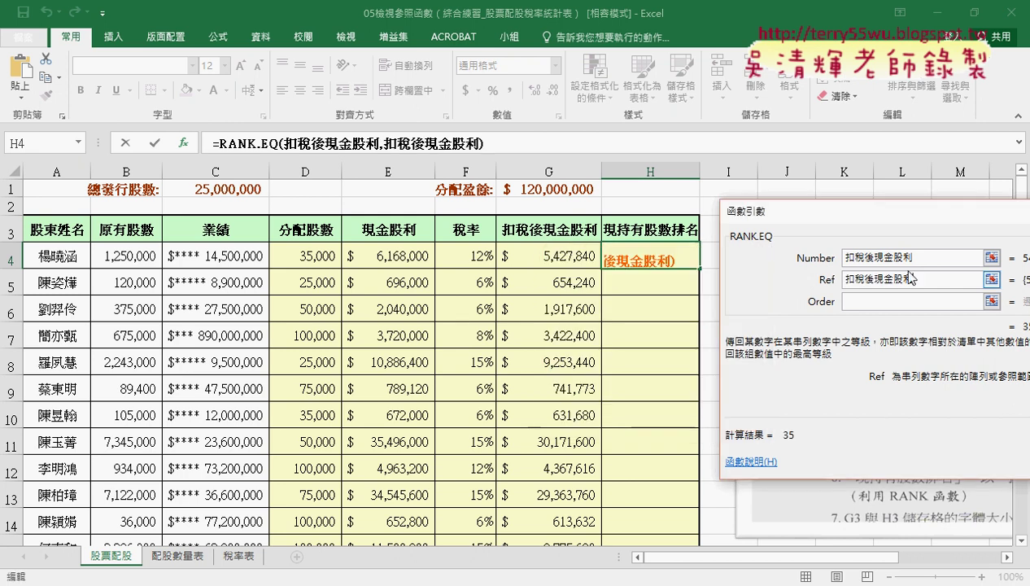
Step: Confirm the RANK.EQ formula and fill it down column H, with 35 in H4
{"action": "left_click_drag", "start_coordinate": [895, 231], "coordinate": [843, 235]}
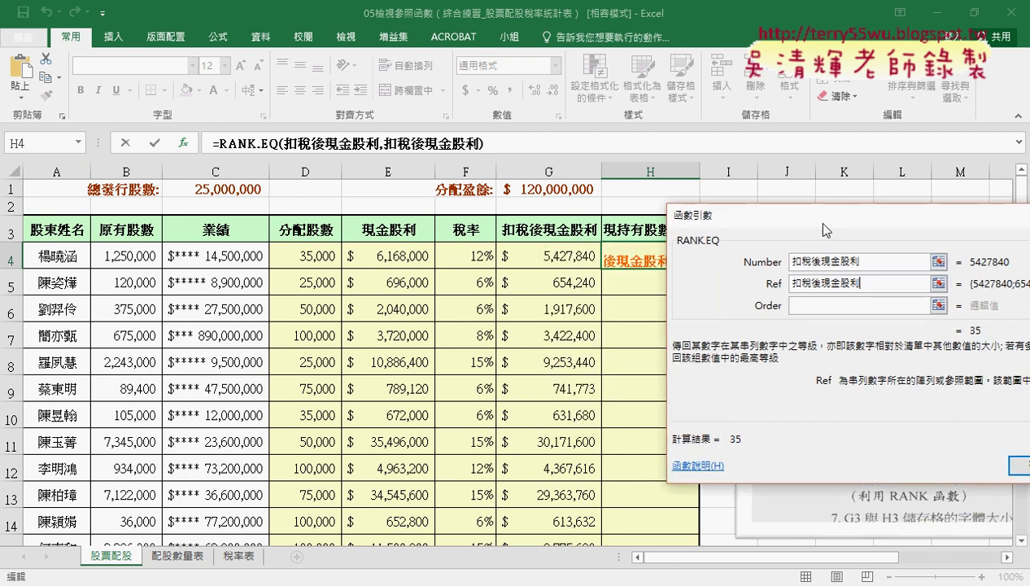
{"action": "left_click", "coordinate": [770, 264]}
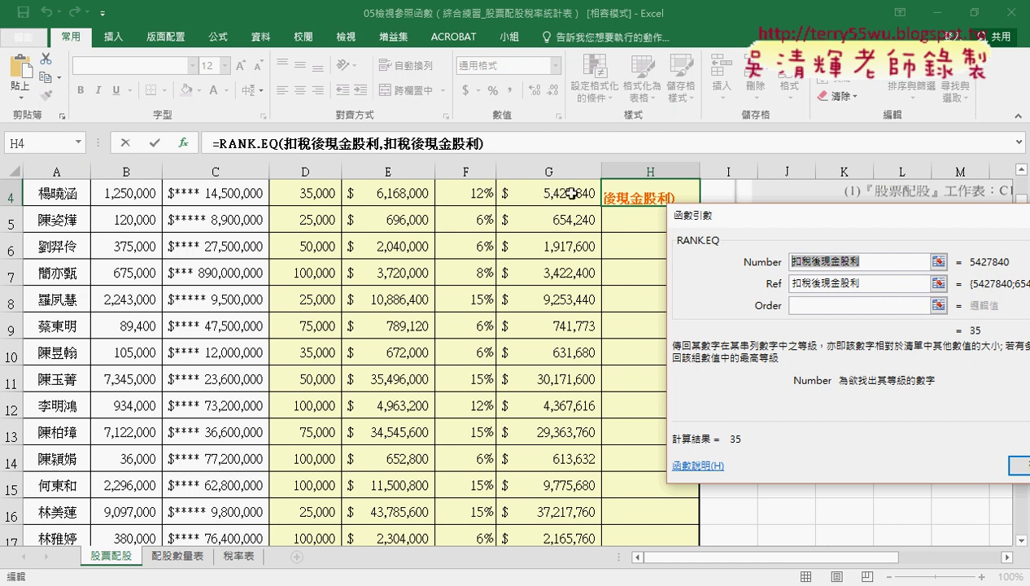
{"action": "left_click", "coordinate": [926, 283]}
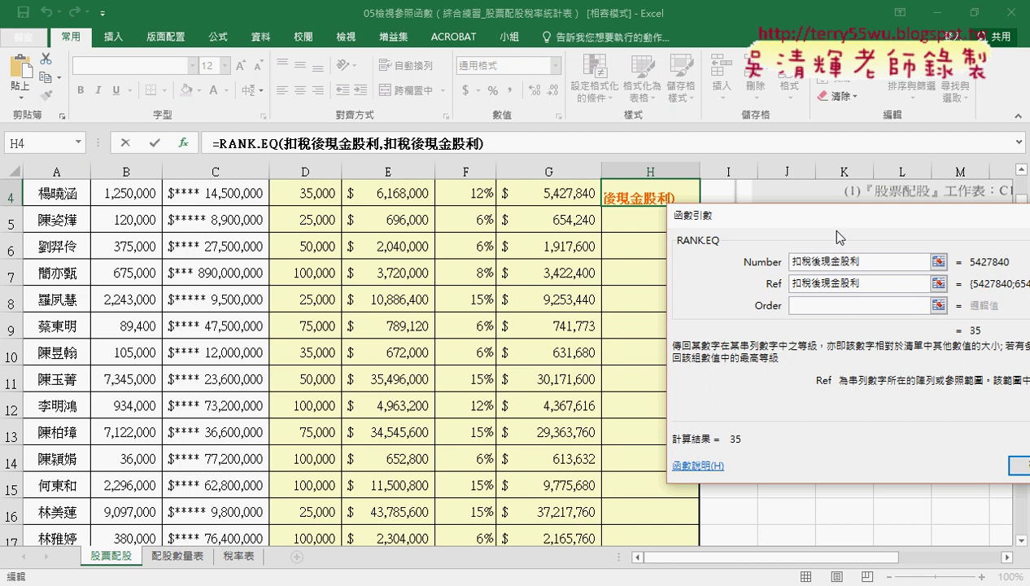
{"action": "left_click_drag", "start_coordinate": [837, 226], "coordinate": [625, 227]}
{"action": "left_click", "coordinate": [826, 465]}
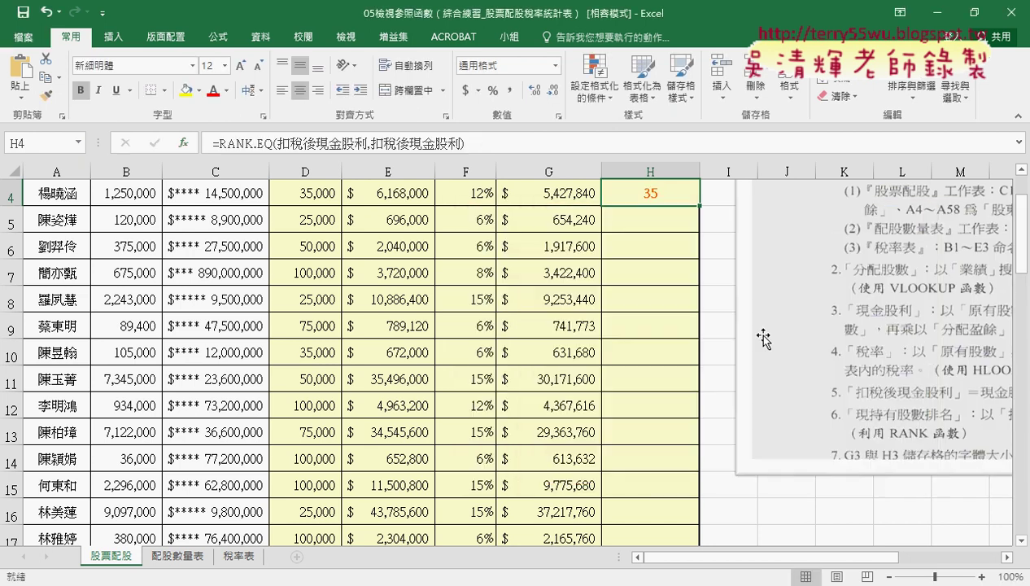
{"action": "double_click", "coordinate": [701, 208]}
{"action": "scroll", "coordinate": [656, 293], "scroll_direction": "up", "scroll_amount": 1}
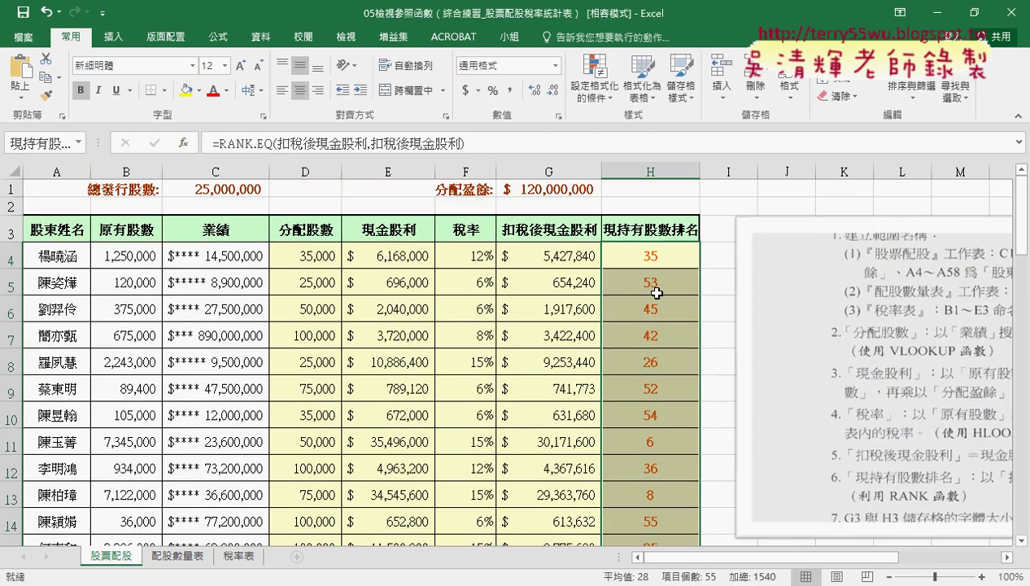
{"action": "scroll", "coordinate": [661, 281], "scroll_direction": "down", "scroll_amount": 3}
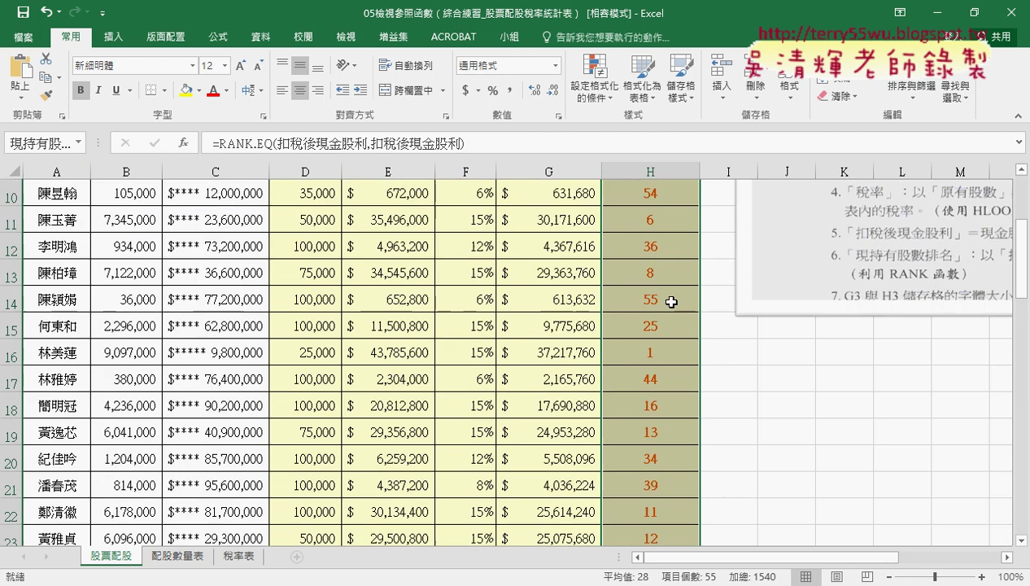
{"action": "scroll", "coordinate": [669, 300], "scroll_direction": "down", "scroll_amount": 3}
{"action": "scroll", "coordinate": [672, 302], "scroll_direction": "down", "scroll_amount": 3}
{"action": "scroll", "coordinate": [672, 302], "scroll_direction": "down", "scroll_amount": 3}
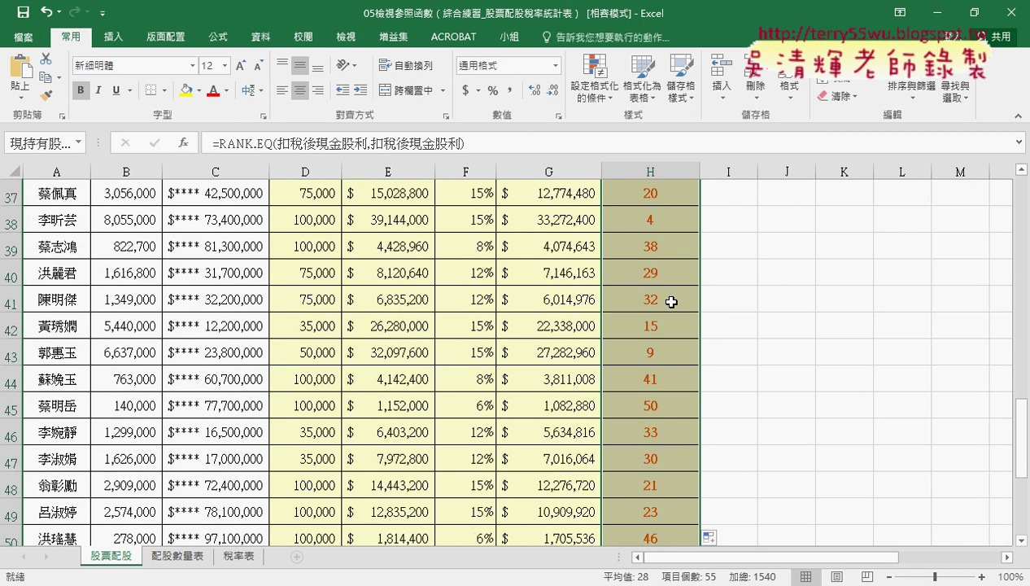
{"action": "scroll", "coordinate": [673, 302], "scroll_direction": "down", "scroll_amount": 2}
{"action": "scroll", "coordinate": [674, 303], "scroll_direction": "down", "scroll_amount": 3}
{"action": "scroll", "coordinate": [674, 302], "scroll_direction": "up", "scroll_amount": 3}
{"action": "scroll", "coordinate": [674, 302], "scroll_direction": "up", "scroll_amount": 3}
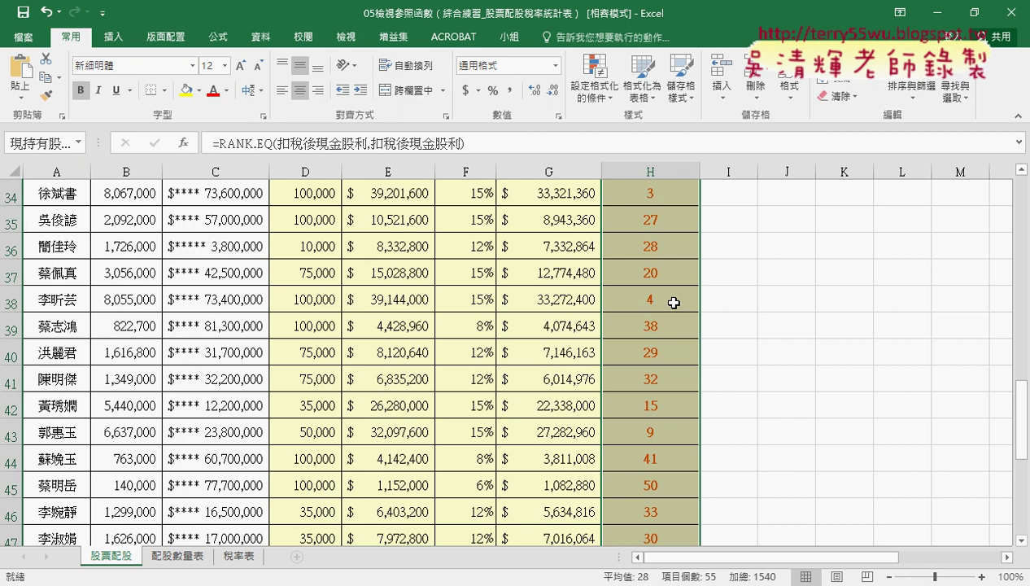
{"action": "scroll", "coordinate": [673, 302], "scroll_direction": "up", "scroll_amount": 3}
{"action": "scroll", "coordinate": [674, 303], "scroll_direction": "up", "scroll_amount": 1}
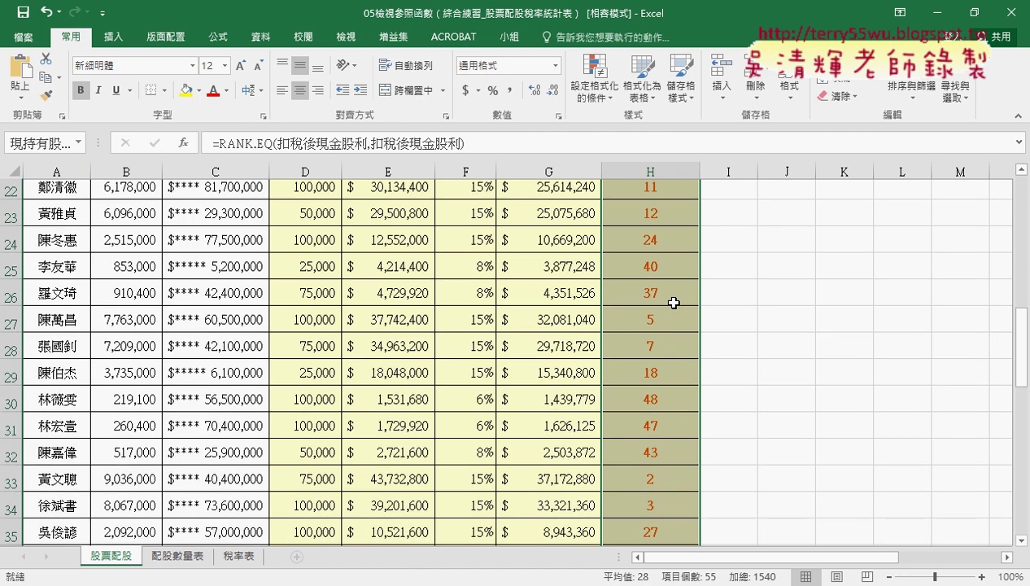
{"action": "scroll", "coordinate": [674, 303], "scroll_direction": "up", "scroll_amount": 1}
{"action": "scroll", "coordinate": [673, 303], "scroll_direction": "up", "scroll_amount": 2}
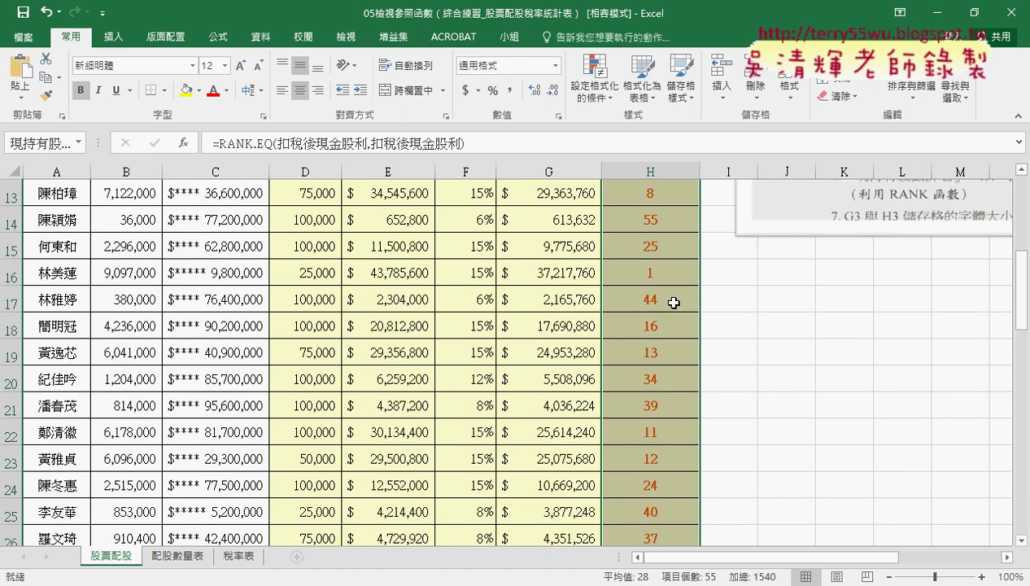
{"action": "left_click", "coordinate": [657, 277]}
{"action": "left_click", "coordinate": [569, 273]}
{"action": "scroll", "coordinate": [678, 271], "scroll_direction": "up", "scroll_amount": 2}
{"action": "scroll", "coordinate": [681, 272], "scroll_direction": "up", "scroll_amount": 2}
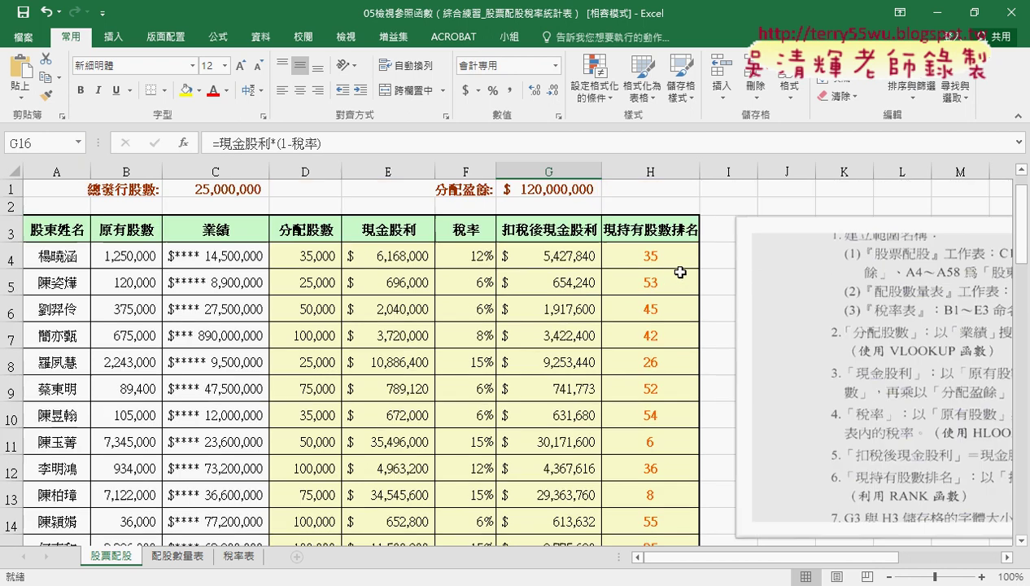
{"action": "scroll", "coordinate": [682, 272], "scroll_direction": "down", "scroll_amount": 1}
{"action": "scroll", "coordinate": [682, 272], "scroll_direction": "down", "scroll_amount": 2}
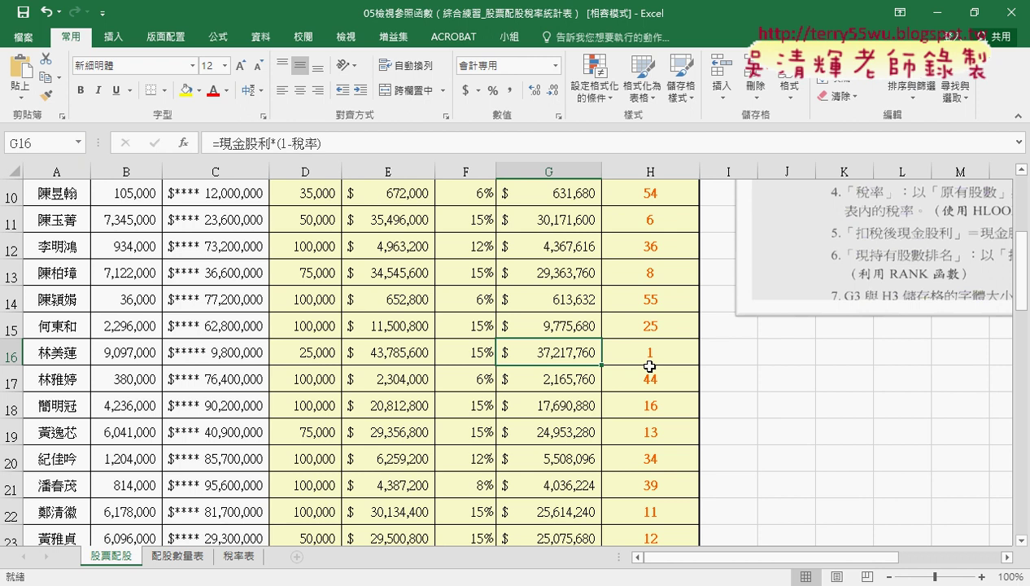
{"action": "scroll", "coordinate": [650, 366], "scroll_direction": "up", "scroll_amount": 3}
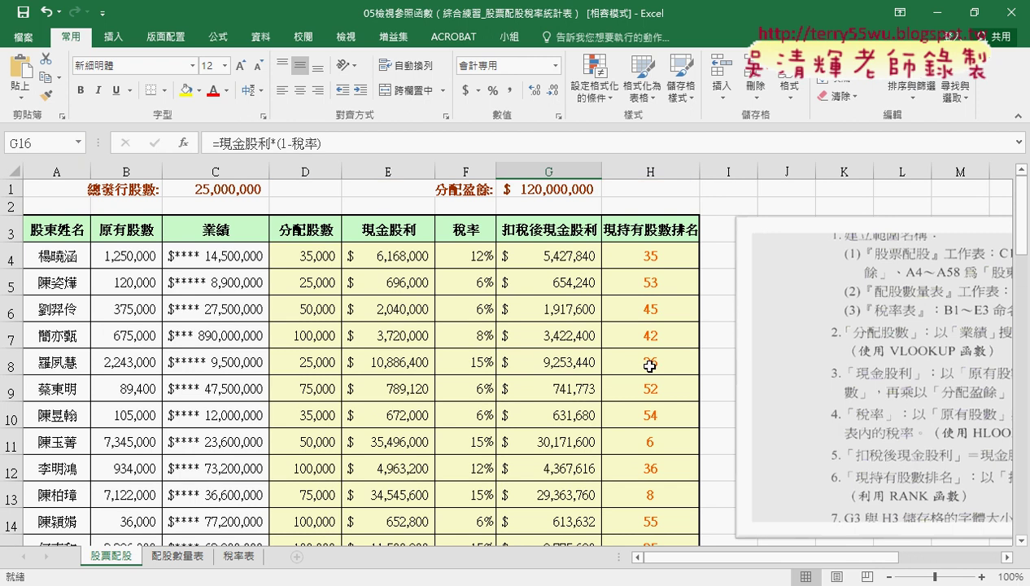
Step: Review the D4, E4 and F4 formulas and reposition the instructions picture
{"action": "left_click", "coordinate": [308, 258]}
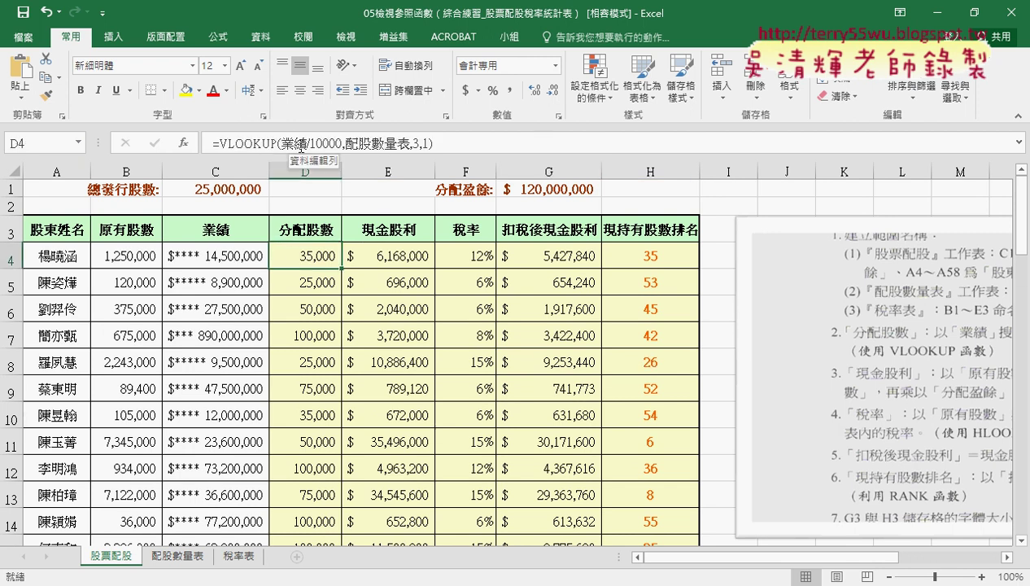
{"action": "left_click", "coordinate": [385, 258]}
{"action": "left_click", "coordinate": [461, 263]}
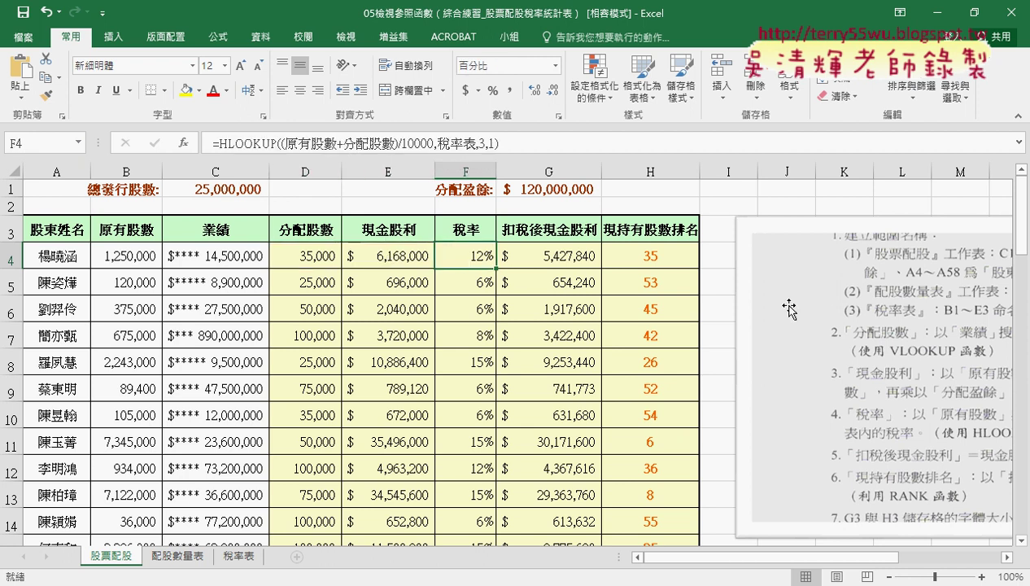
{"action": "left_click_drag", "start_coordinate": [936, 336], "coordinate": [715, 336]}
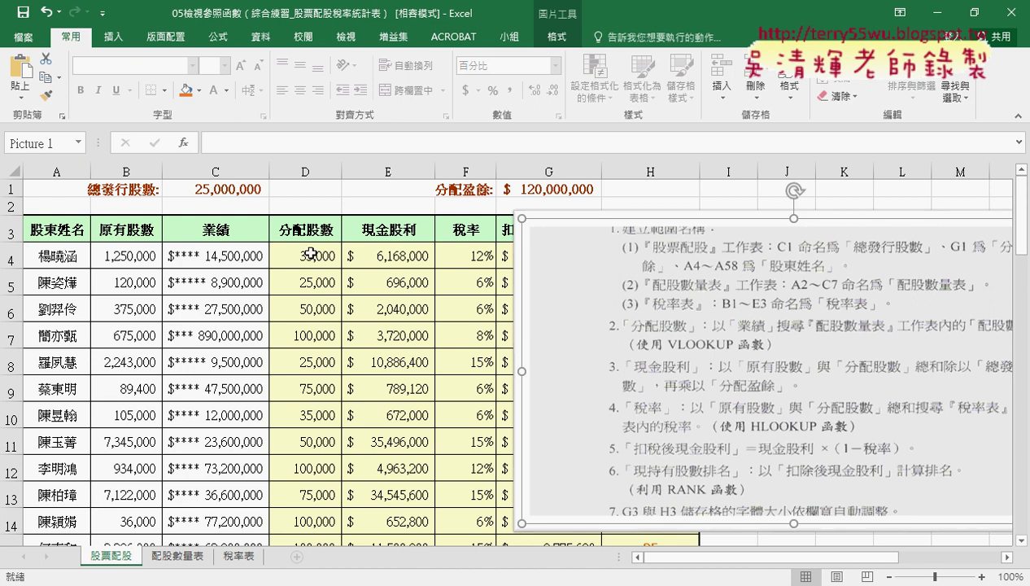
{"action": "left_click_drag", "start_coordinate": [609, 328], "coordinate": [827, 325]}
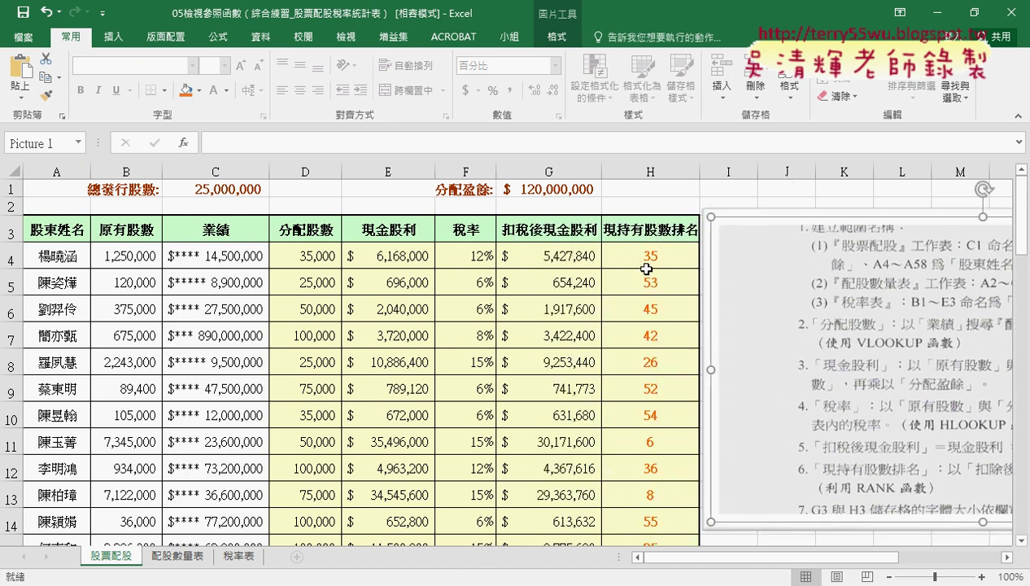
Step: Reopen H4's RANK.EQ arguments, both number and reference set to 扣稅後現金股利
{"action": "left_click", "coordinate": [639, 257]}
{"action": "left_click", "coordinate": [243, 145]}
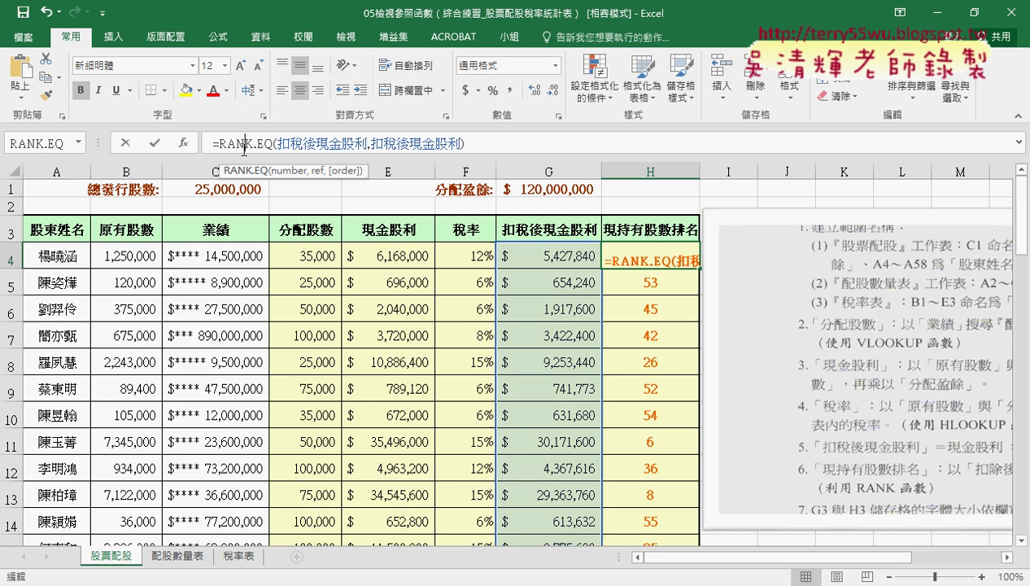
{"action": "left_click", "coordinate": [184, 142]}
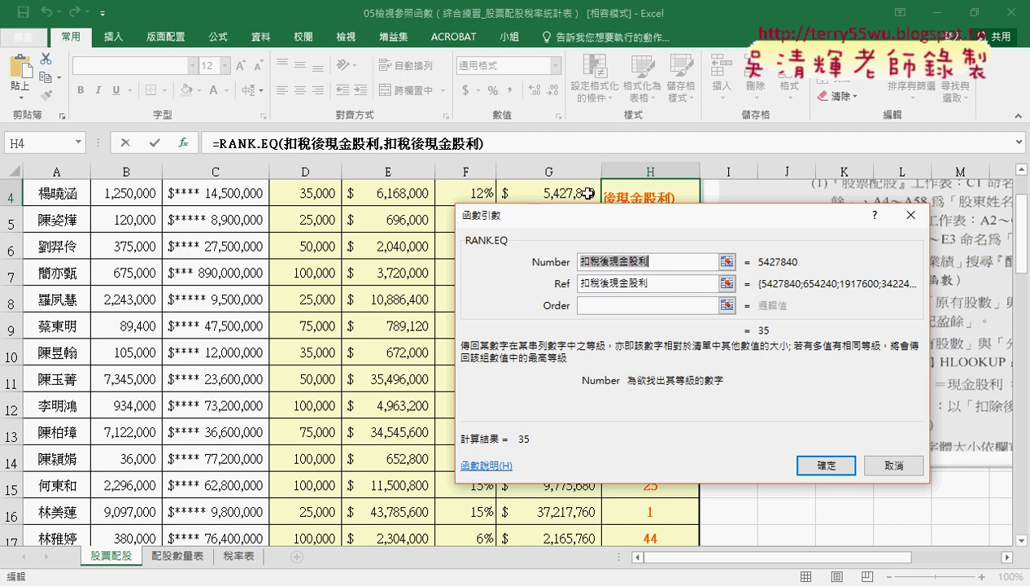
{"action": "left_click", "coordinate": [617, 282]}
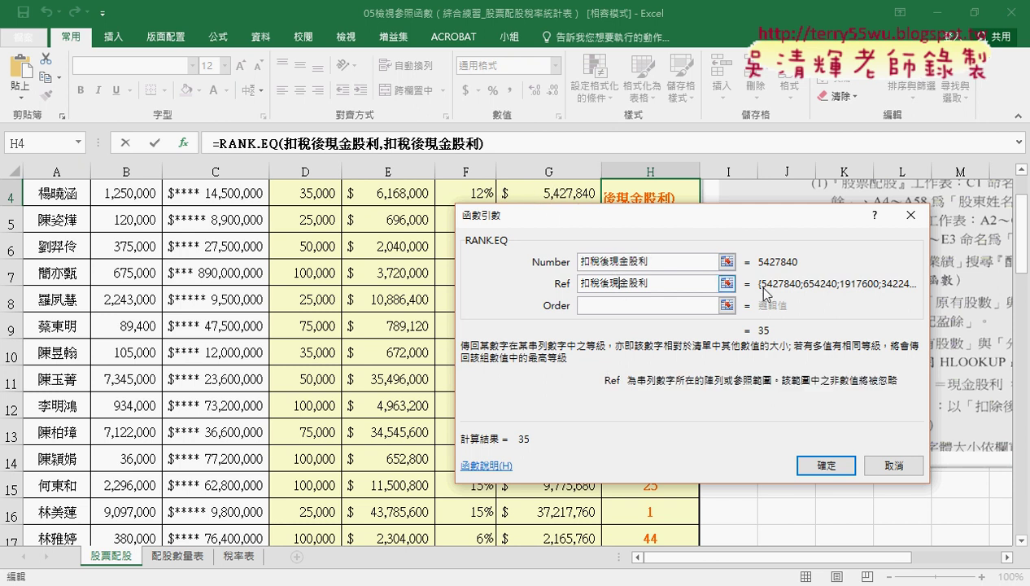
{"action": "left_click_drag", "start_coordinate": [659, 282], "coordinate": [572, 286]}
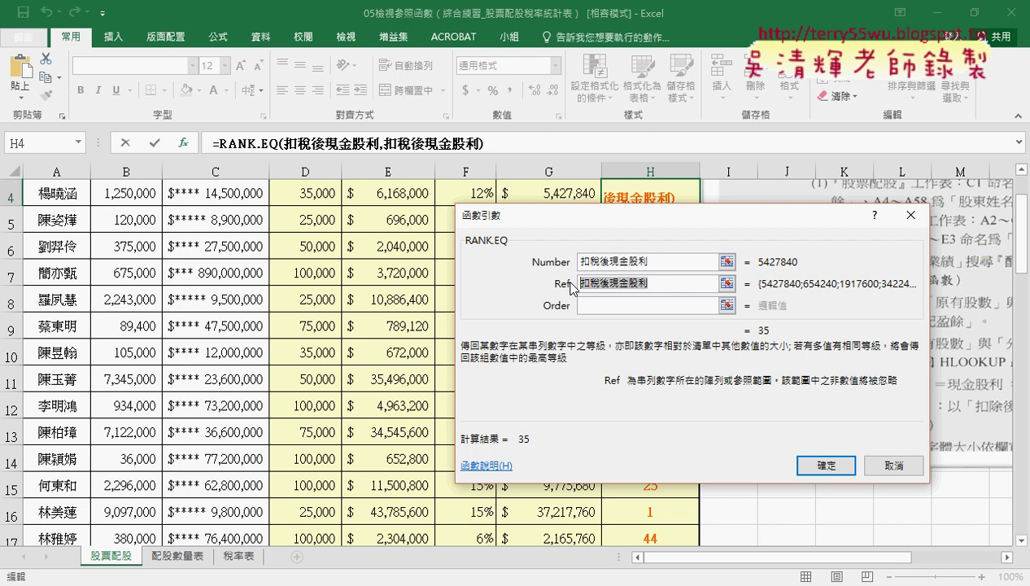